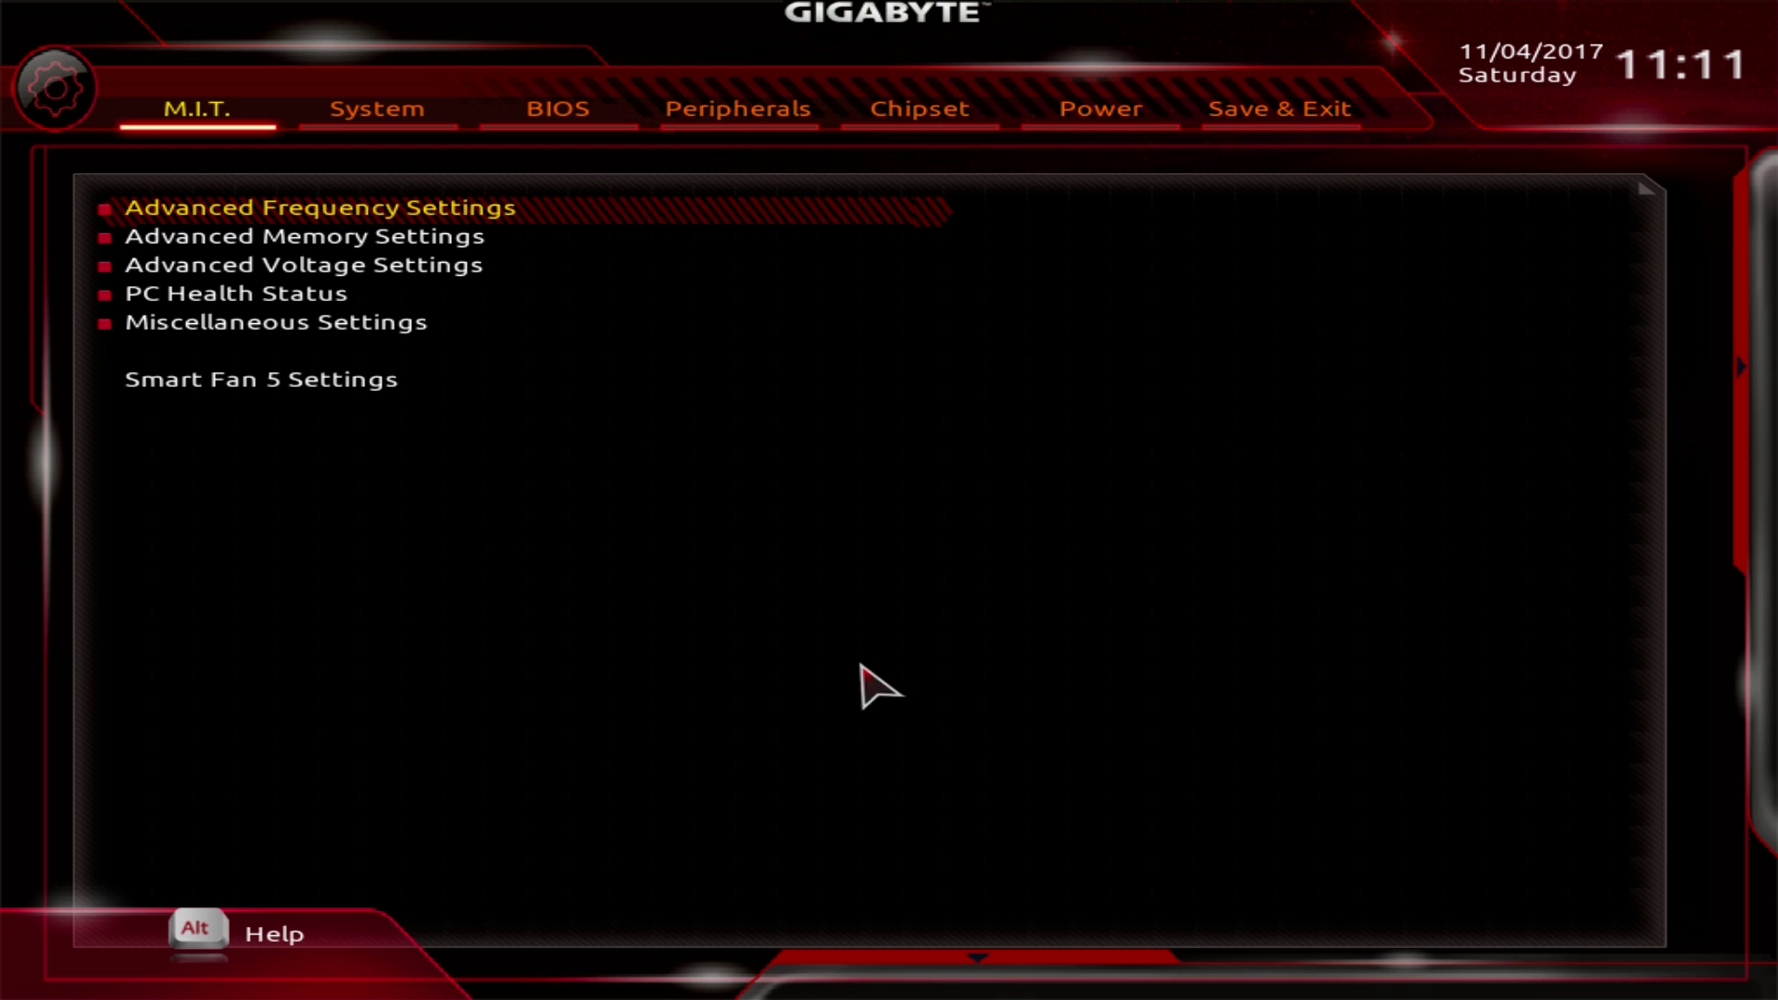
# - Bring up the bottom bar of the M.I.T. page to reach the Easy Mode button
pyautogui.moveTo(985, 979)
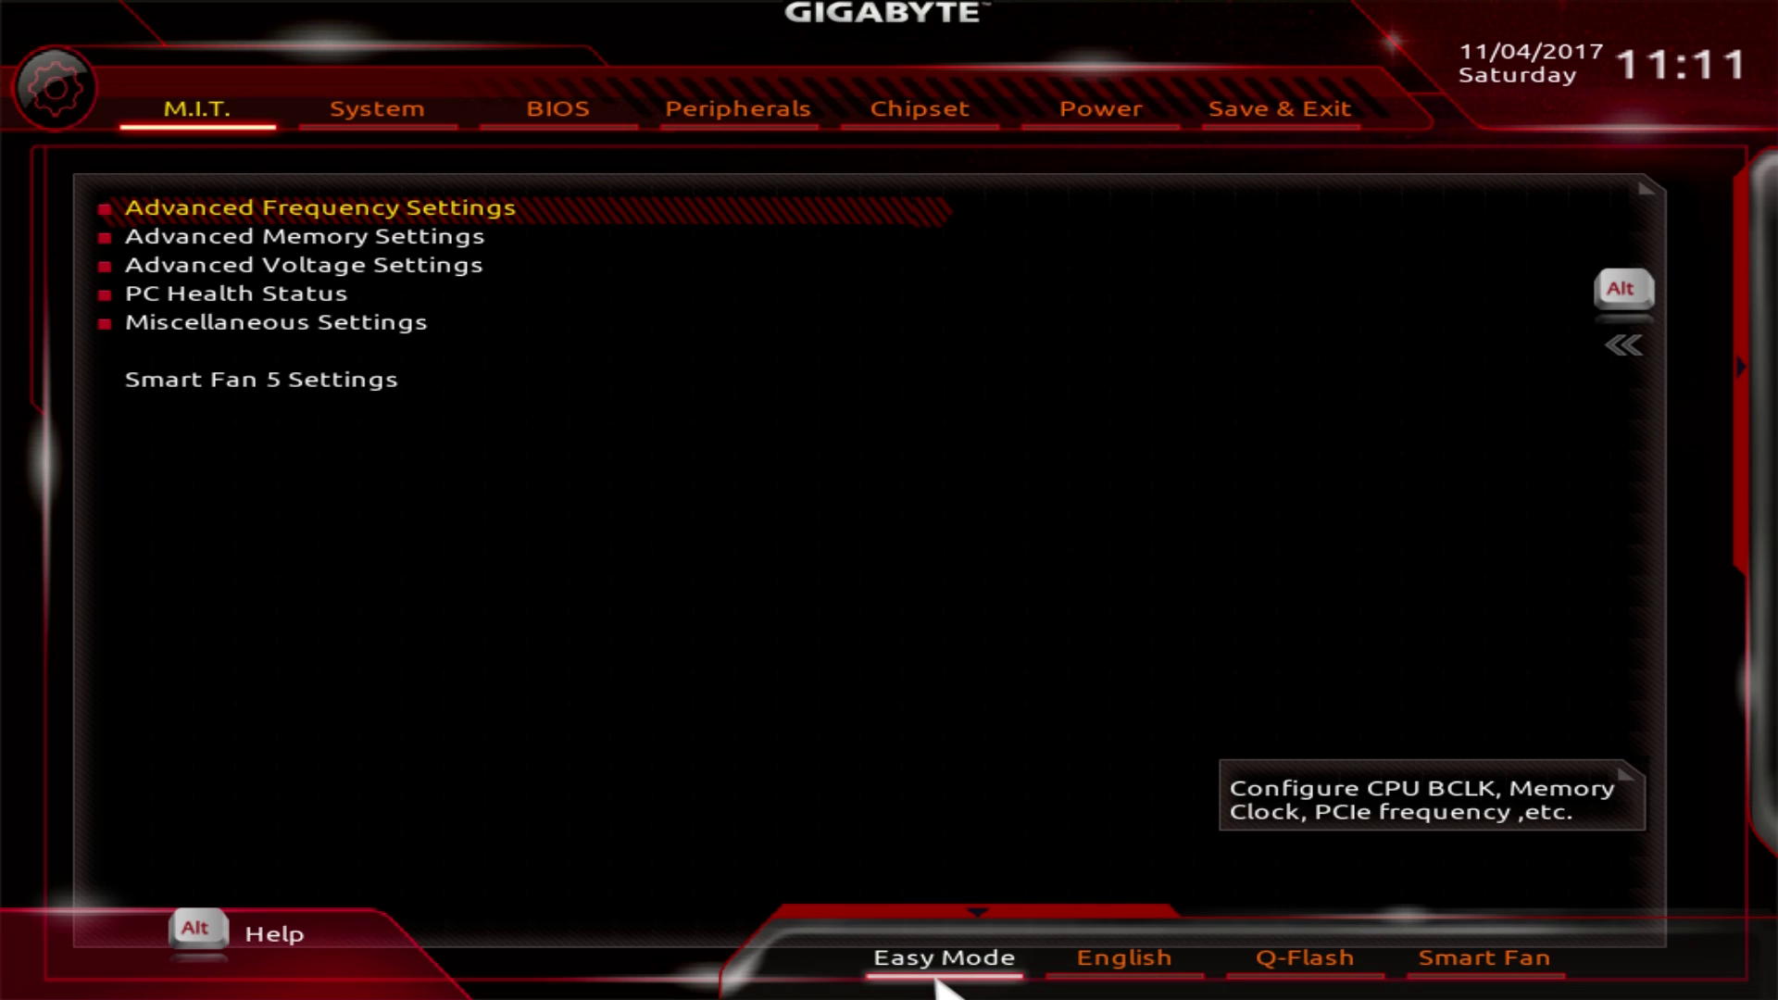
pyautogui.click(936, 979)
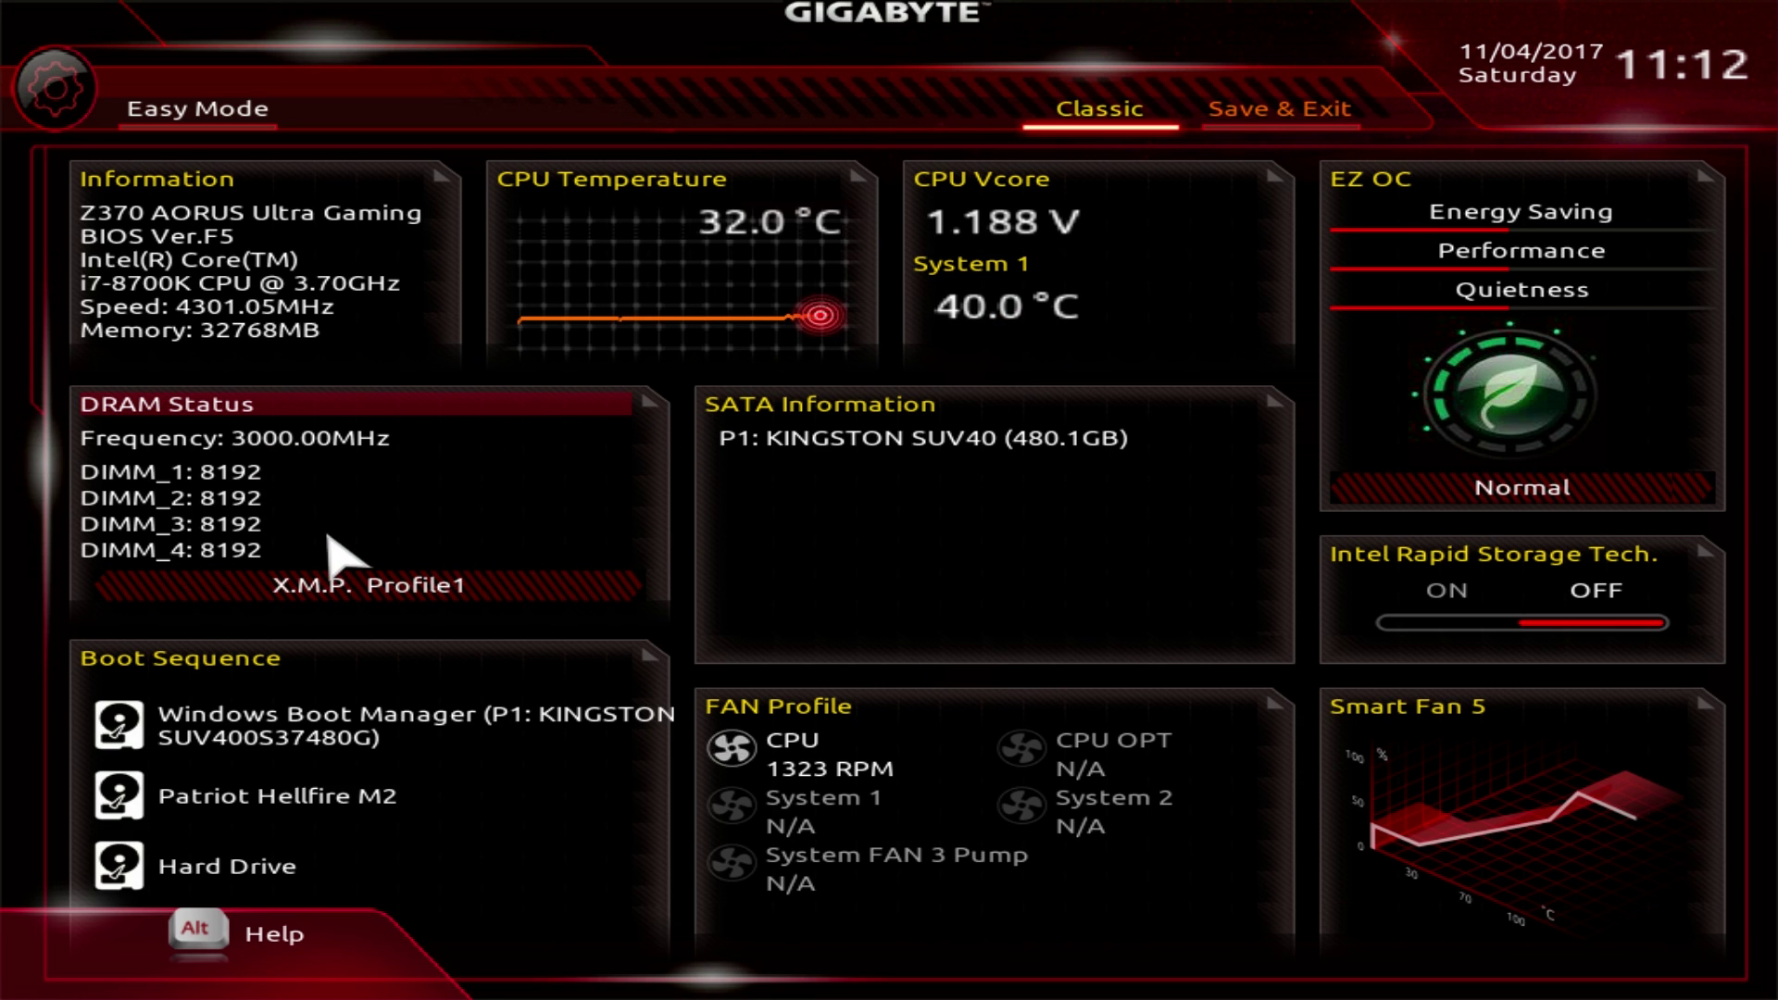
pyautogui.click(272, 583)
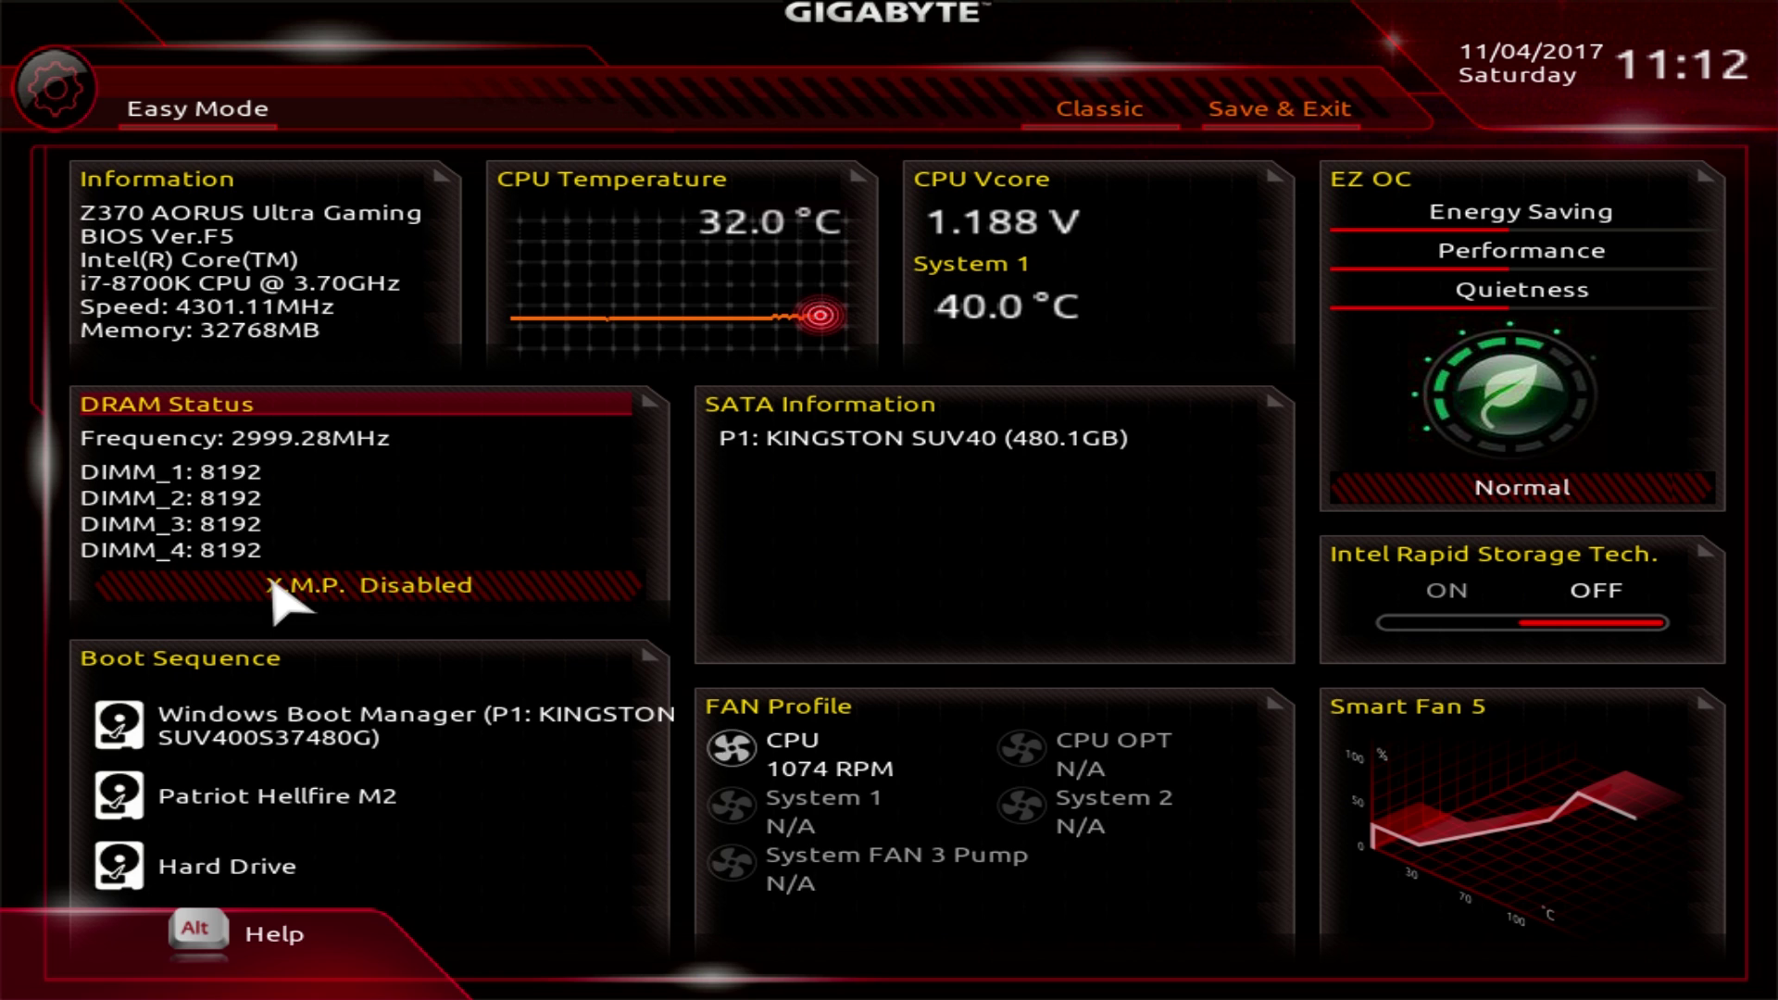
pyautogui.click(276, 585)
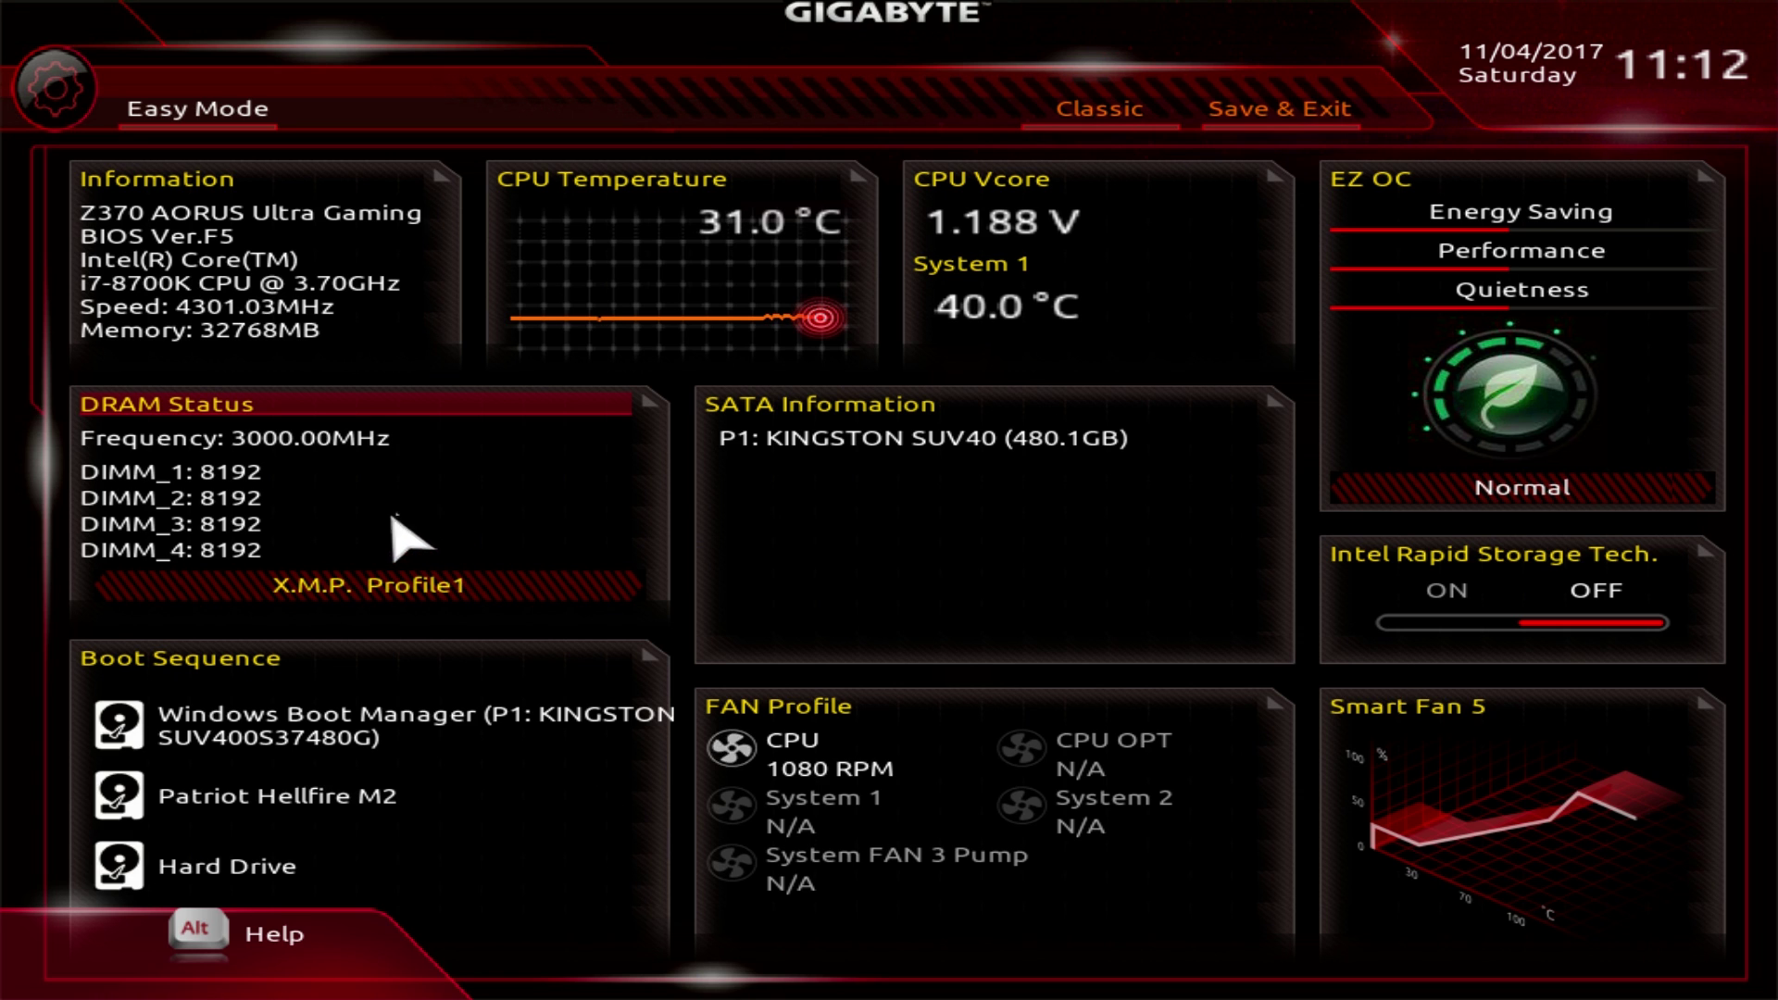
pyautogui.click(252, 758)
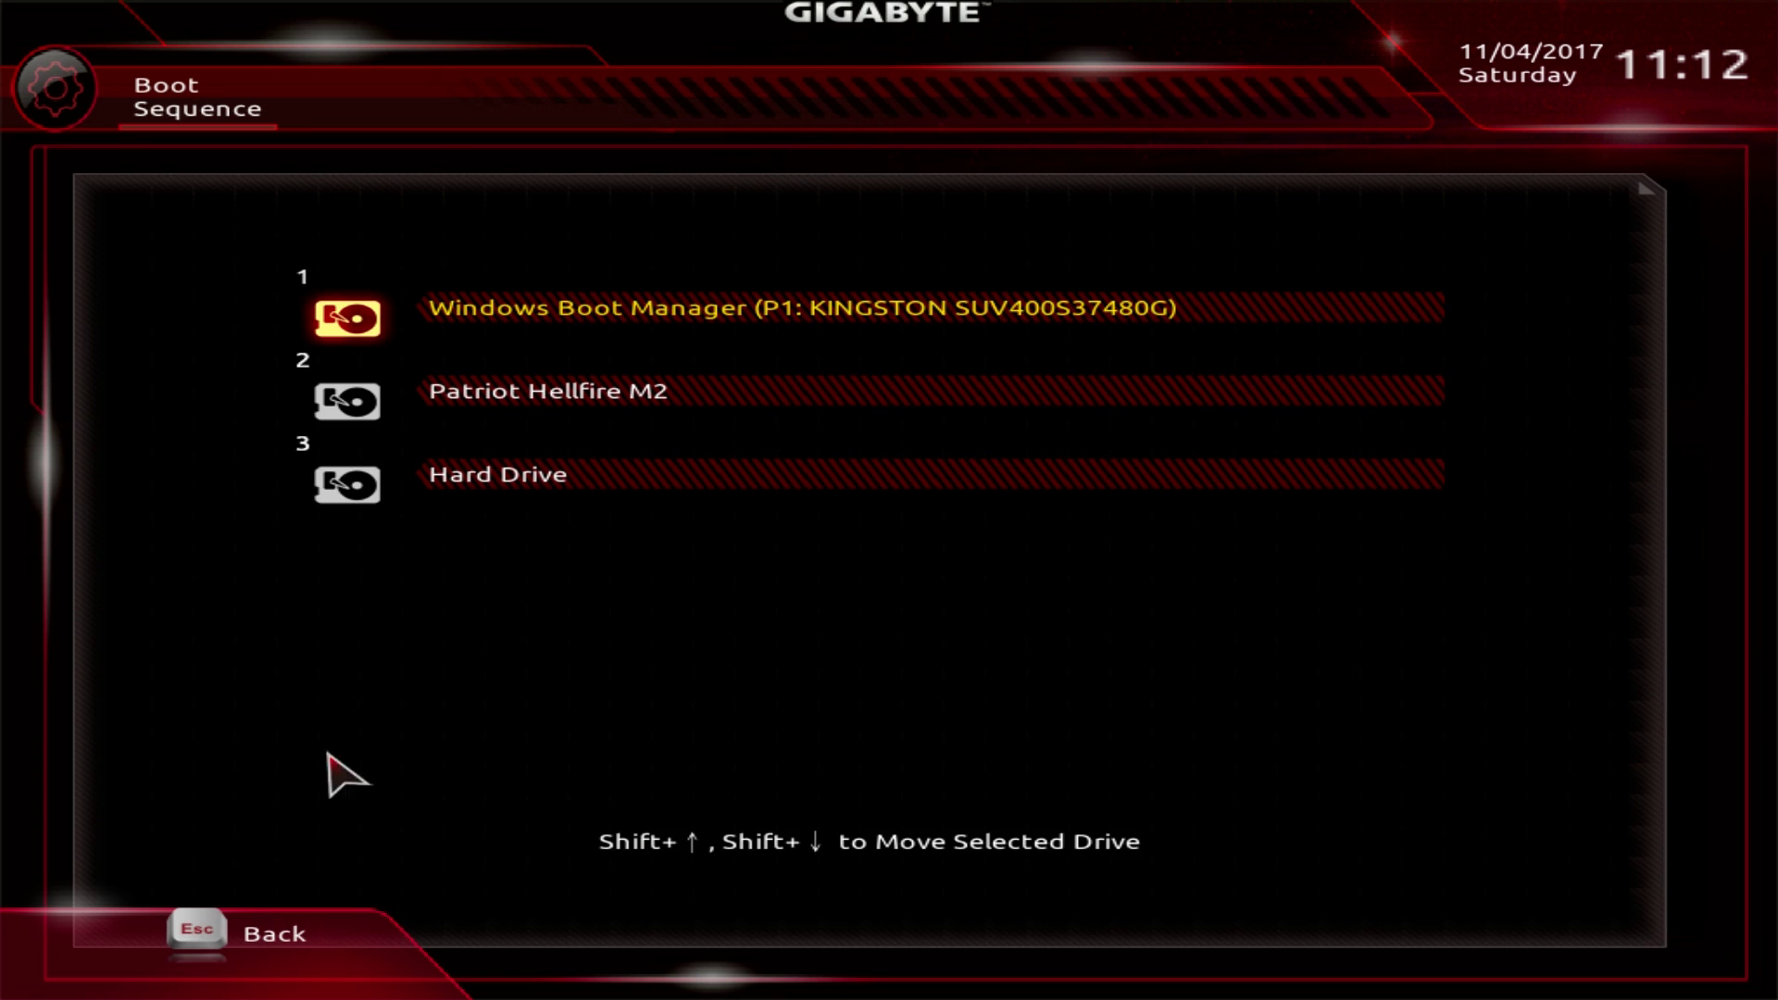
pyautogui.press('Escape')
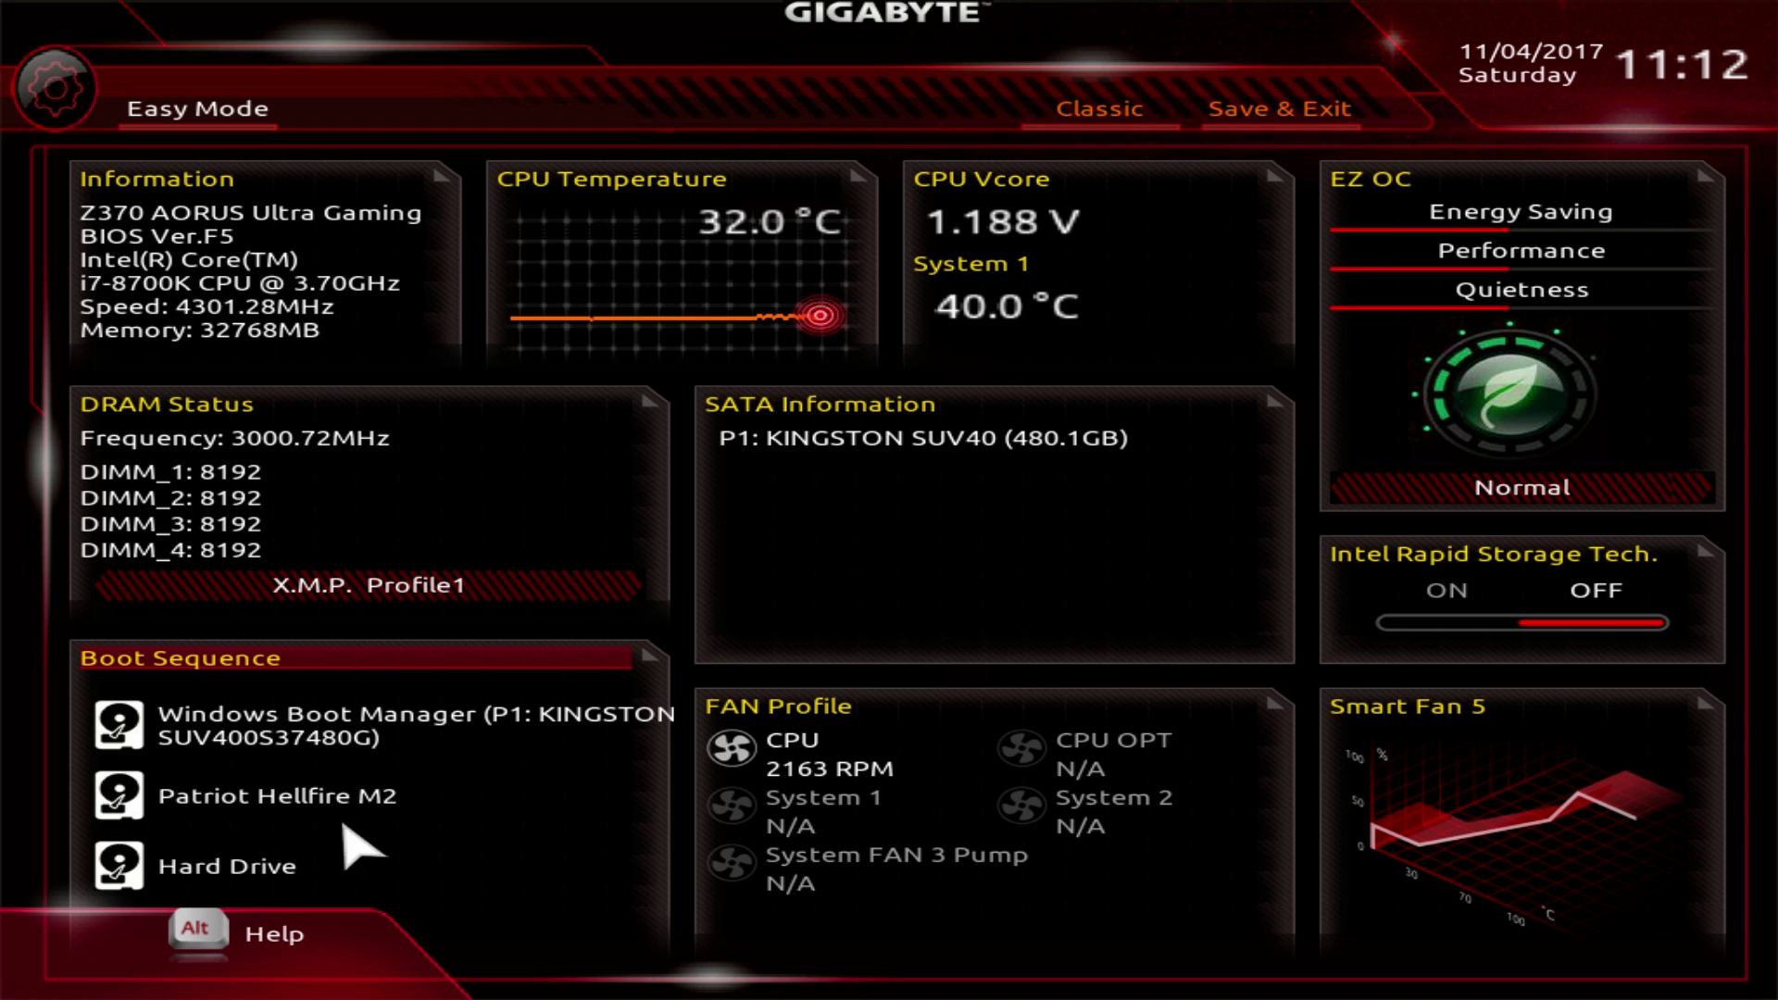
pyautogui.click(401, 758)
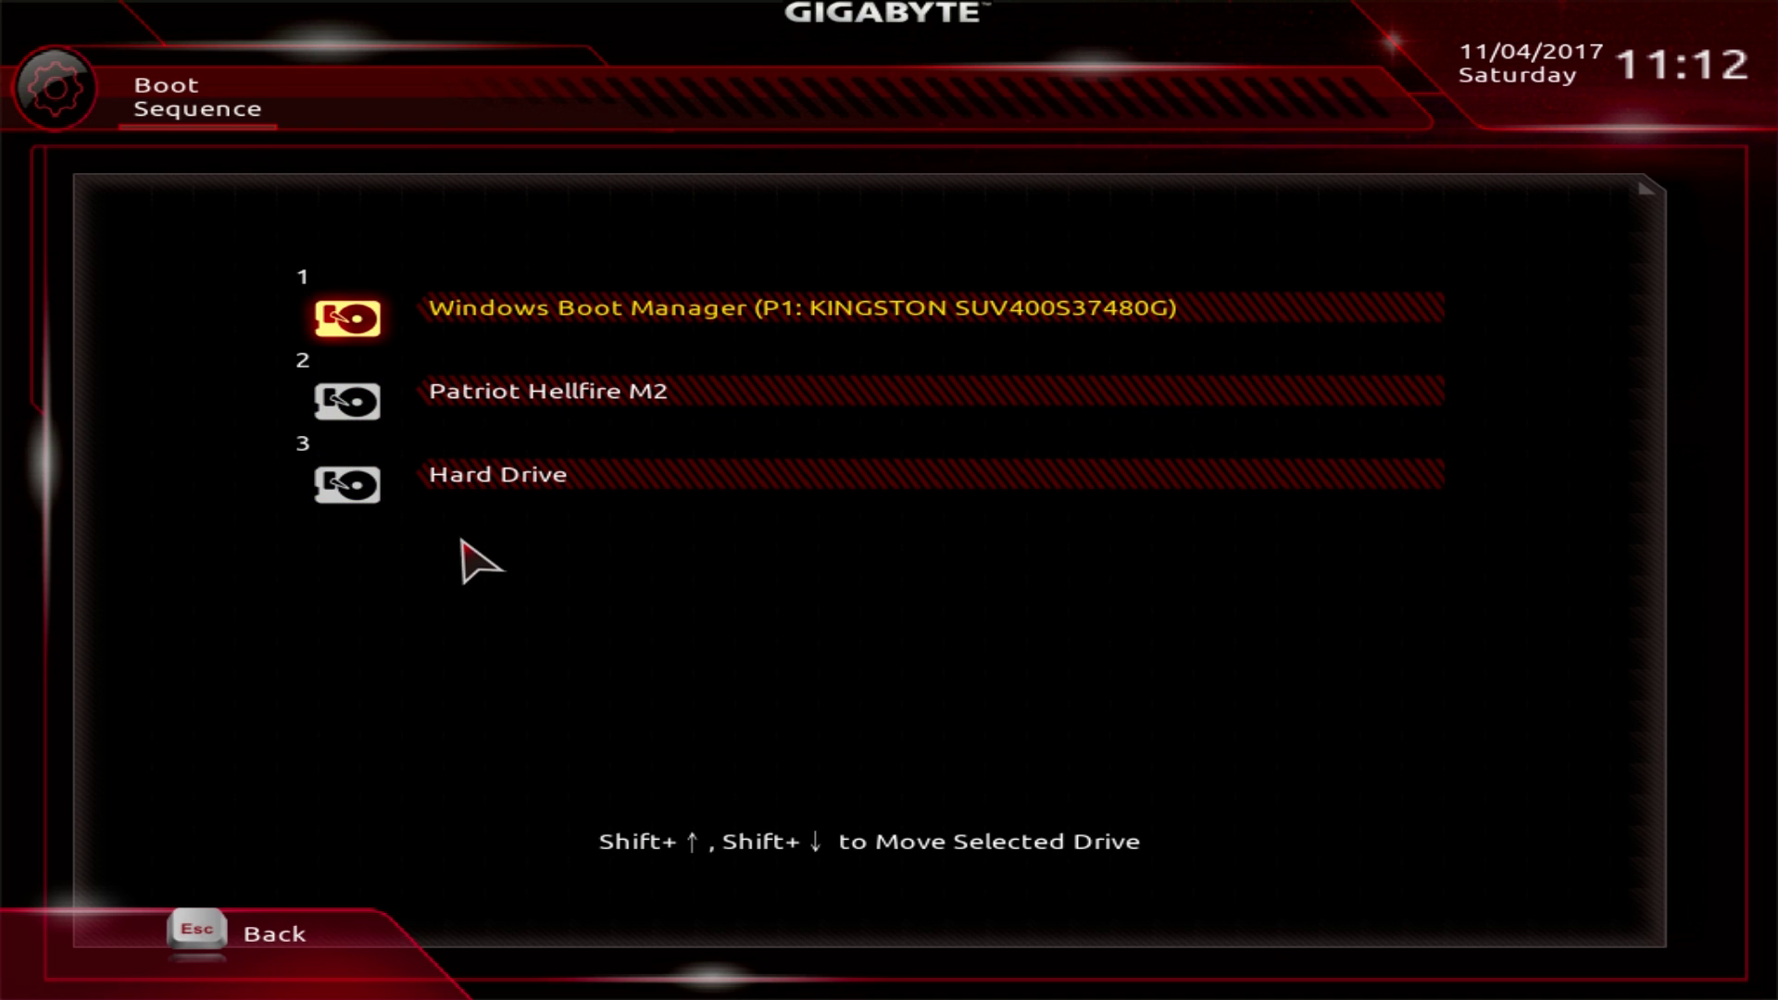
pyautogui.press('Escape')
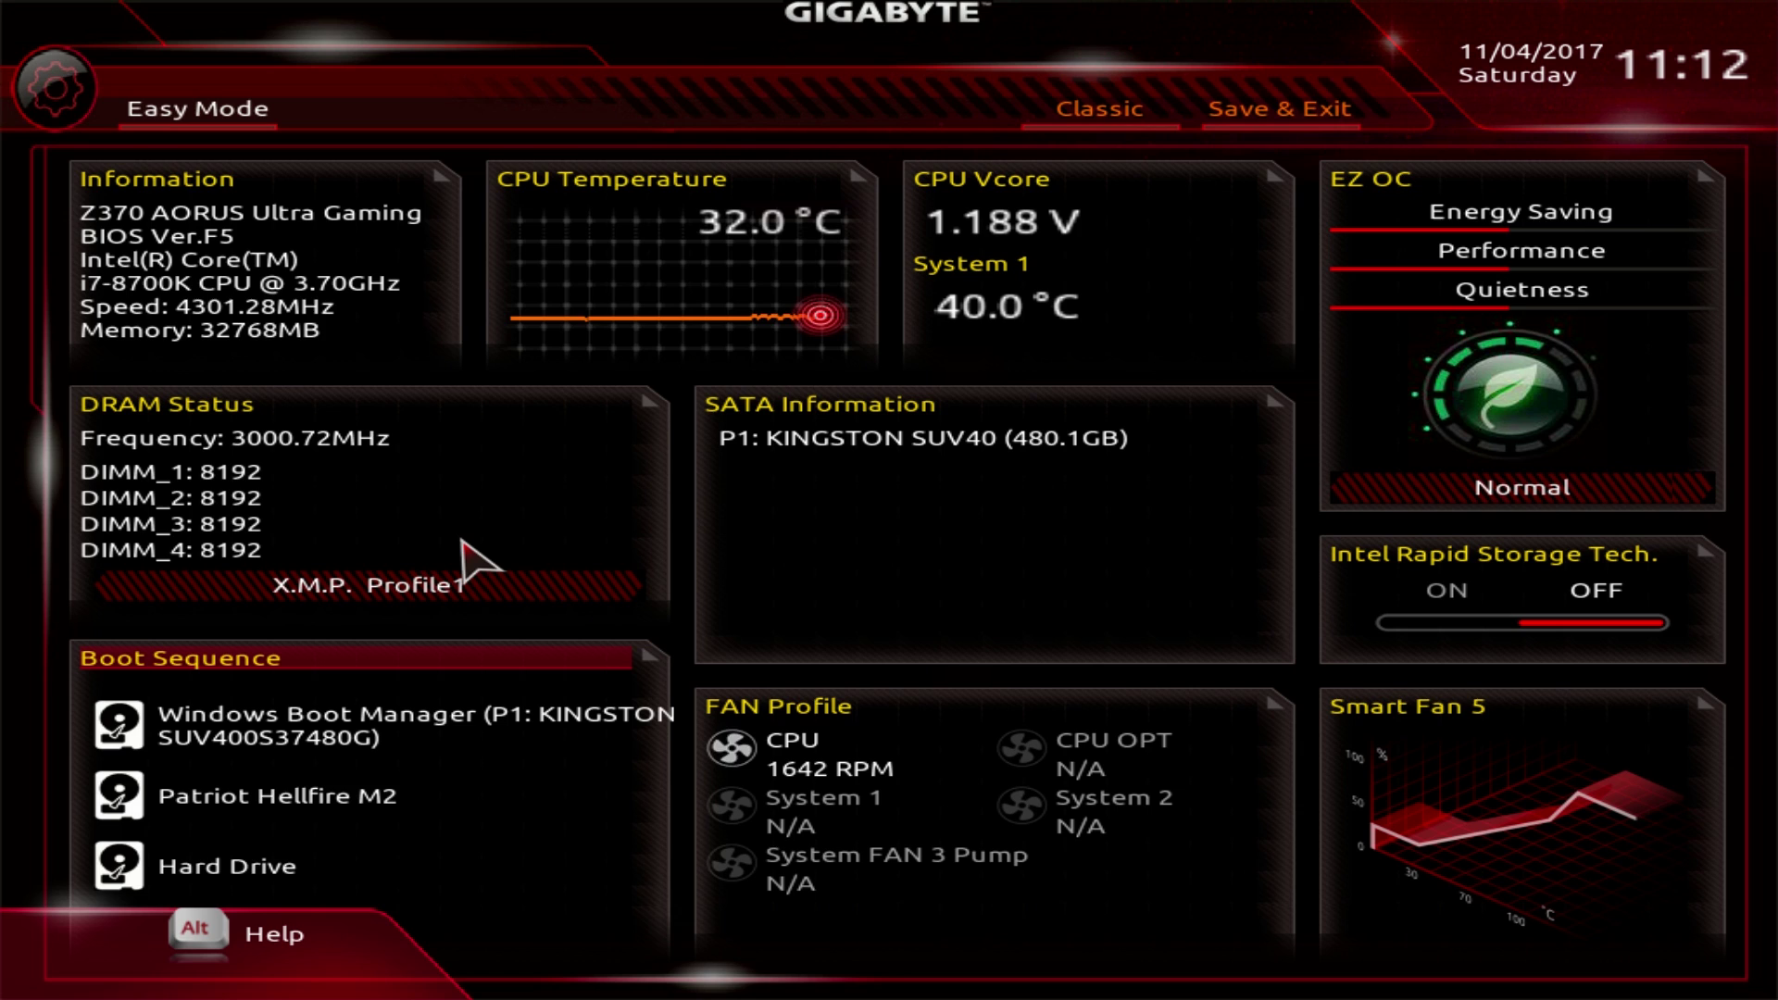
# - Open Smart Fan 5 and check the fan lists, keeping CPU FAN monitored and speed control on Normal
pyautogui.click(1491, 771)
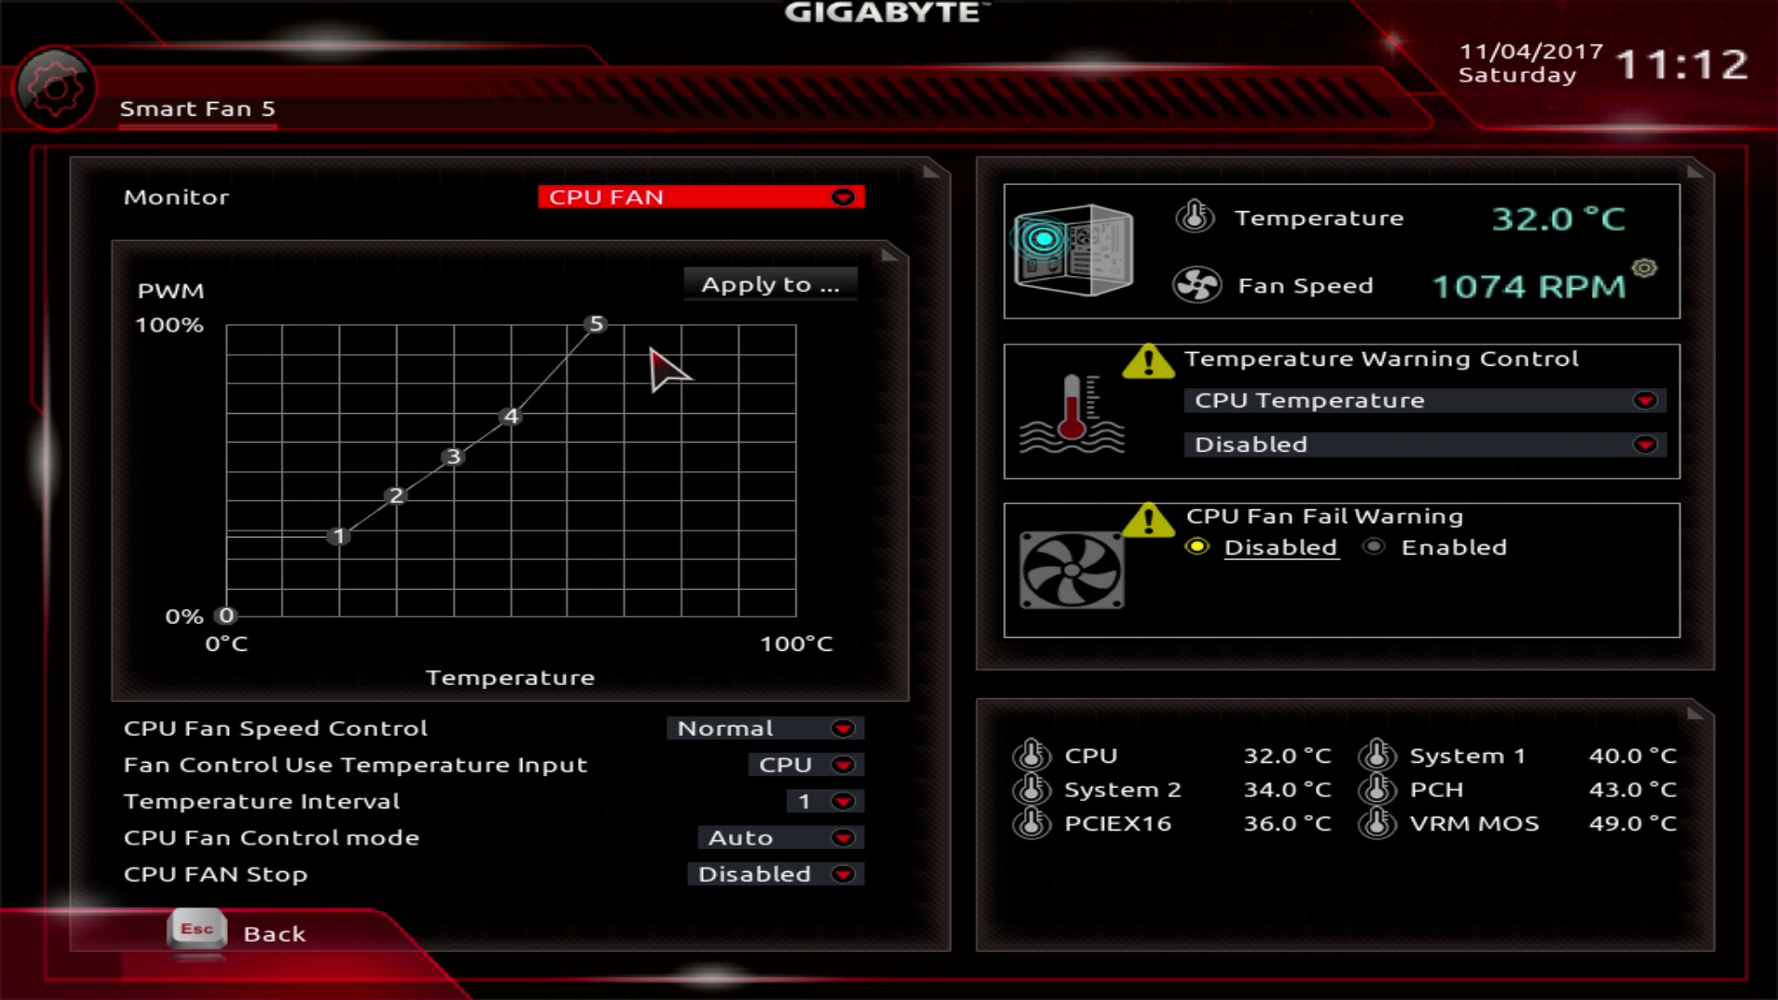
pyautogui.click(839, 204)
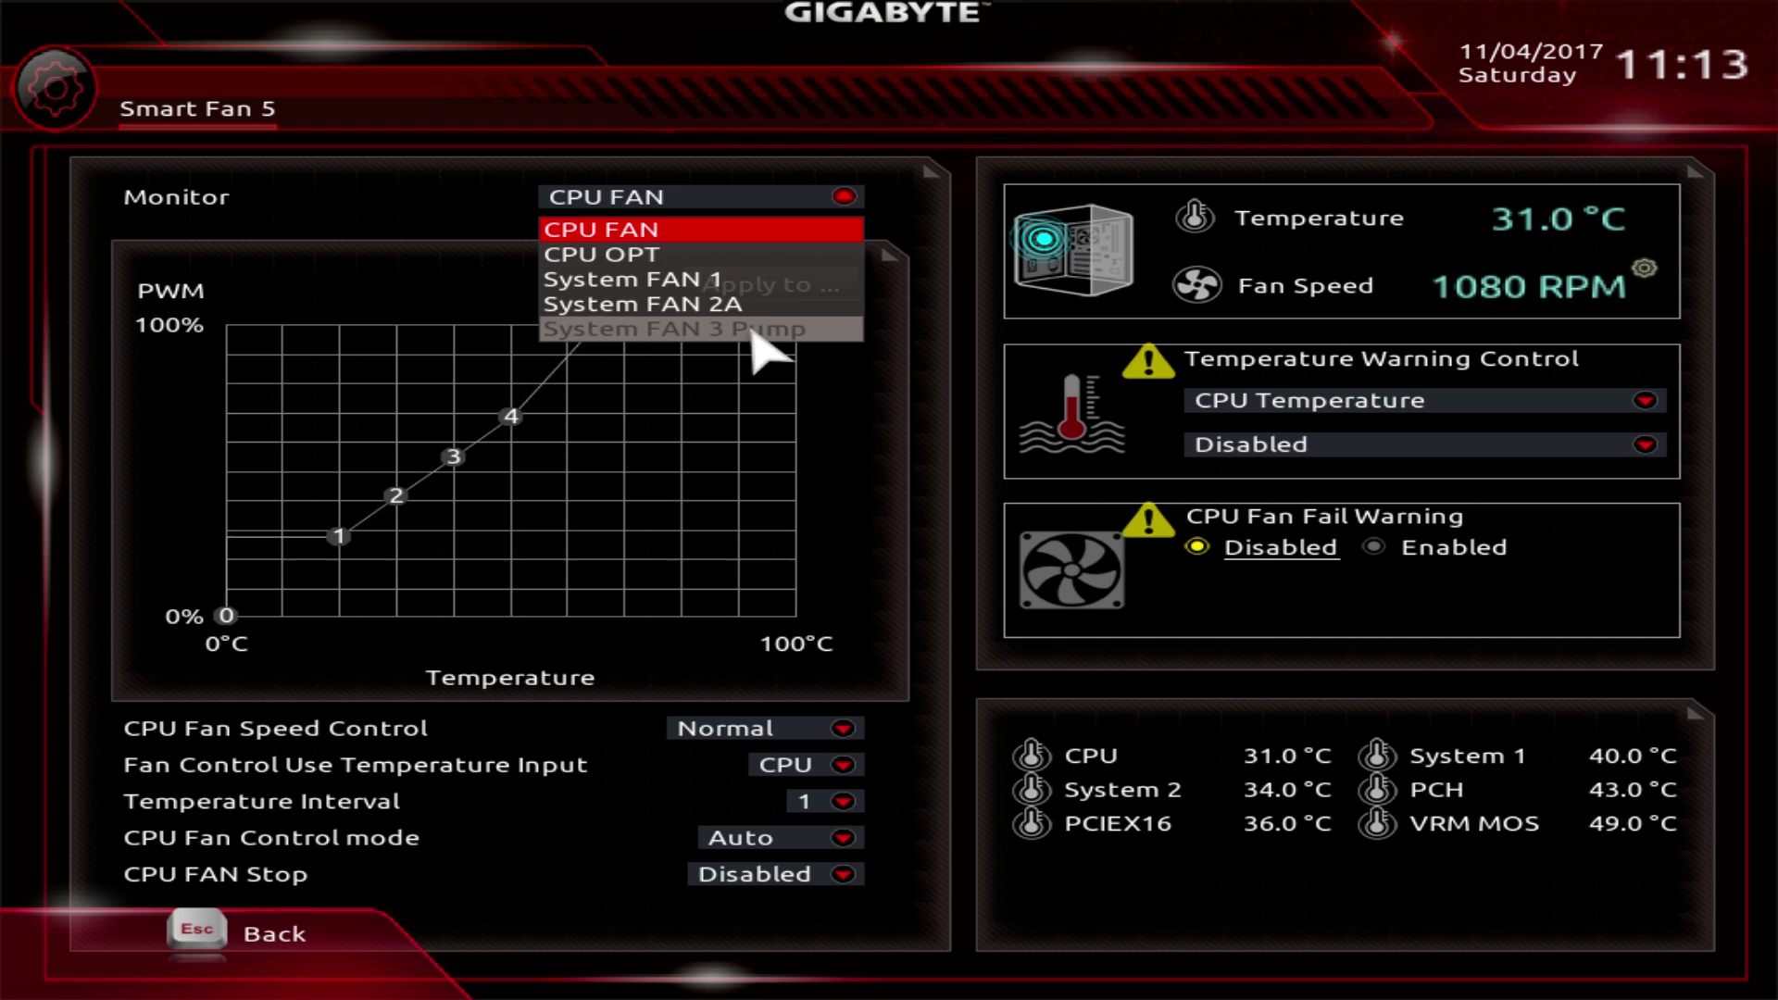
pyautogui.click(498, 270)
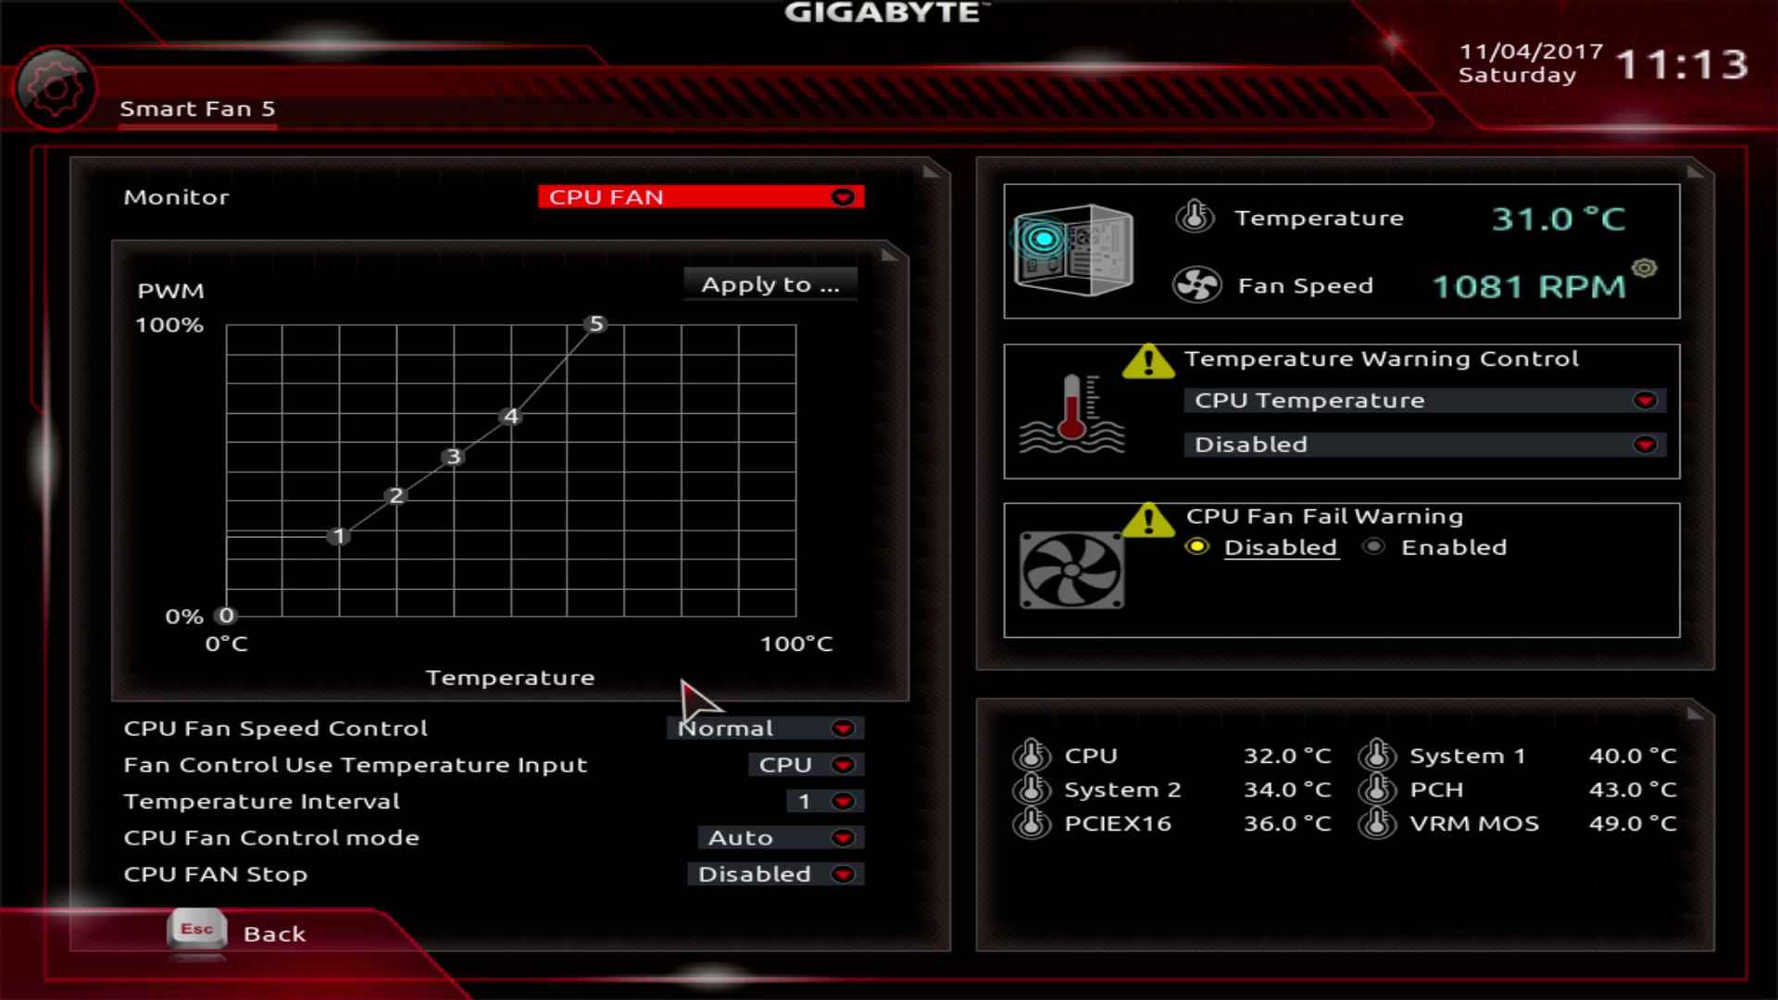
pyautogui.click(842, 729)
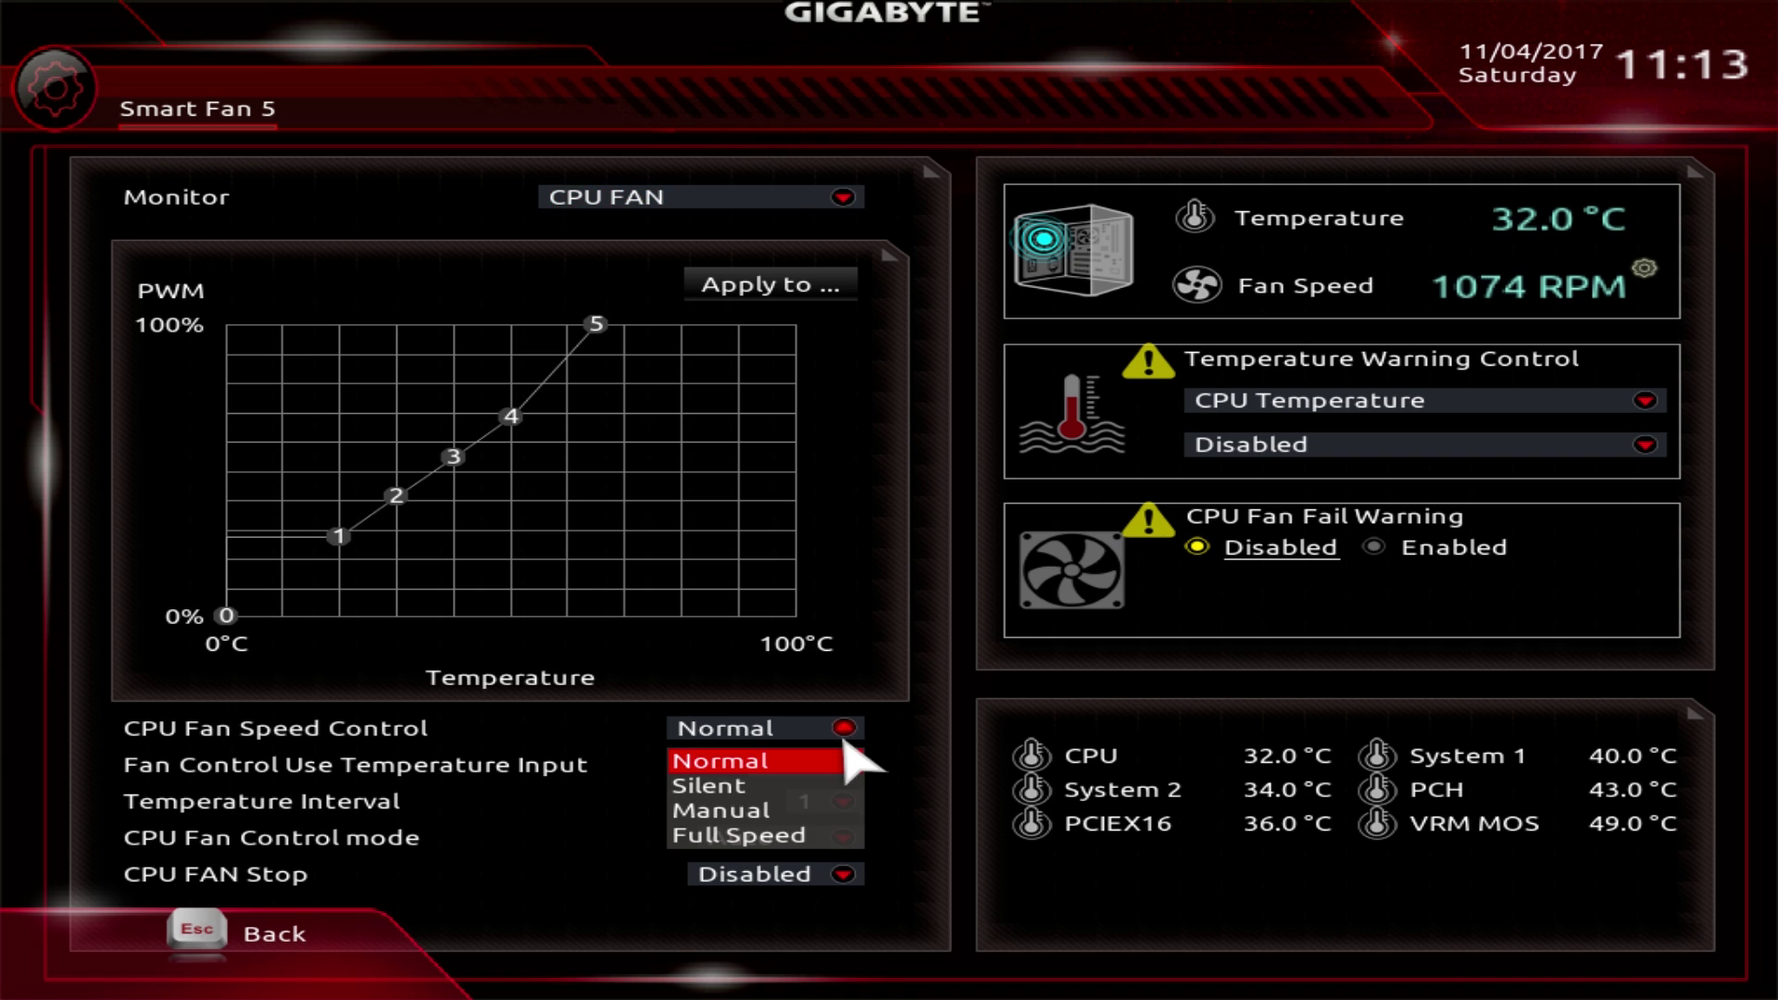
pyautogui.click(623, 825)
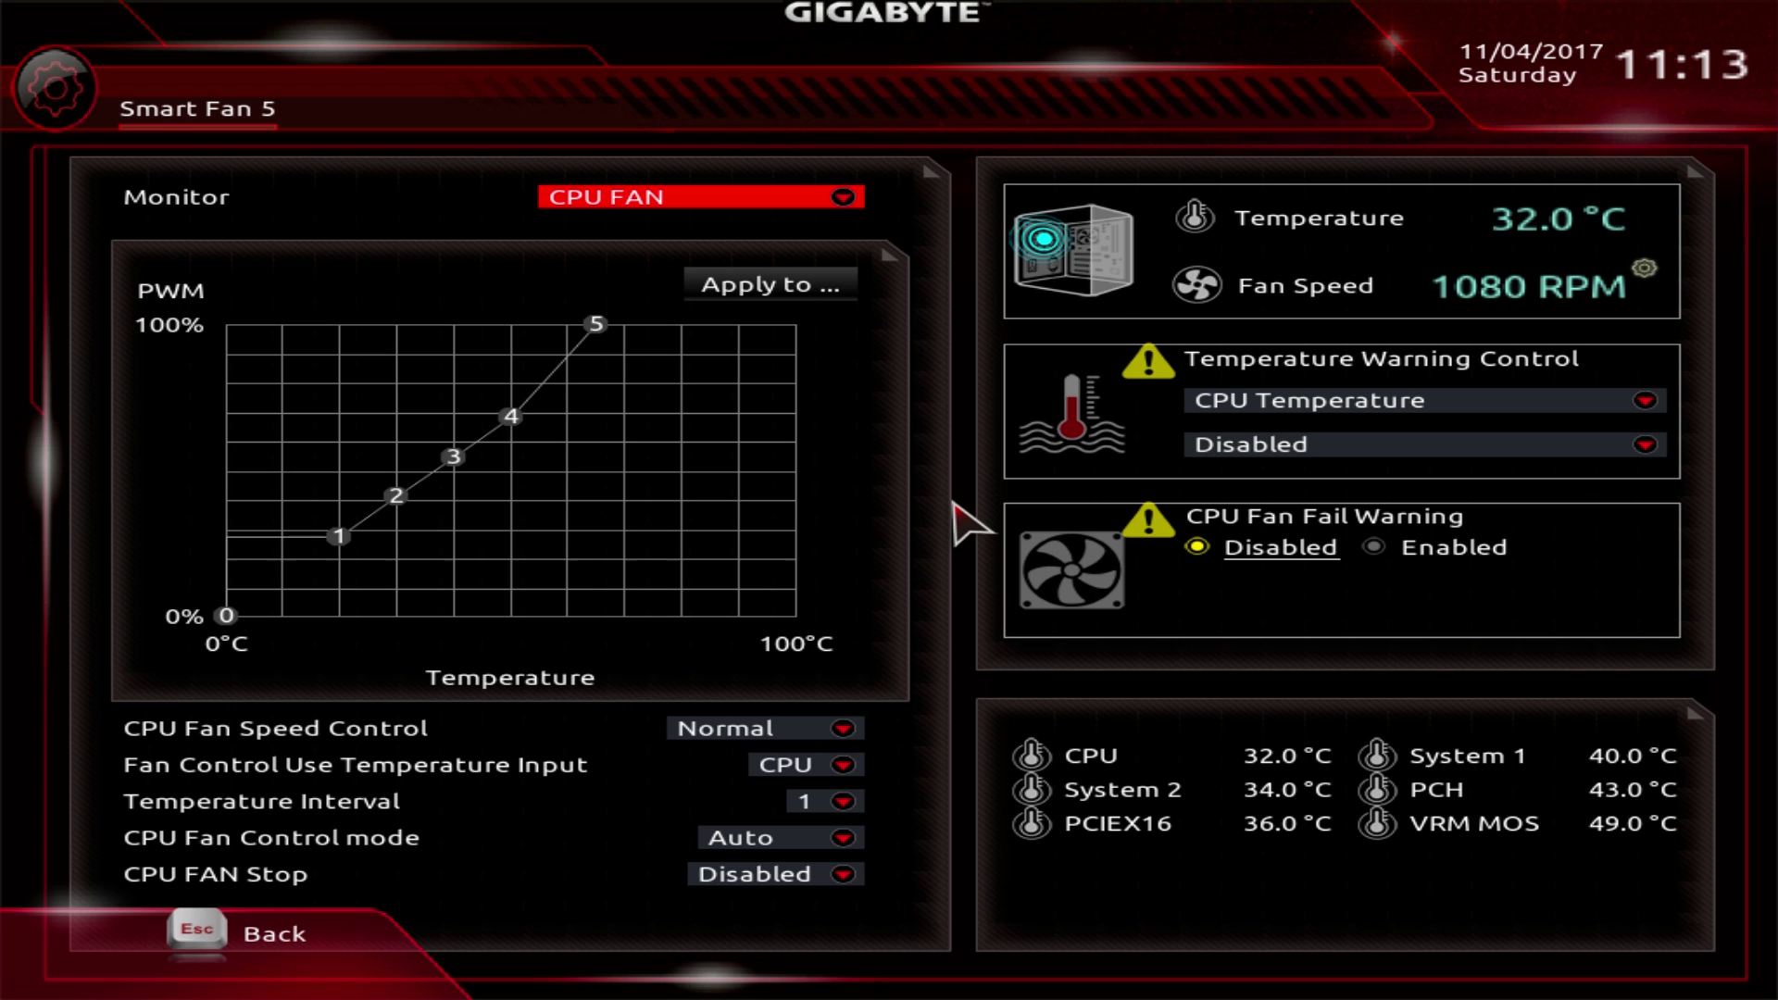
# - Leave Smart Fan 5 for the Easy Mode dashboard, showing the CPU fan at 1081 RPM and 32.0 °C
pyautogui.press('Escape')
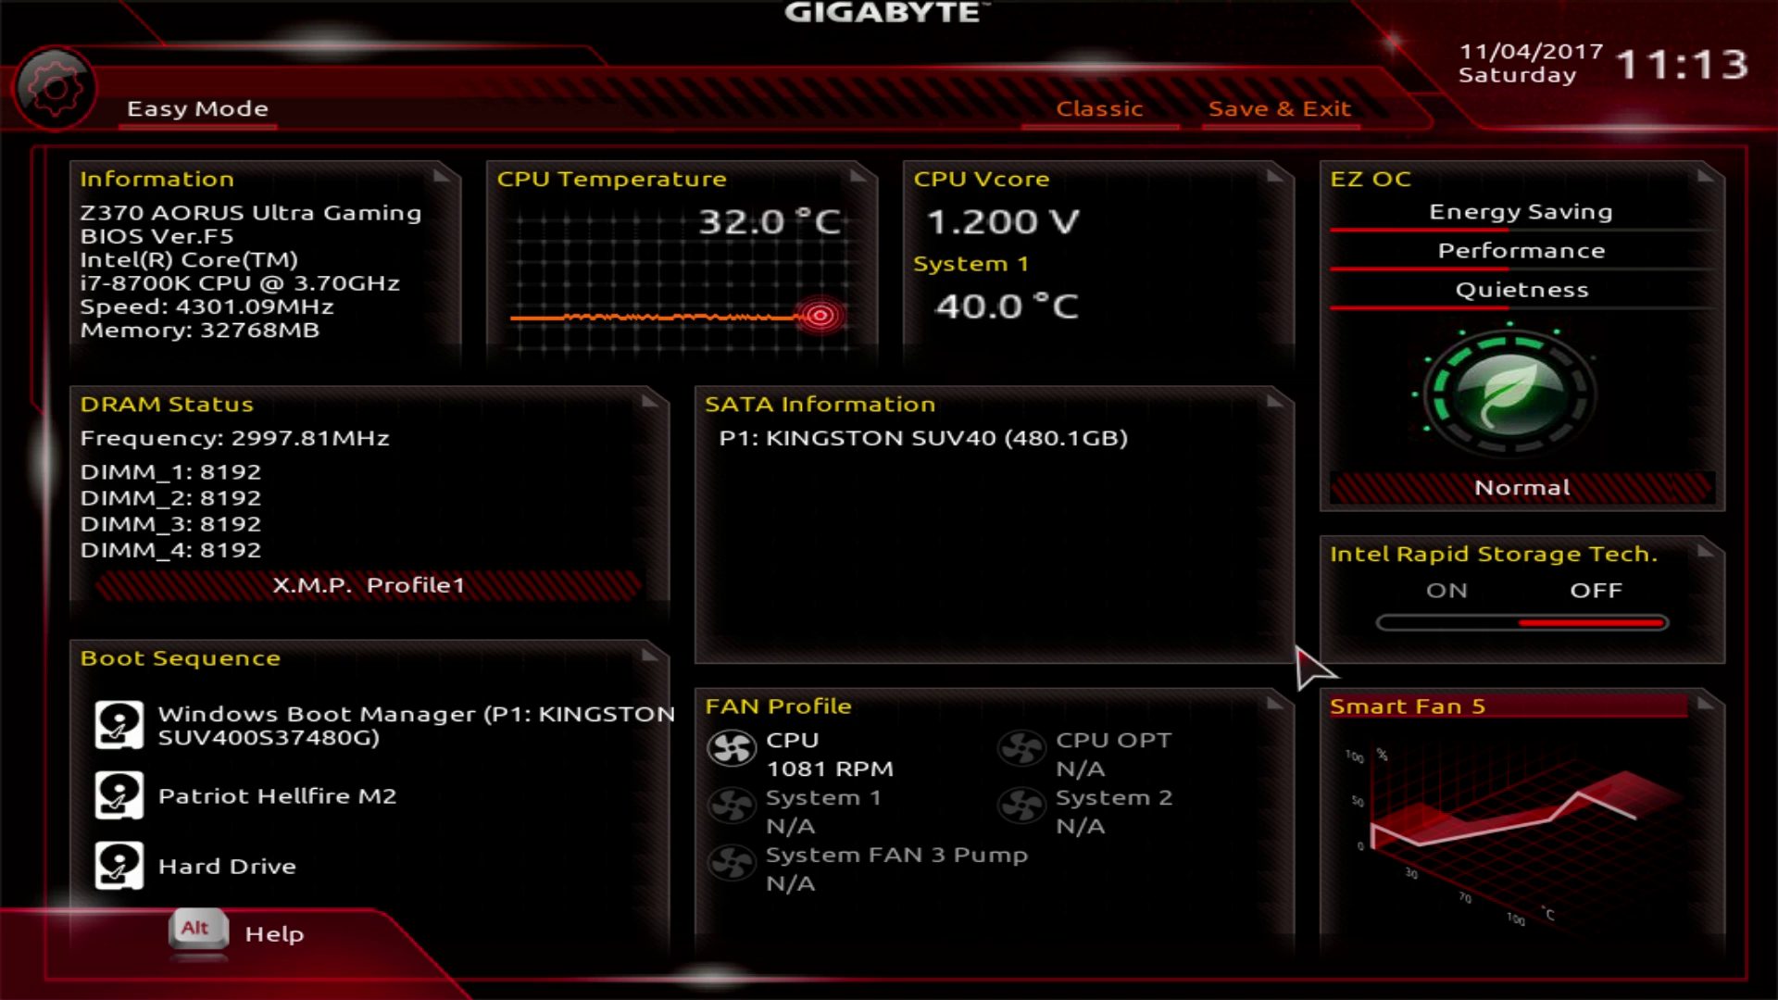
# - Switch to Classic mode and view the CPU Upgrade presets in Advanced Frequency Settings, leaving them on Auto
pyautogui.click(1074, 109)
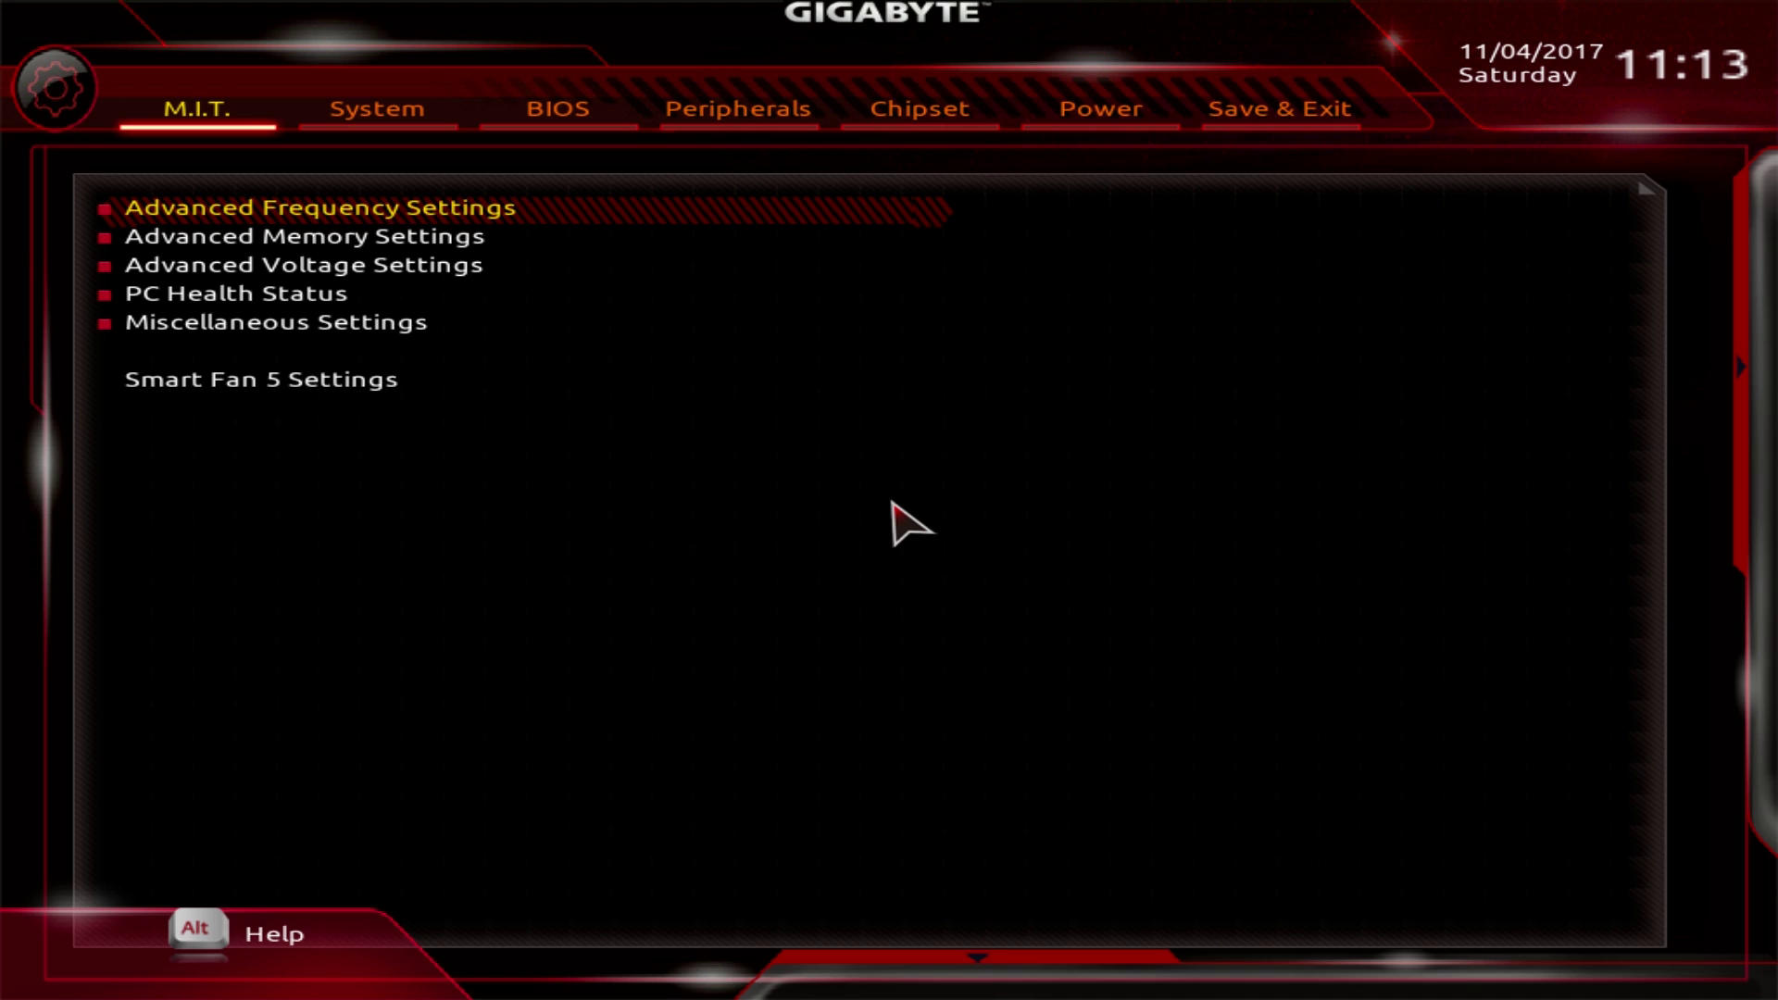
pyautogui.press('Return')
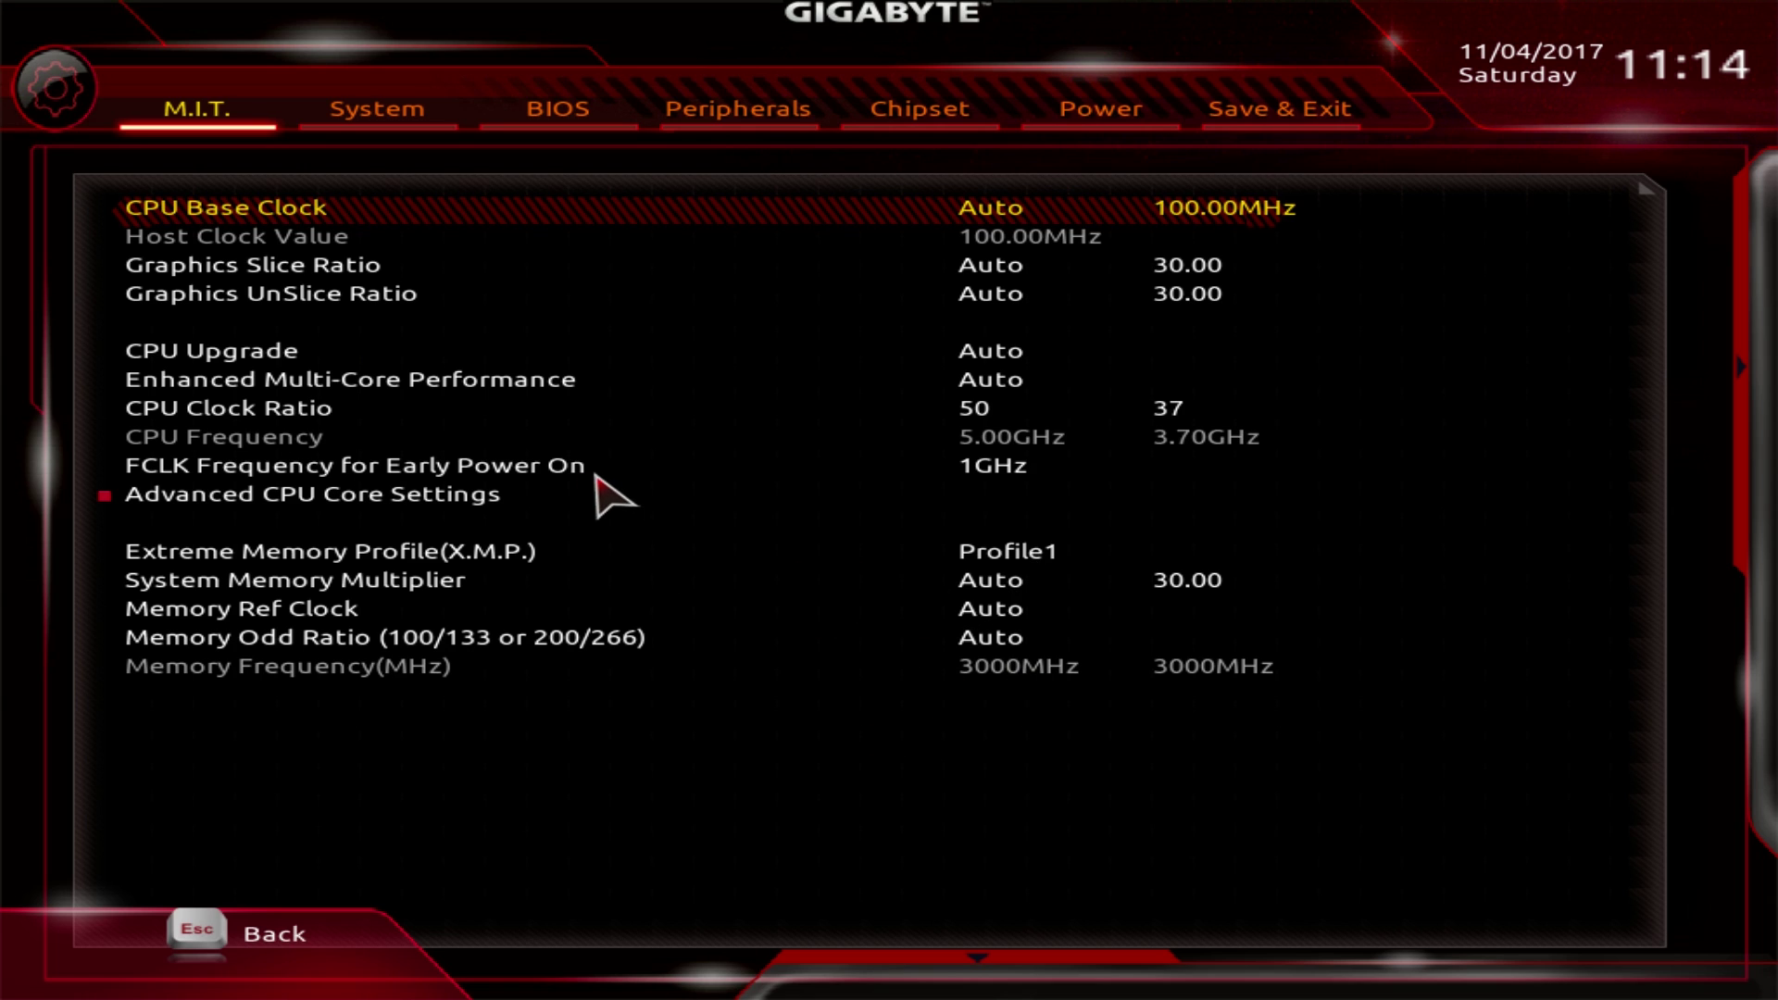
pyautogui.click(253, 350)
pyautogui.click(253, 350)
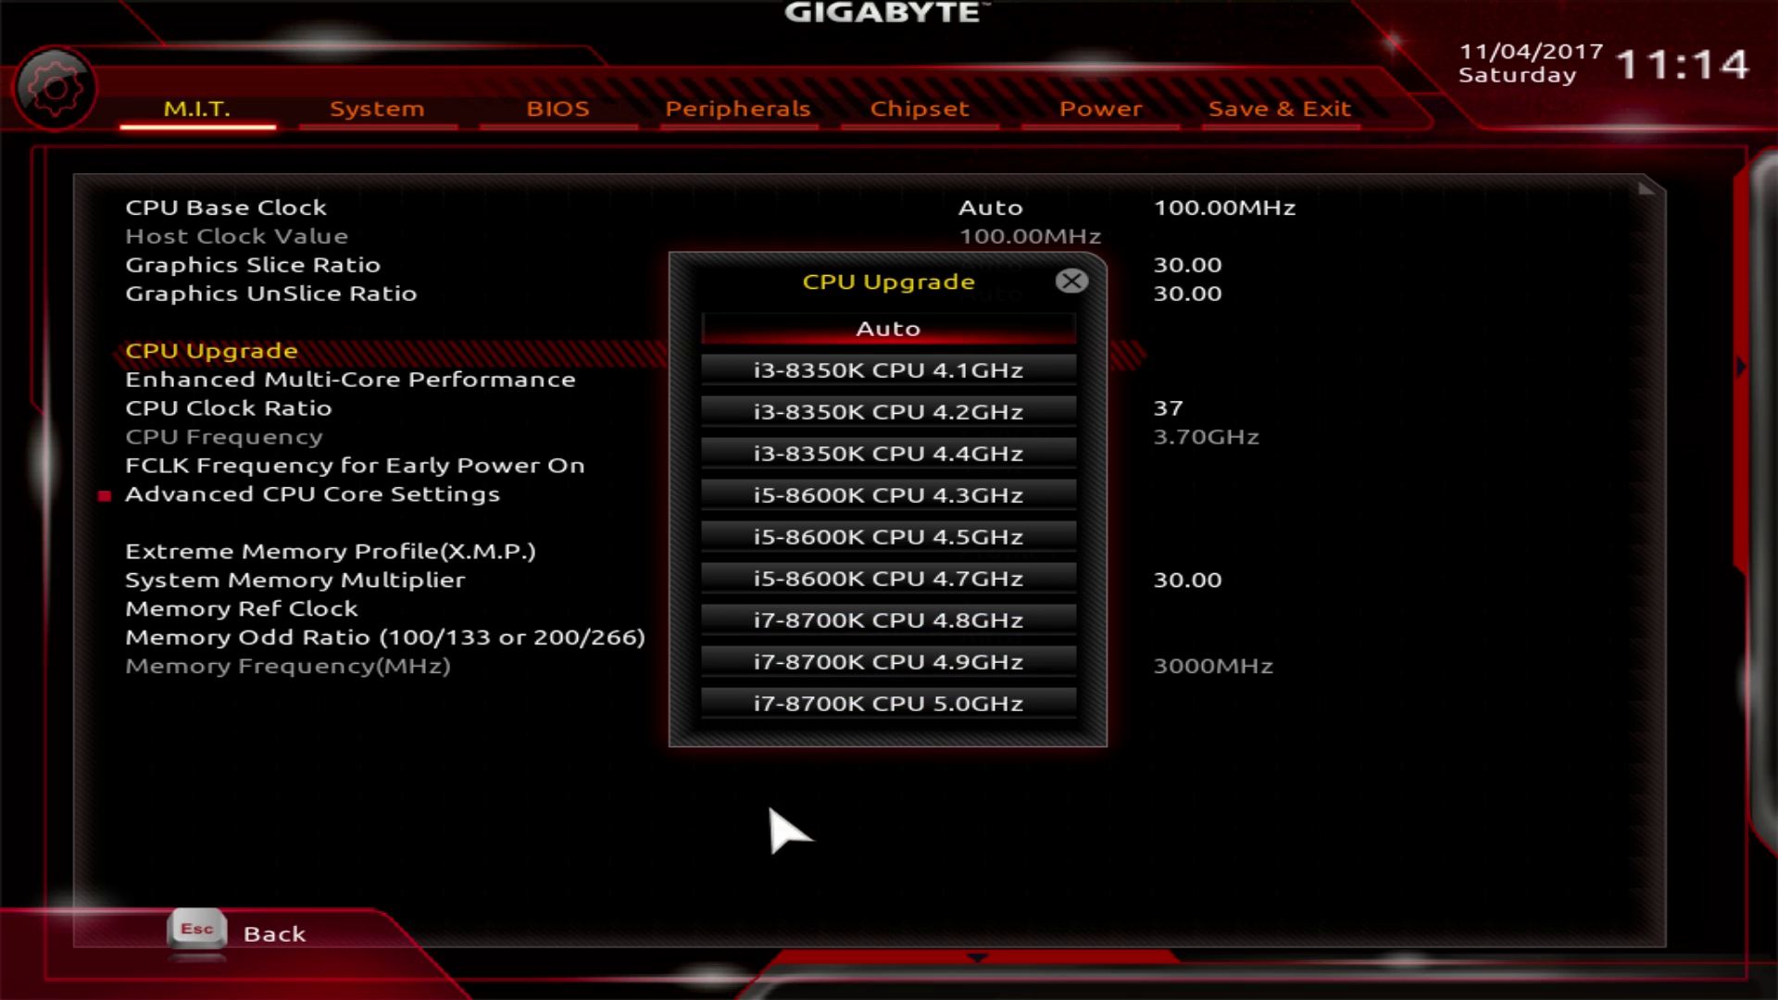
pyautogui.click(1072, 280)
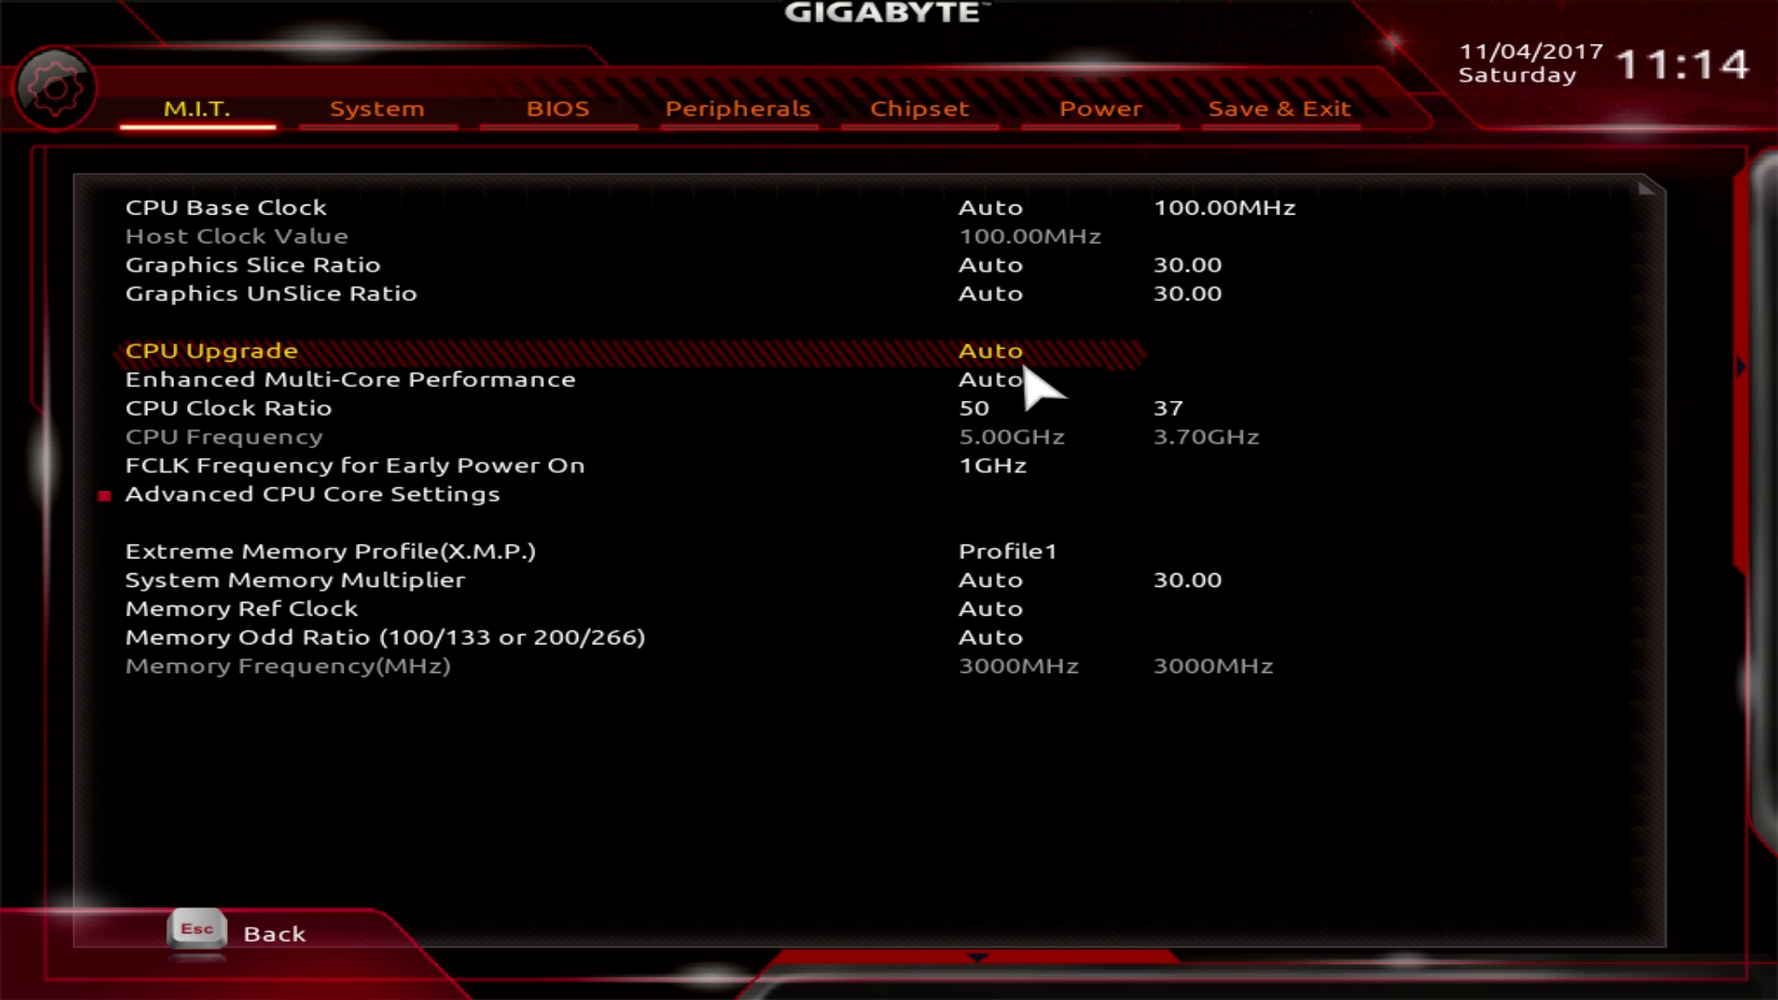
pyautogui.click(406, 492)
pyautogui.click(406, 492)
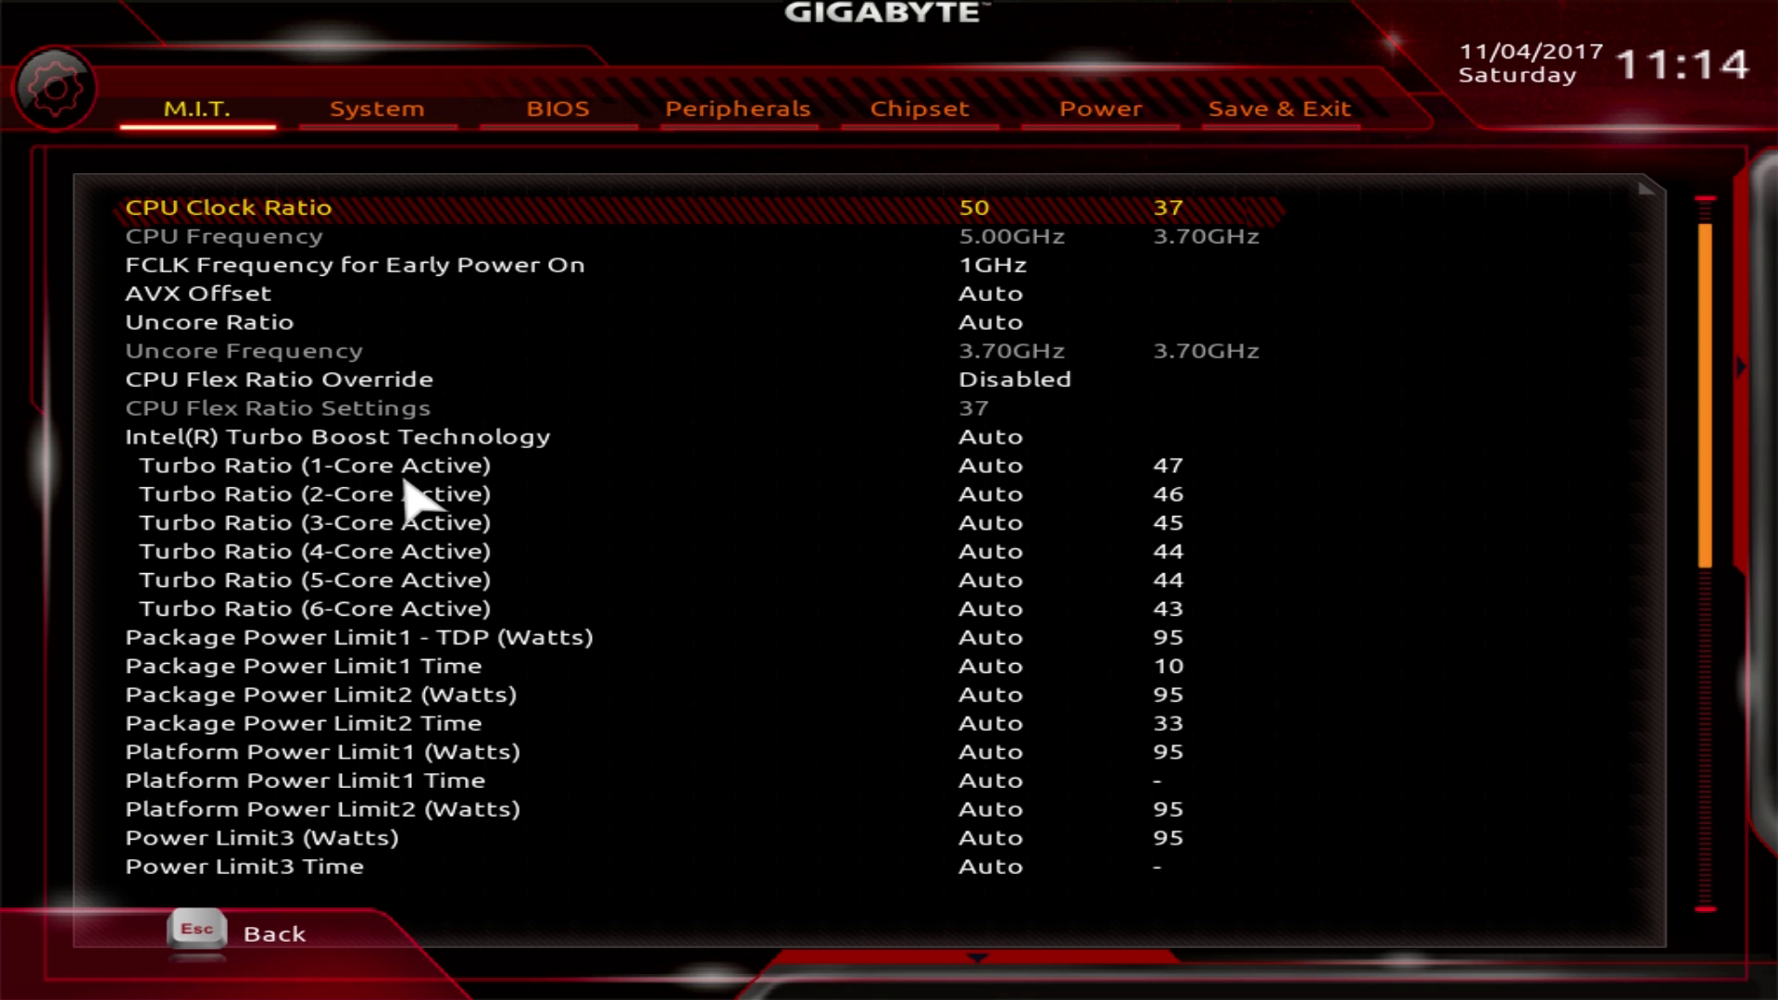
pyautogui.press('Down')
pyautogui.press('Down')
pyautogui.press('Down')
pyautogui.press('Down')
pyautogui.press('Down')
pyautogui.press('Down')
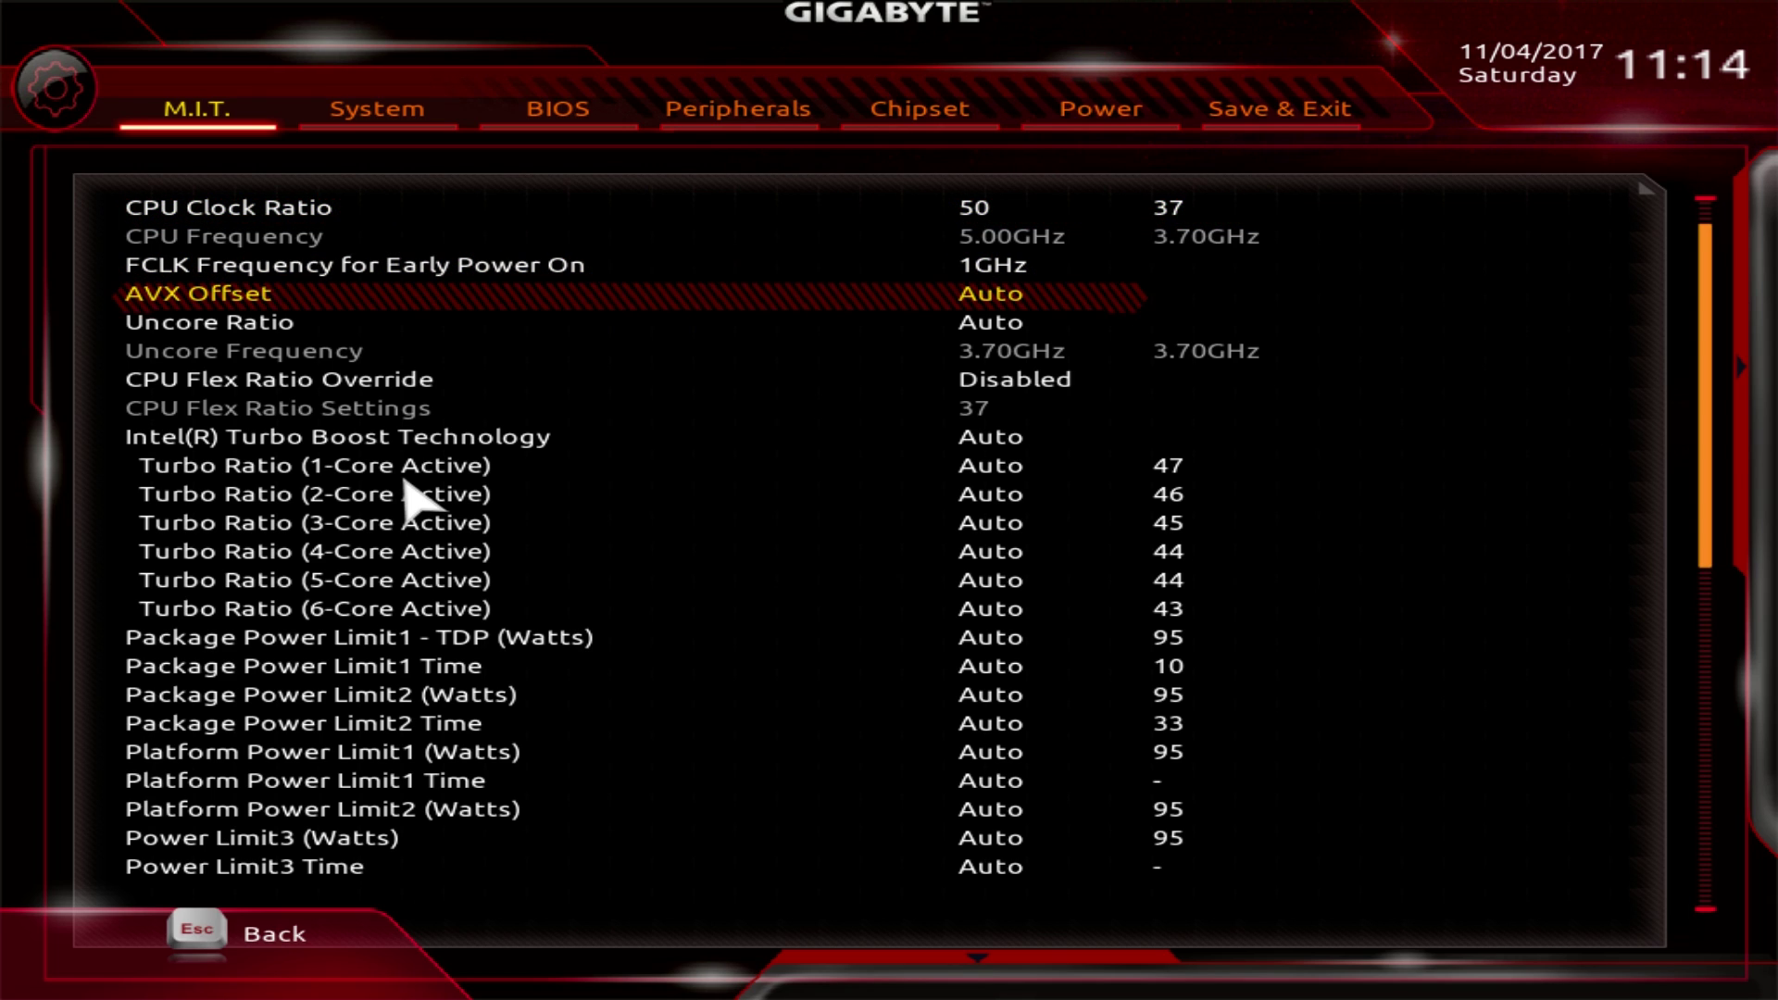
pyautogui.press('Up')
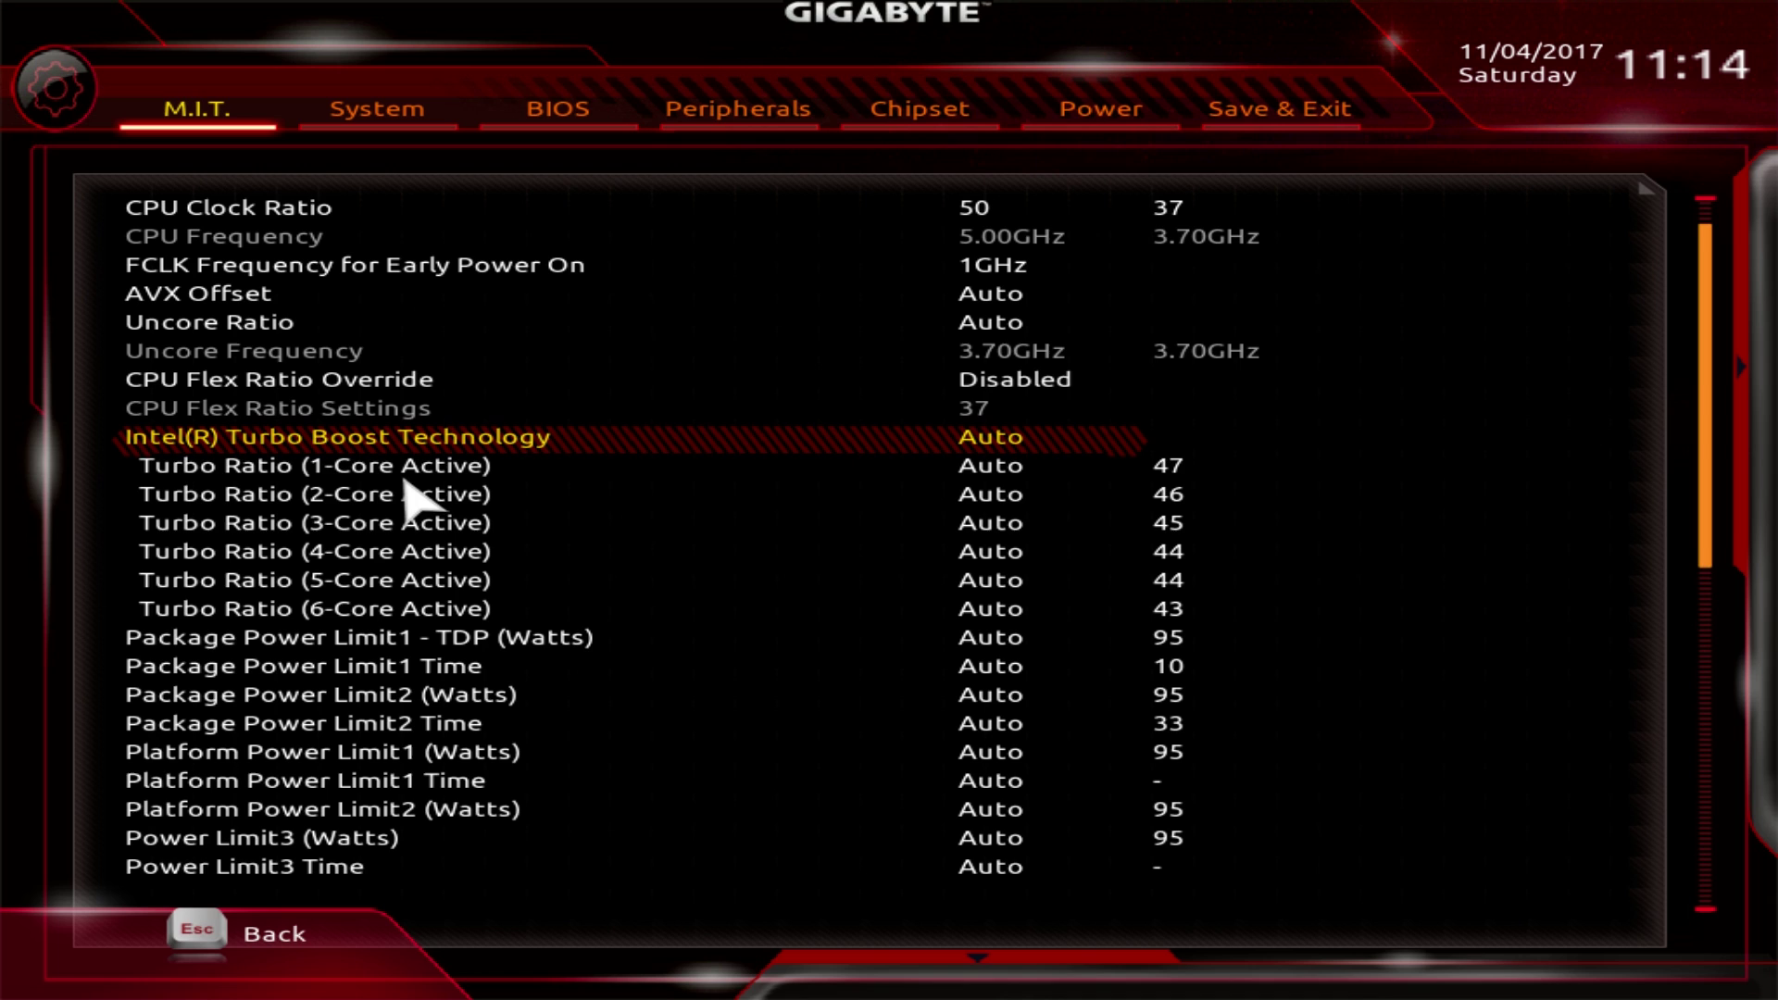
pyautogui.press('Down')
pyautogui.press('Down')
pyautogui.press('Down')
pyautogui.press('Down')
pyautogui.press('Down')
pyautogui.press('Down')
pyautogui.press('Down')
pyautogui.press('Down')
pyautogui.press('Down')
pyautogui.press('Down')
pyautogui.press('Down')
pyautogui.press('Down')
pyautogui.press('Down')
pyautogui.press('Down')
pyautogui.press('Down')
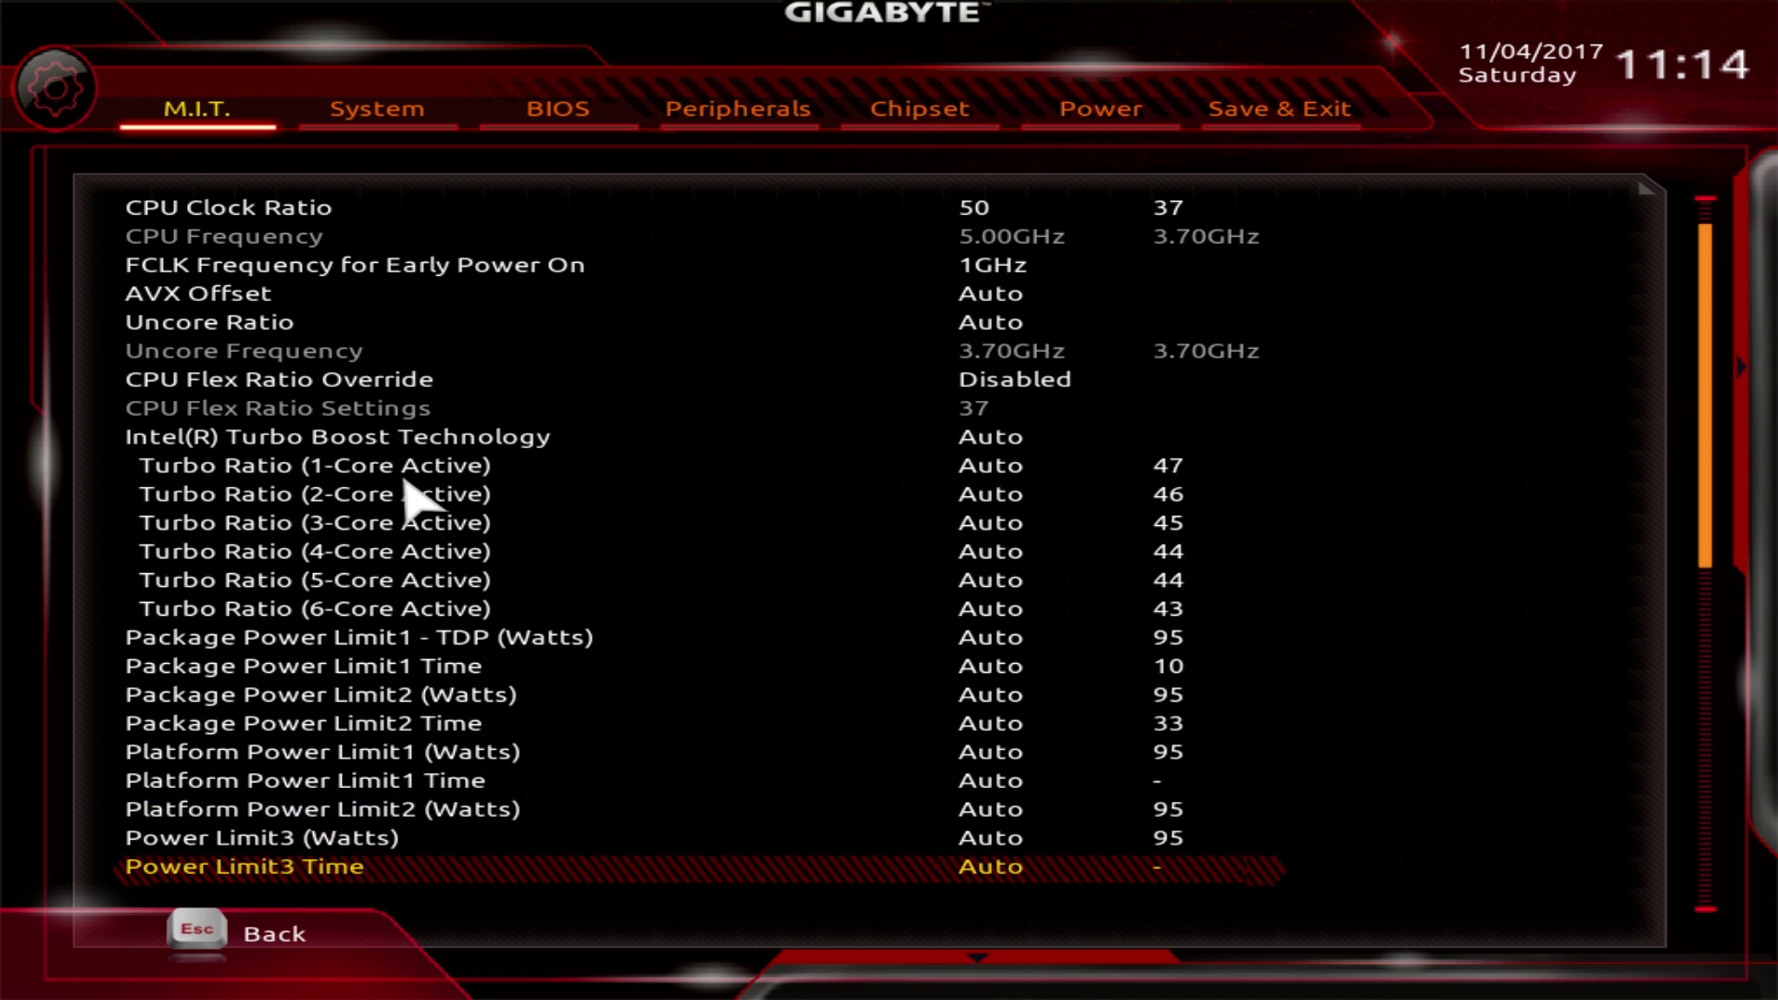
pyautogui.press('Down')
pyautogui.press('Down')
pyautogui.press('Down')
pyautogui.press('Down')
pyautogui.press('Down')
pyautogui.press('Down')
pyautogui.press('Down')
pyautogui.press('Down')
pyautogui.press('Down')
pyautogui.press('Down')
pyautogui.press('Down')
pyautogui.press('Down')
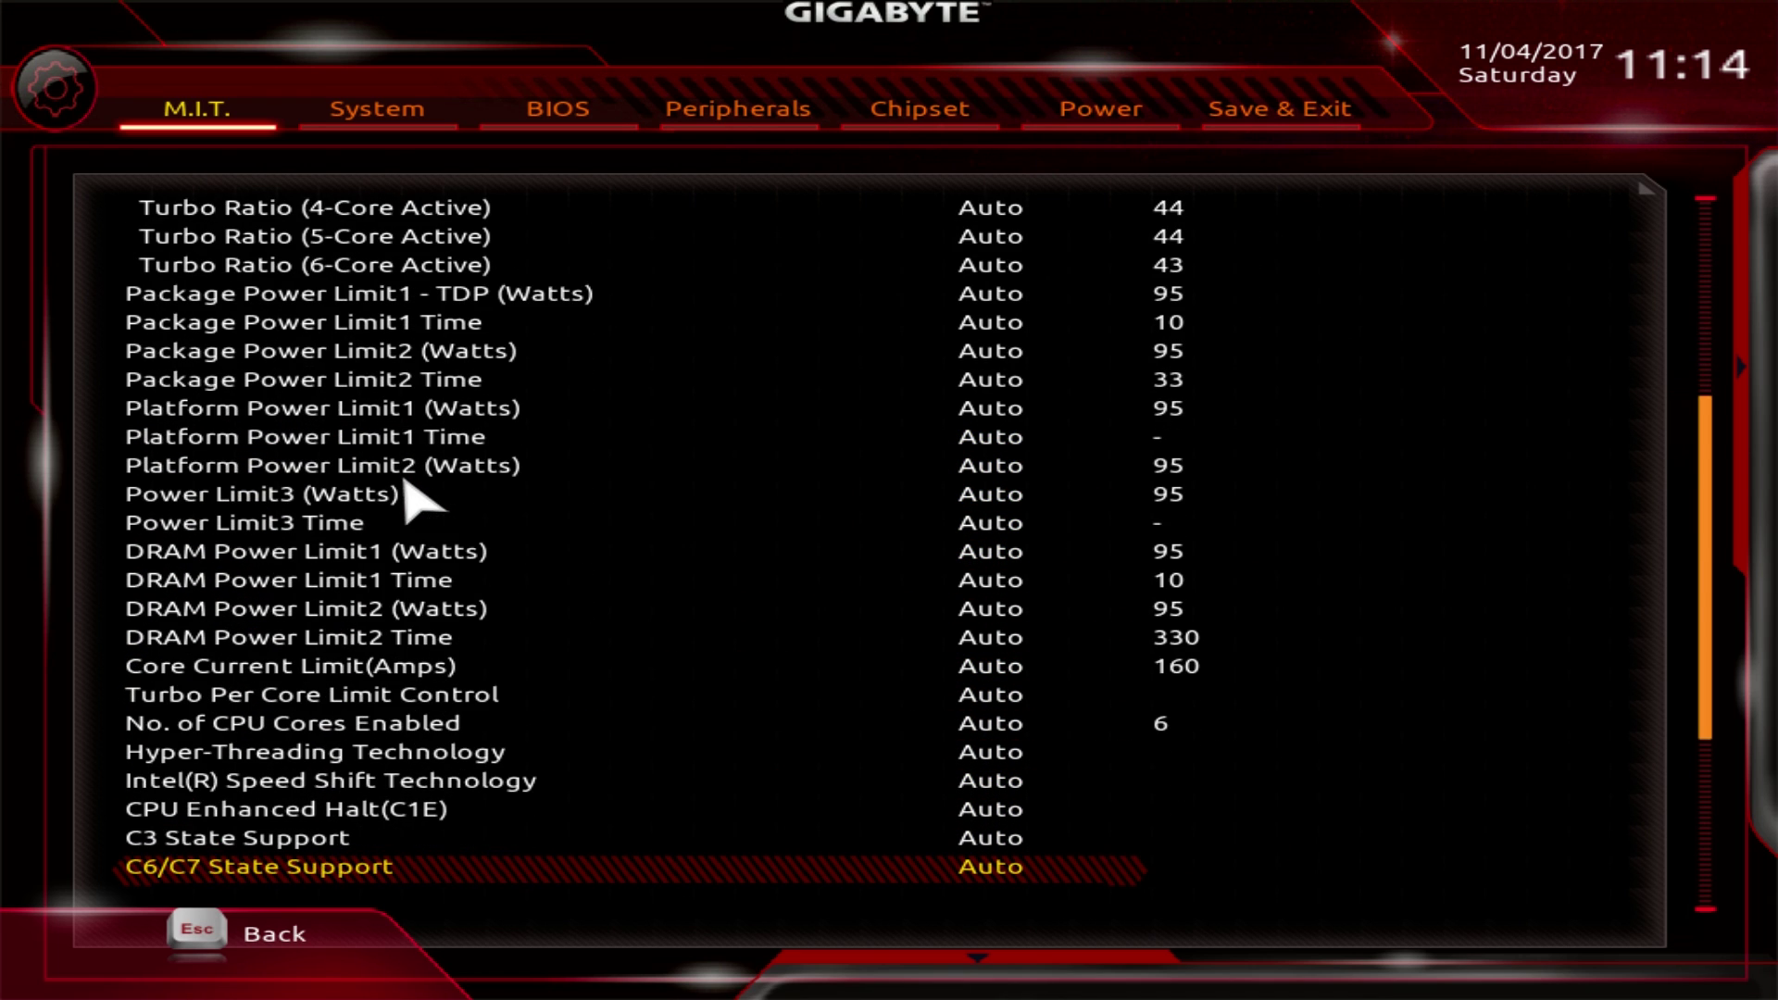
pyautogui.press('Up')
pyautogui.press('Up')
pyautogui.press('Up')
pyautogui.press('Up')
pyautogui.press('Up')
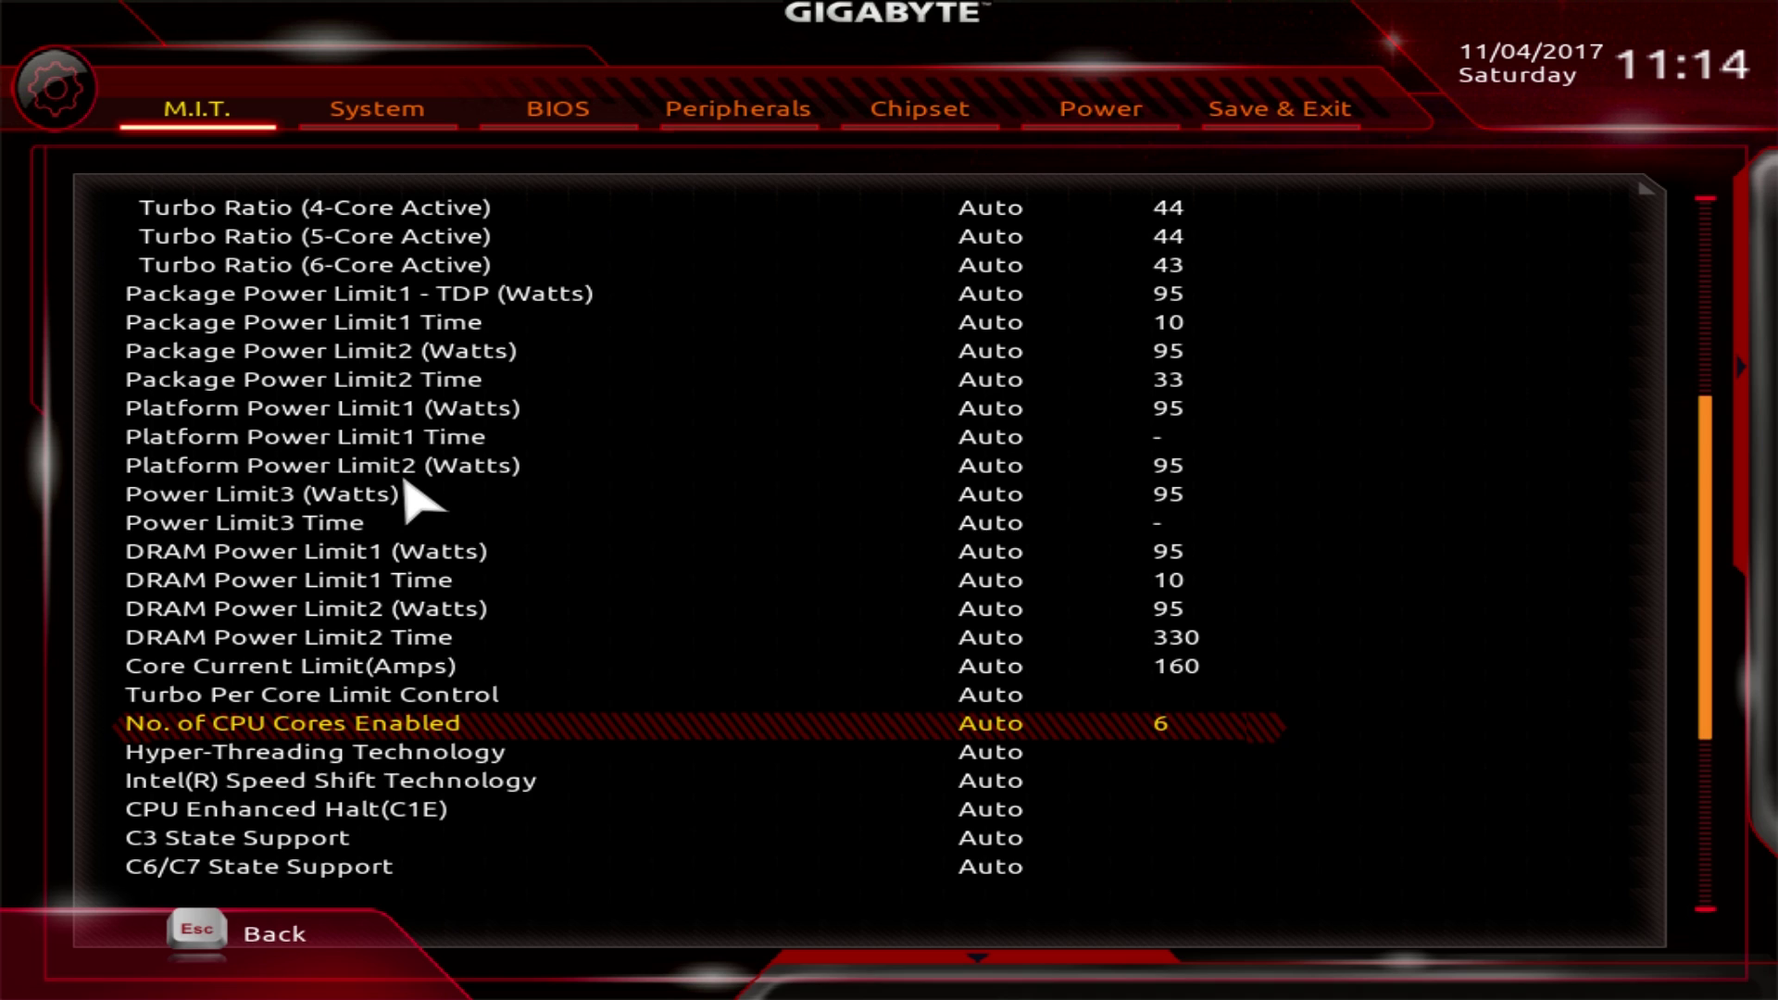
pyautogui.press('Up')
pyautogui.press('Down')
pyautogui.press('Down')
pyautogui.press('Down')
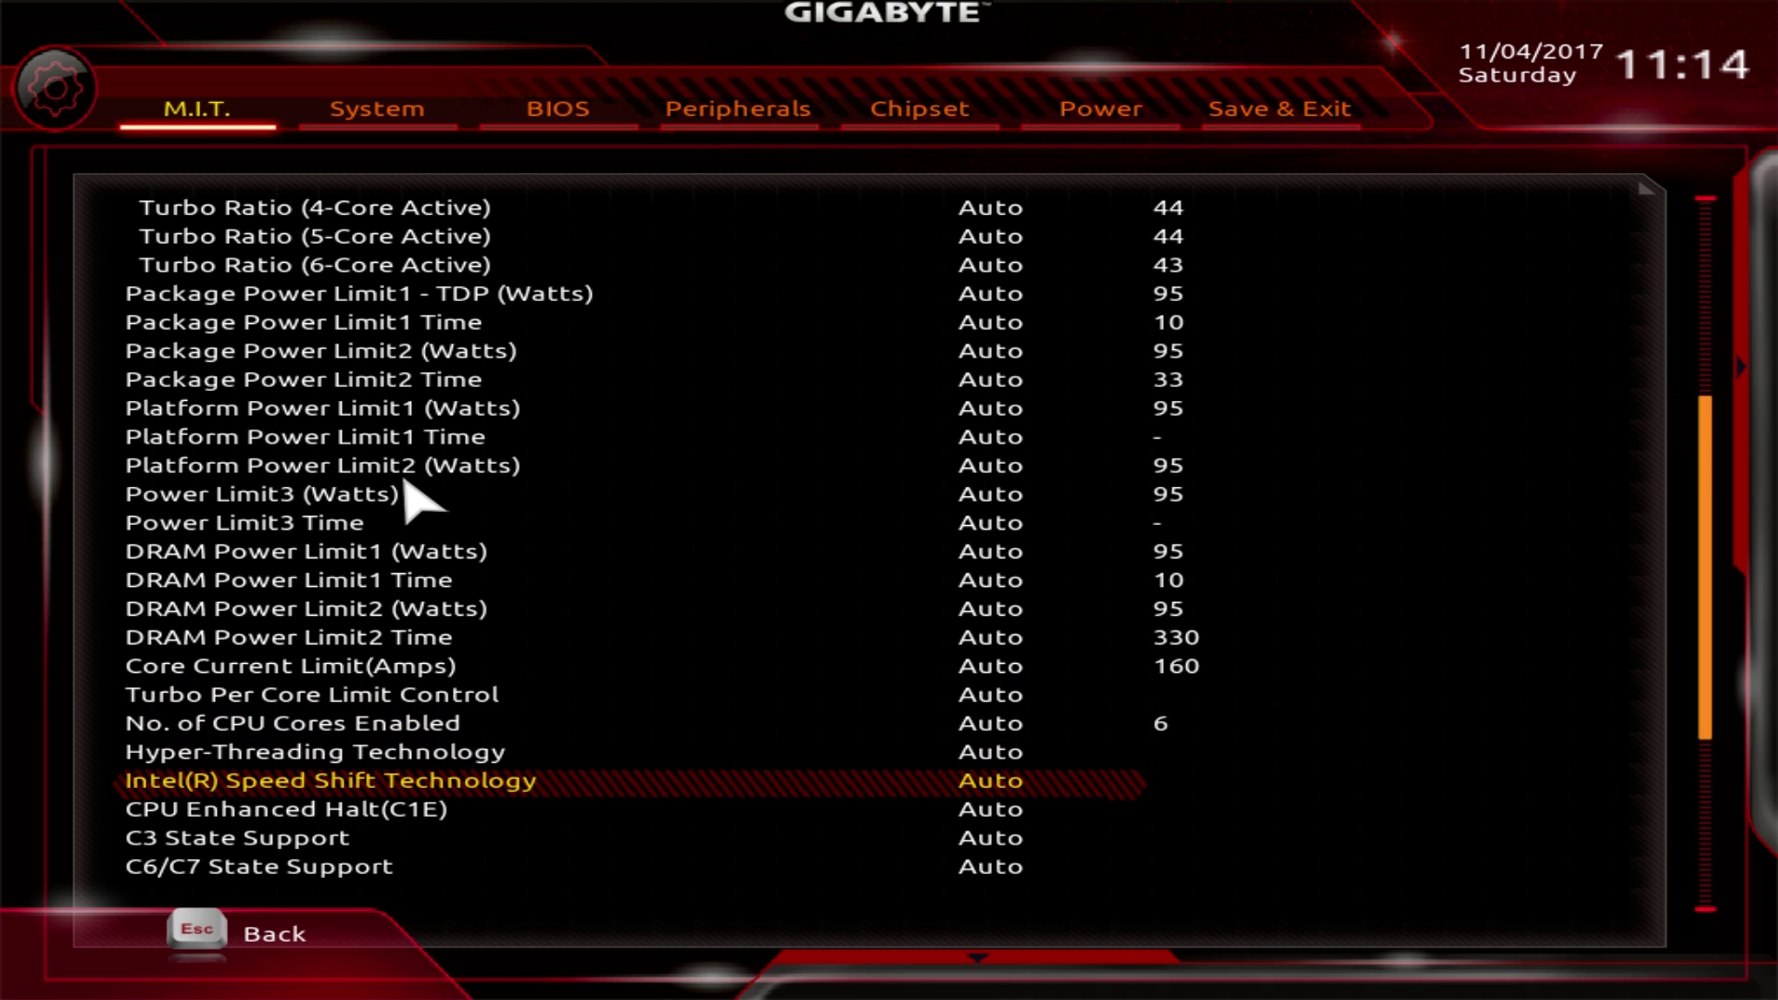
pyautogui.press('Down')
pyautogui.press('Down')
pyautogui.press('Down')
pyautogui.press('Down')
pyautogui.press('Down')
pyautogui.press('Down')
pyautogui.press('Down')
pyautogui.press('Down')
pyautogui.press('Down')
pyautogui.press('Down')
pyautogui.press('Down')
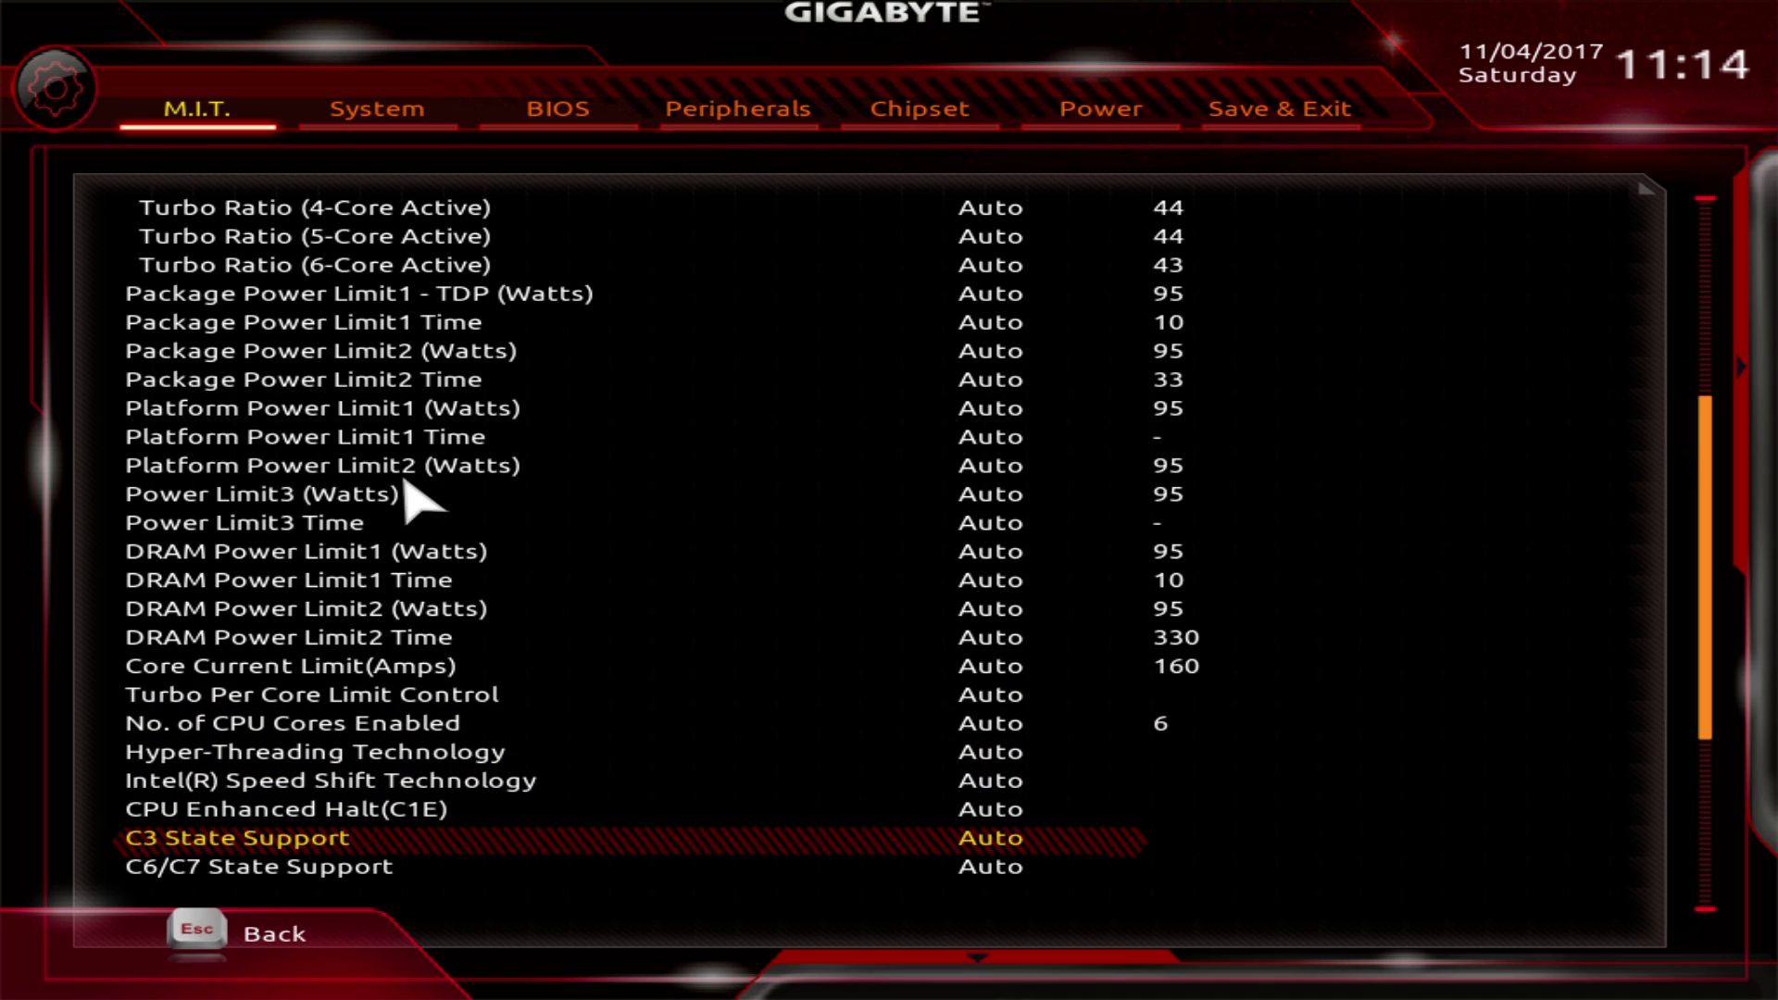
pyautogui.press('pageup')
pyautogui.press('Down')
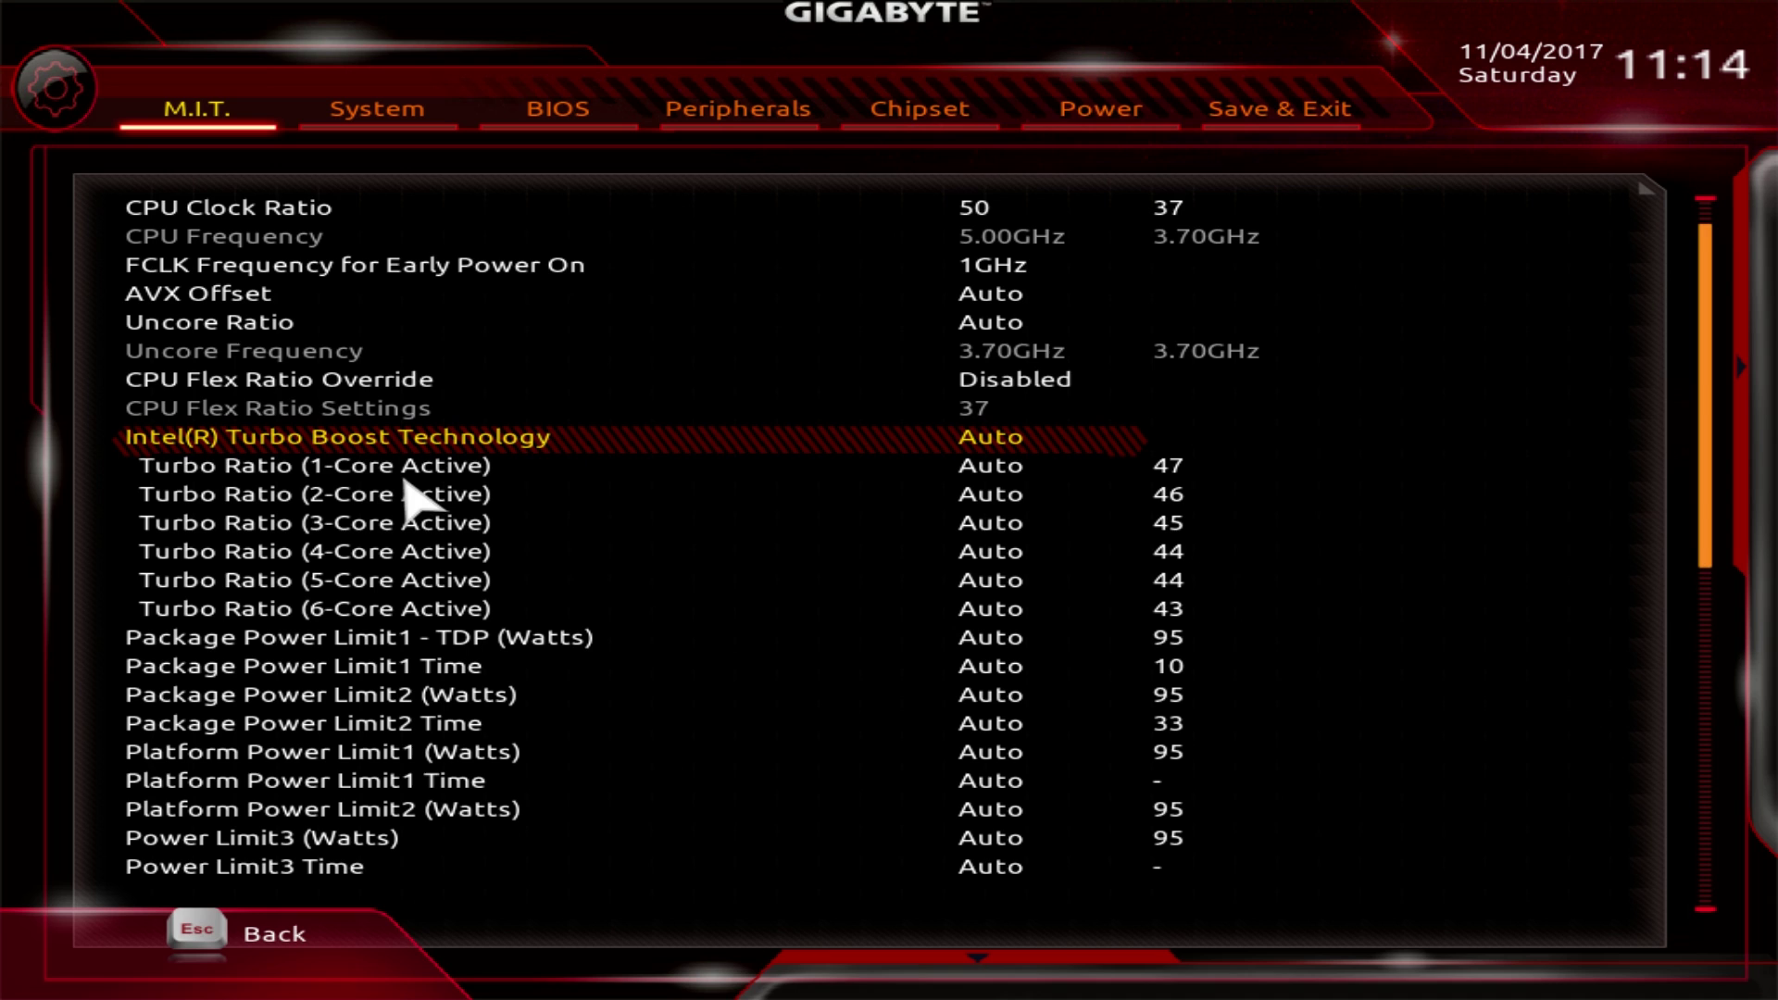
pyautogui.press('Up')
pyautogui.press('Up')
pyautogui.press('Up')
pyautogui.press('Up')
pyautogui.press('Up')
pyautogui.press('Up')
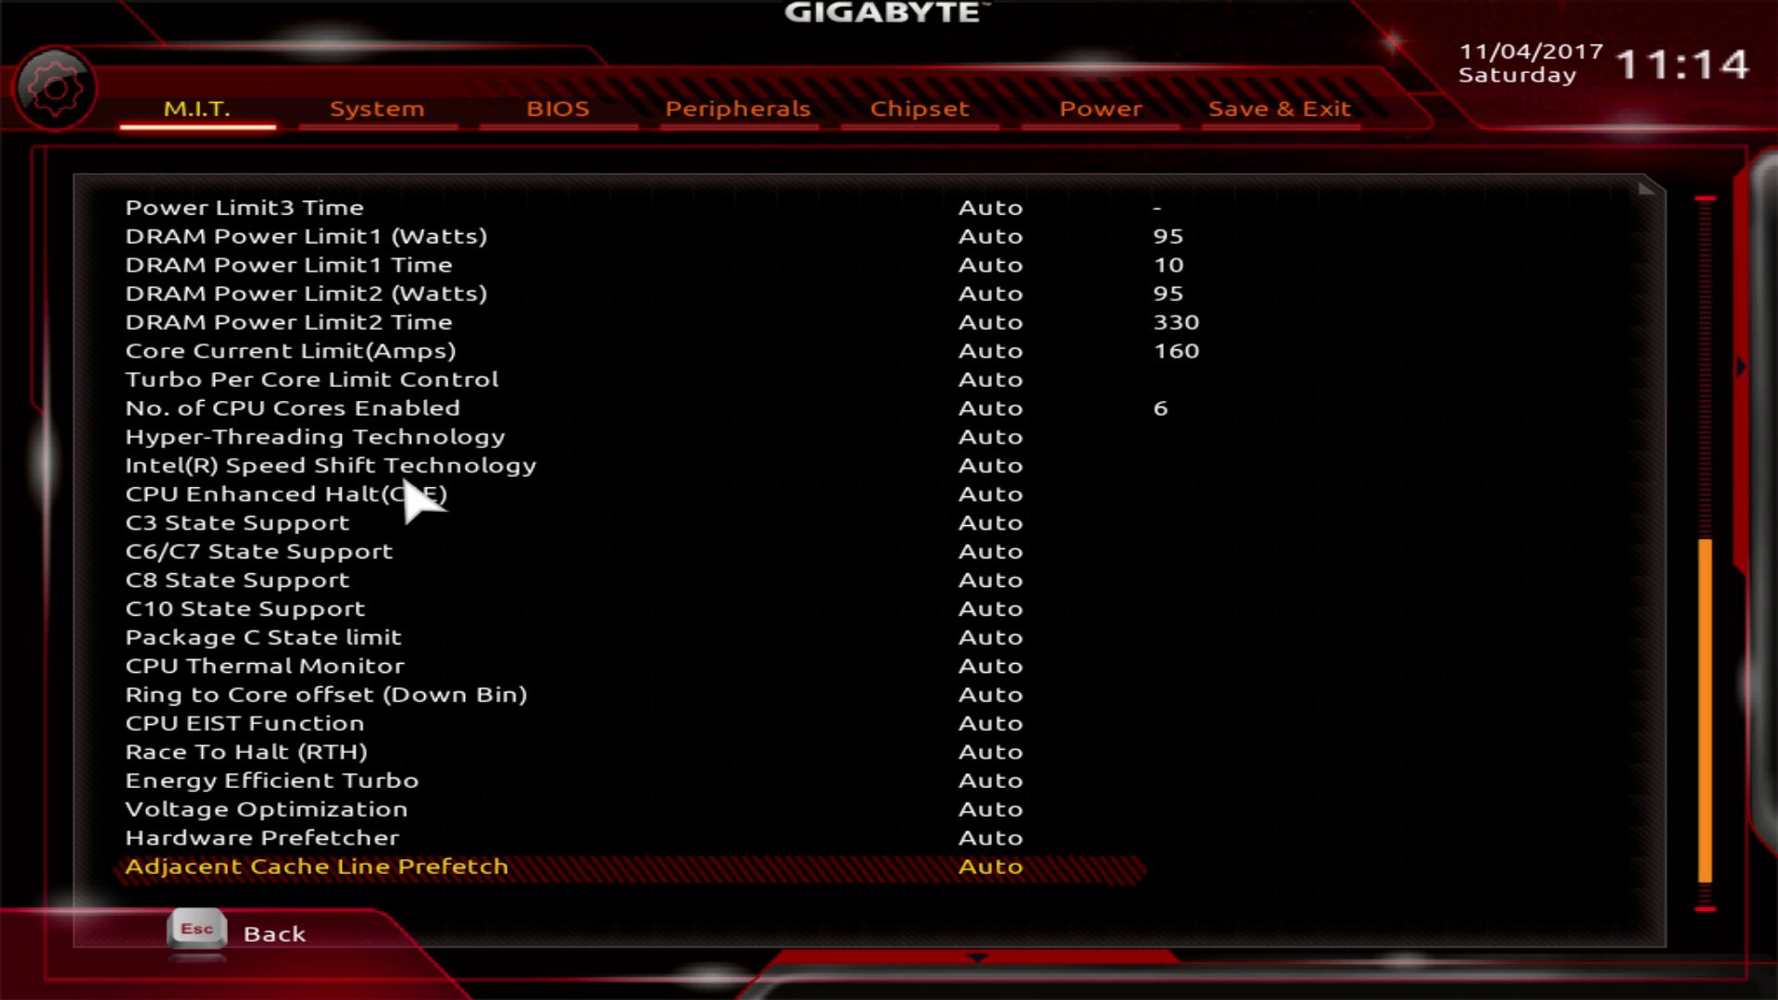
pyautogui.press('Escape')
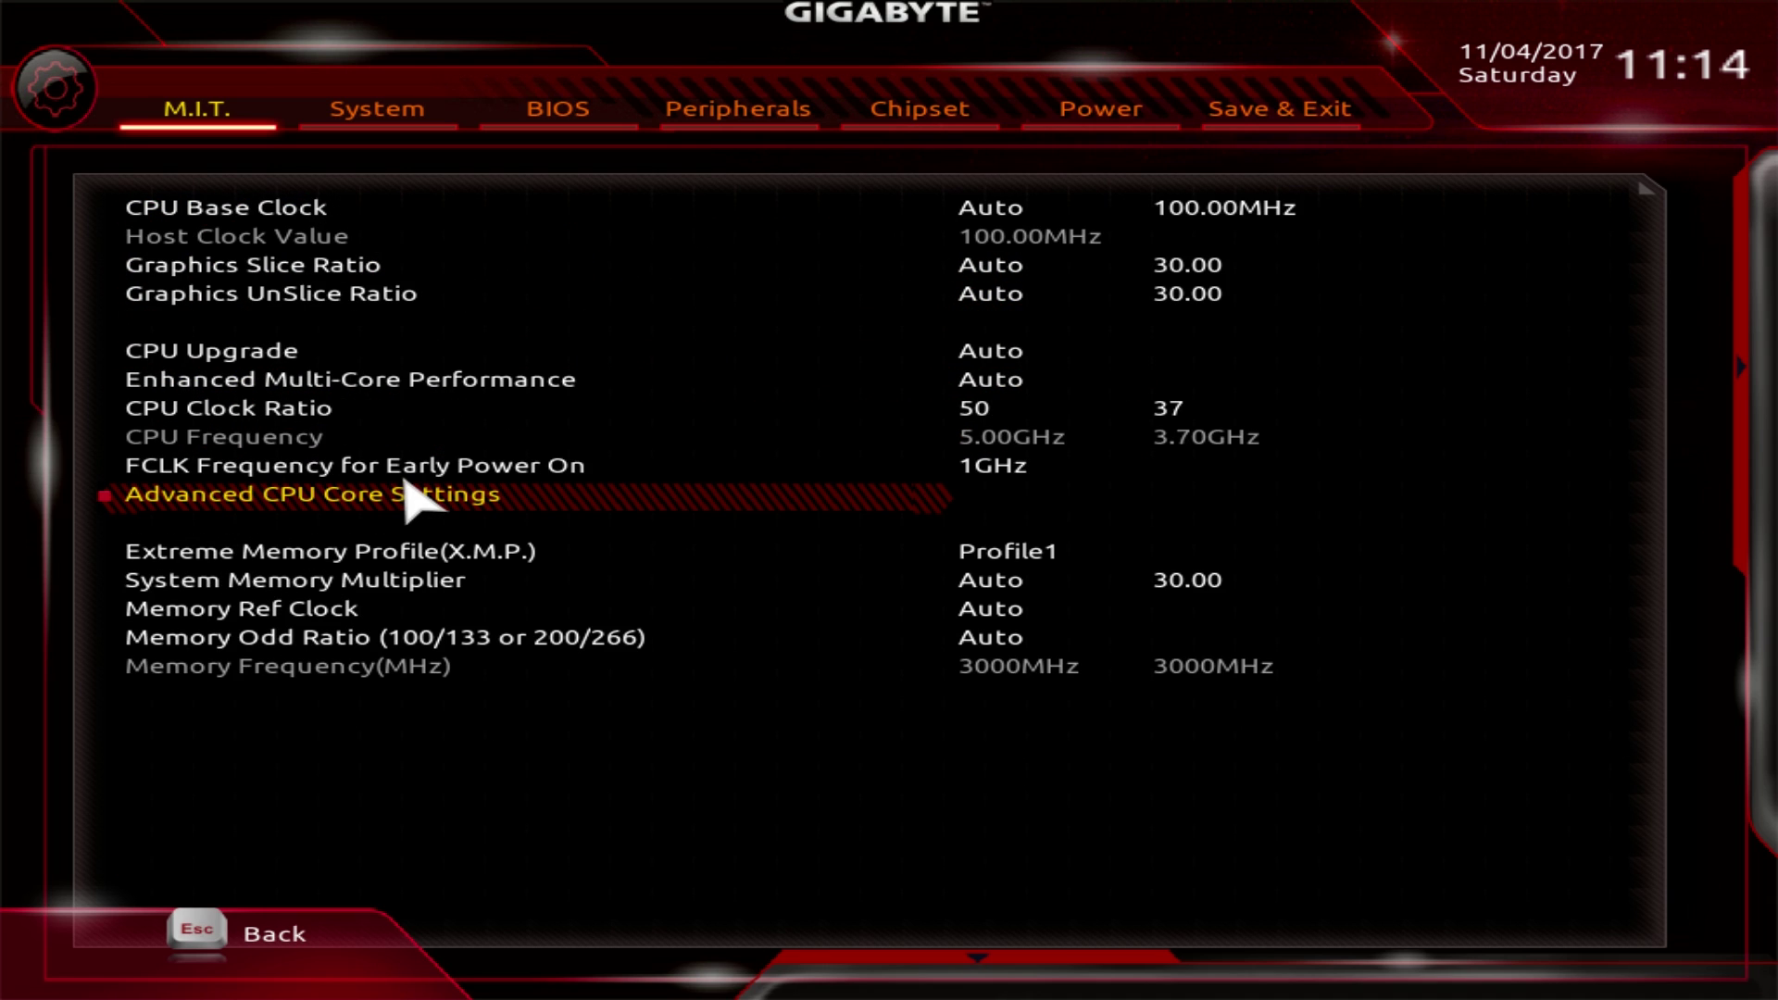
# - Open Advanced Memory Settings, view the Channel A Memory Sub Timings, then back out to the tuning menu
pyautogui.press('Escape')
pyautogui.press('Down')
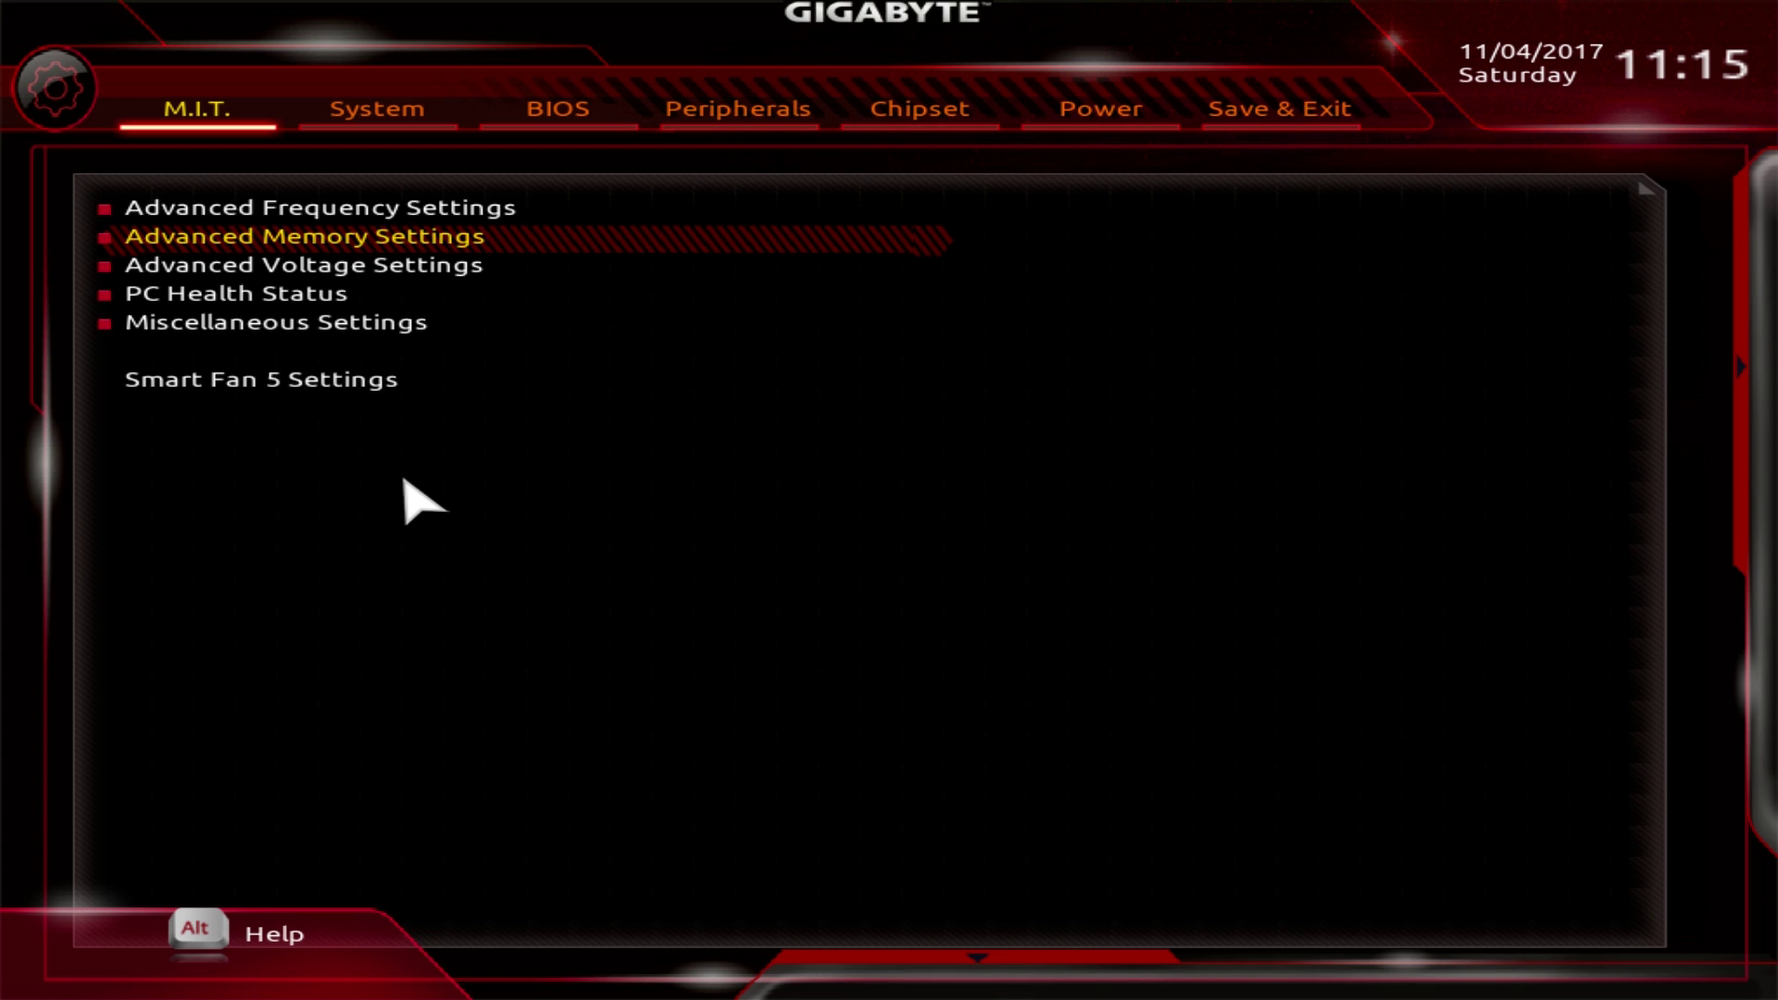
pyautogui.press('Return')
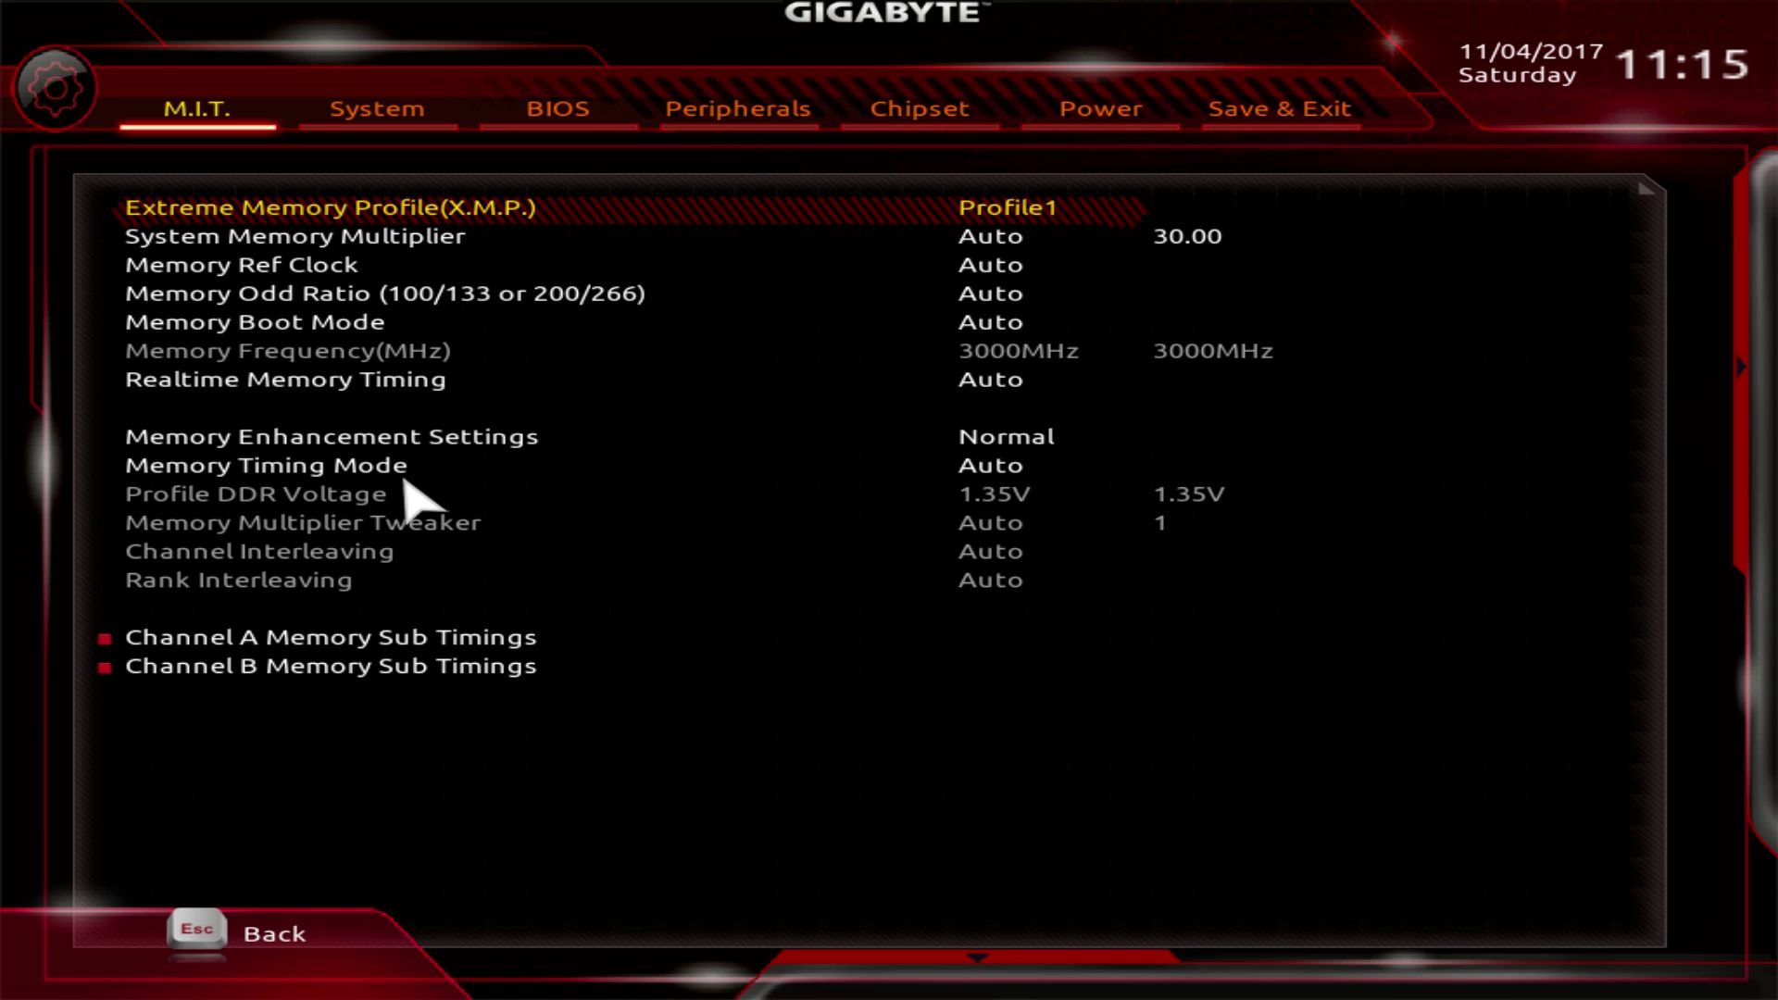
pyautogui.press('Down')
pyautogui.press('Down')
pyautogui.press('Down')
pyautogui.press('Down')
pyautogui.press('Down')
pyautogui.press('Down')
pyautogui.press('Down')
pyautogui.press('Down')
pyautogui.press('Down')
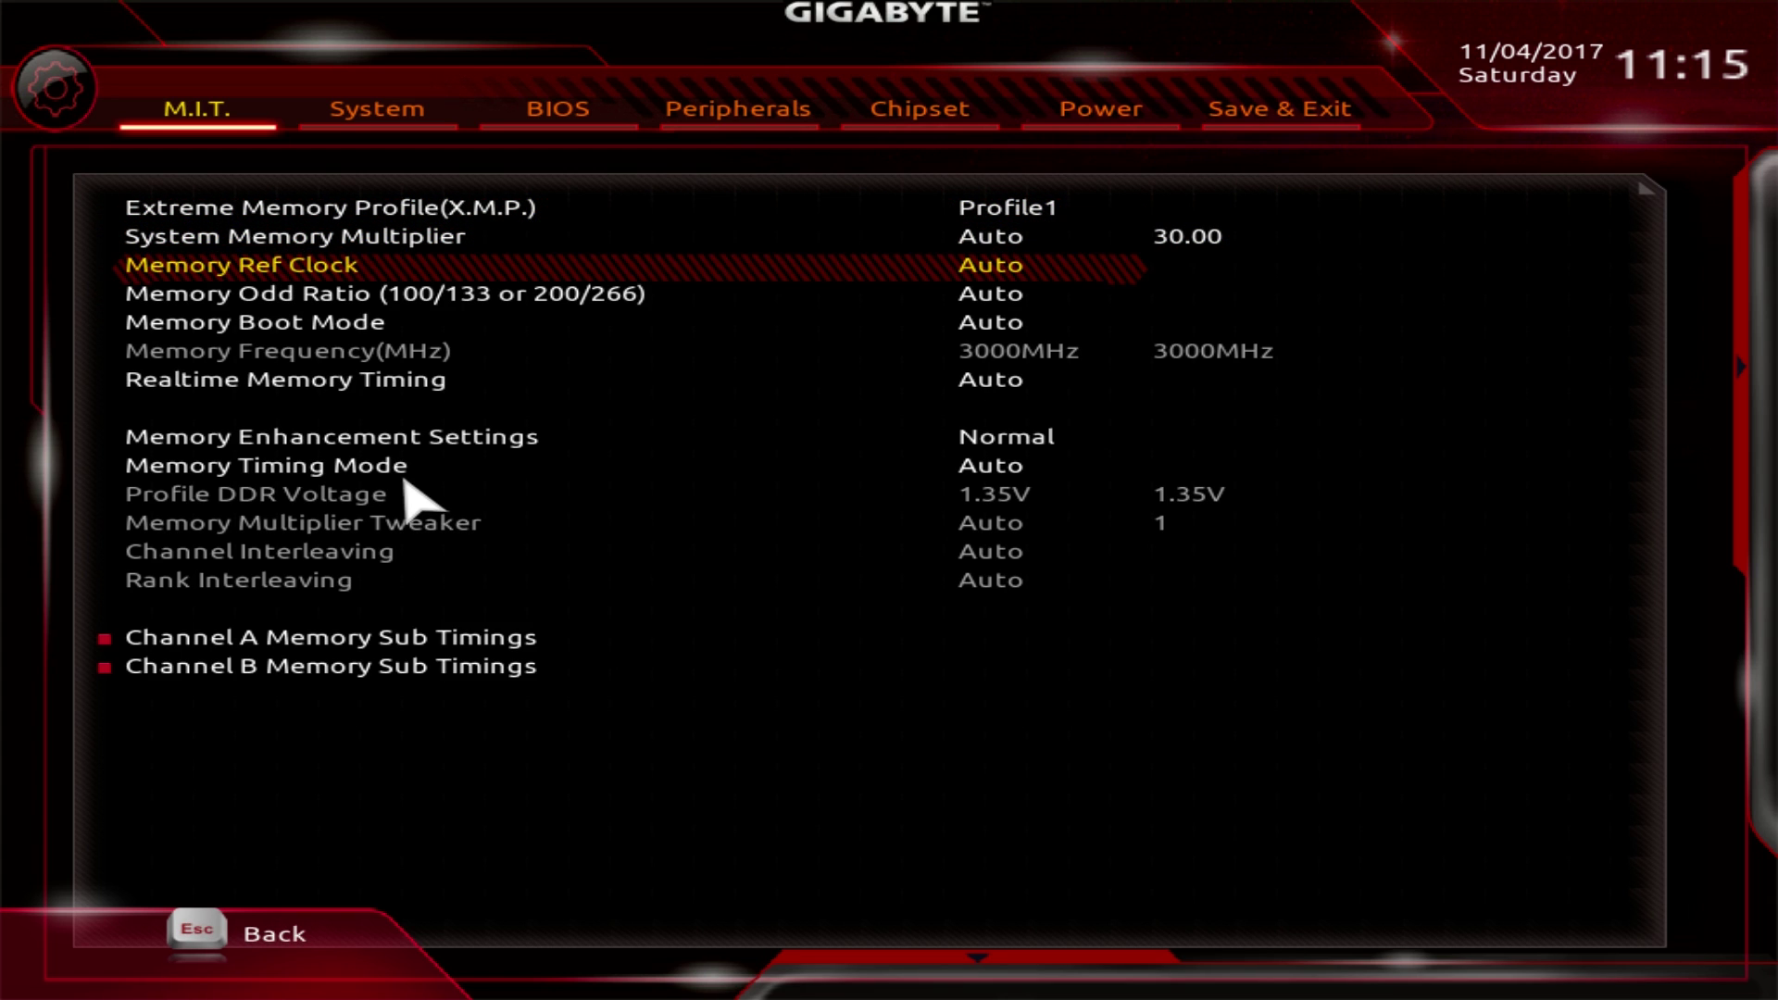
pyautogui.press('Up')
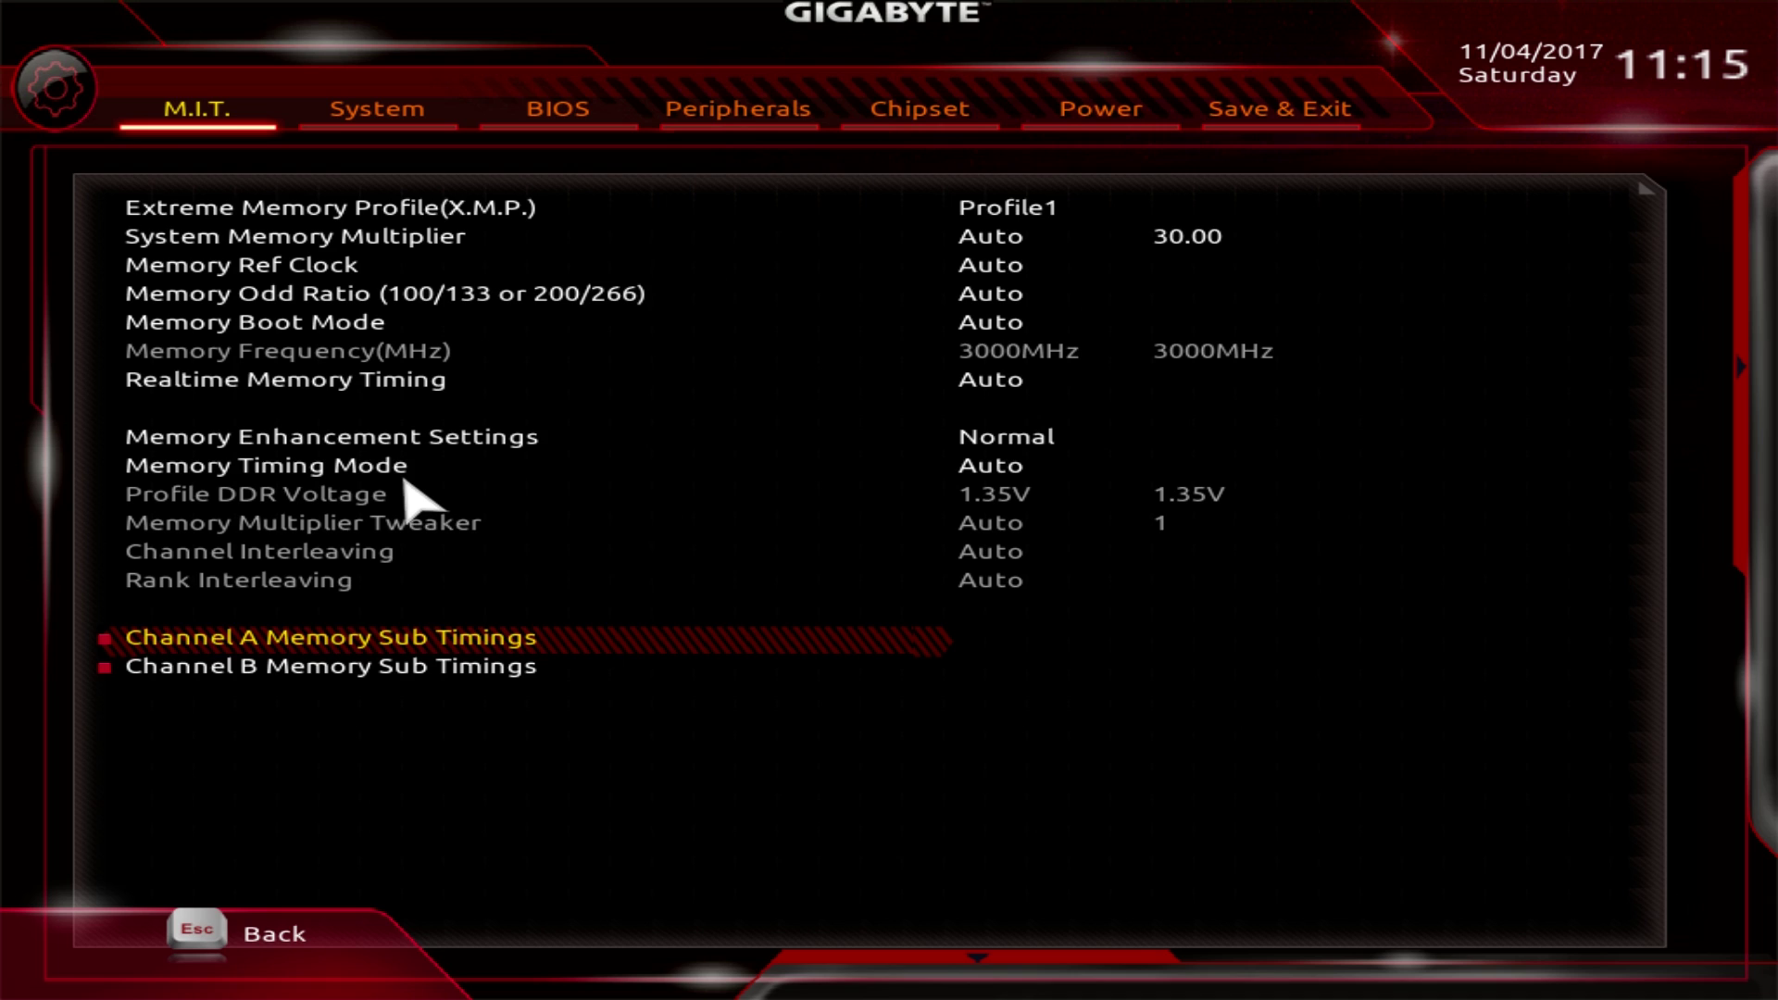
pyautogui.press('Return')
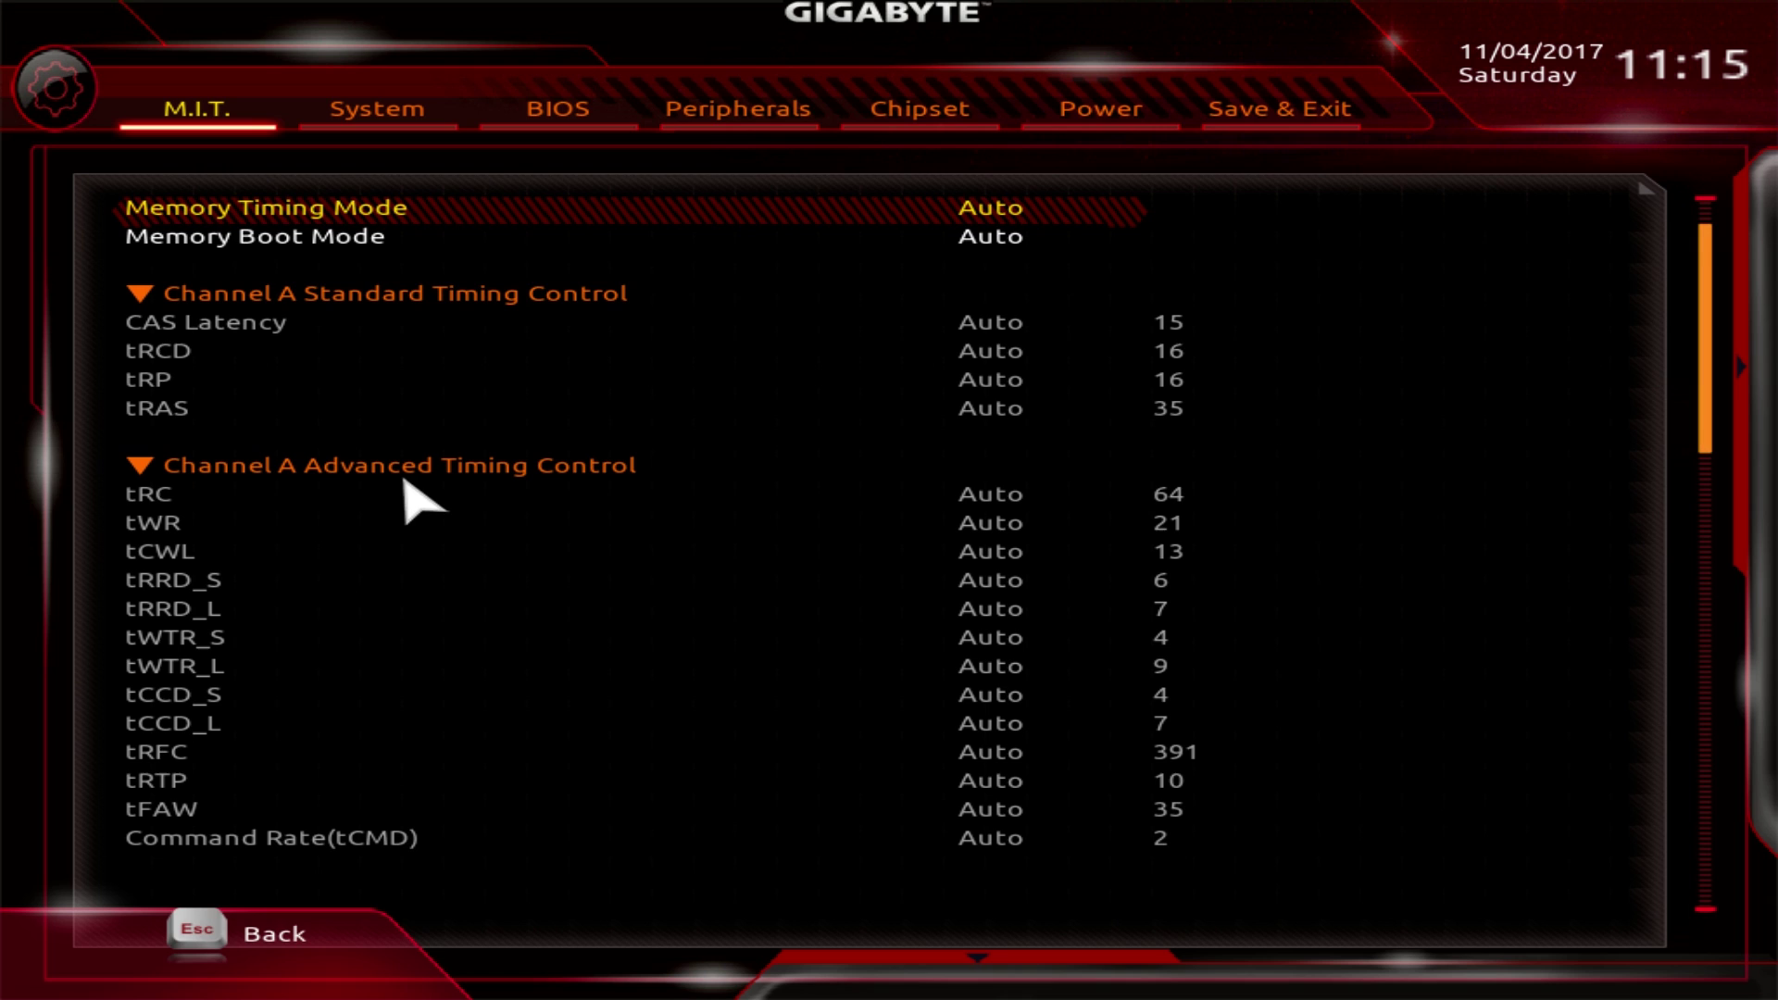
pyautogui.press('Escape')
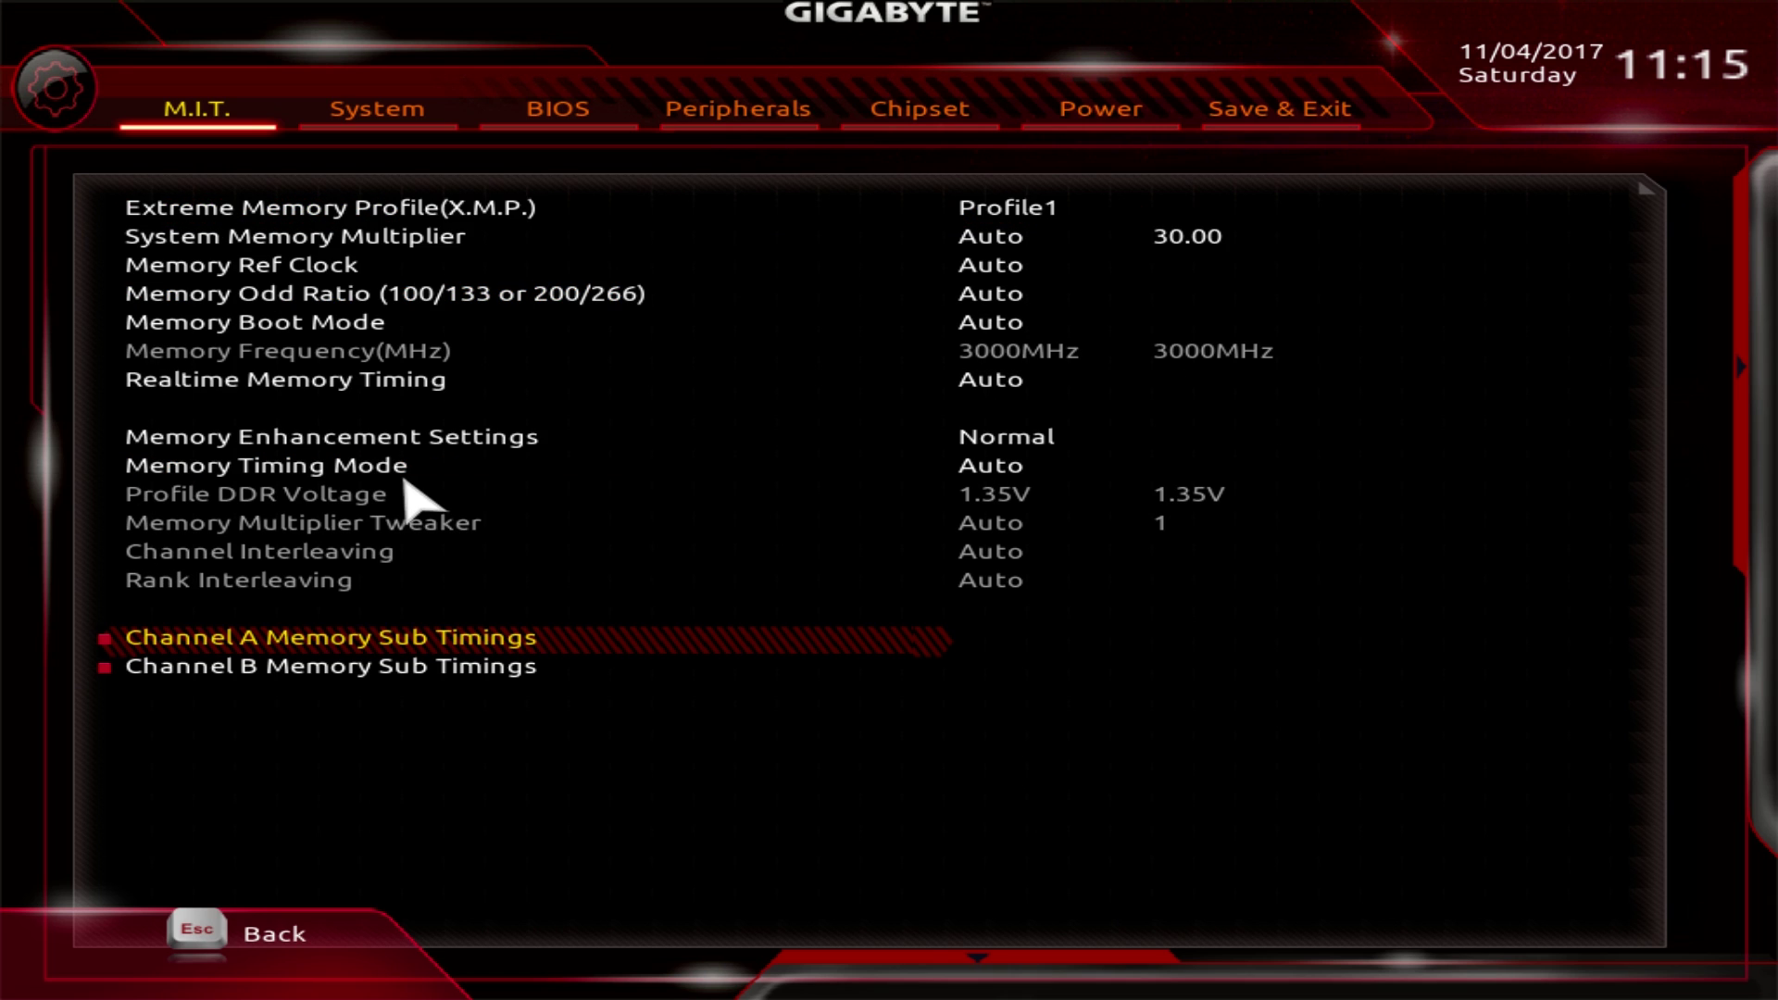
pyautogui.press('Escape')
# - Open Advanced Voltage Settings and view the power loadline and CPU Core Voltage Control pages
pyautogui.press('Down')
pyautogui.press('Return')
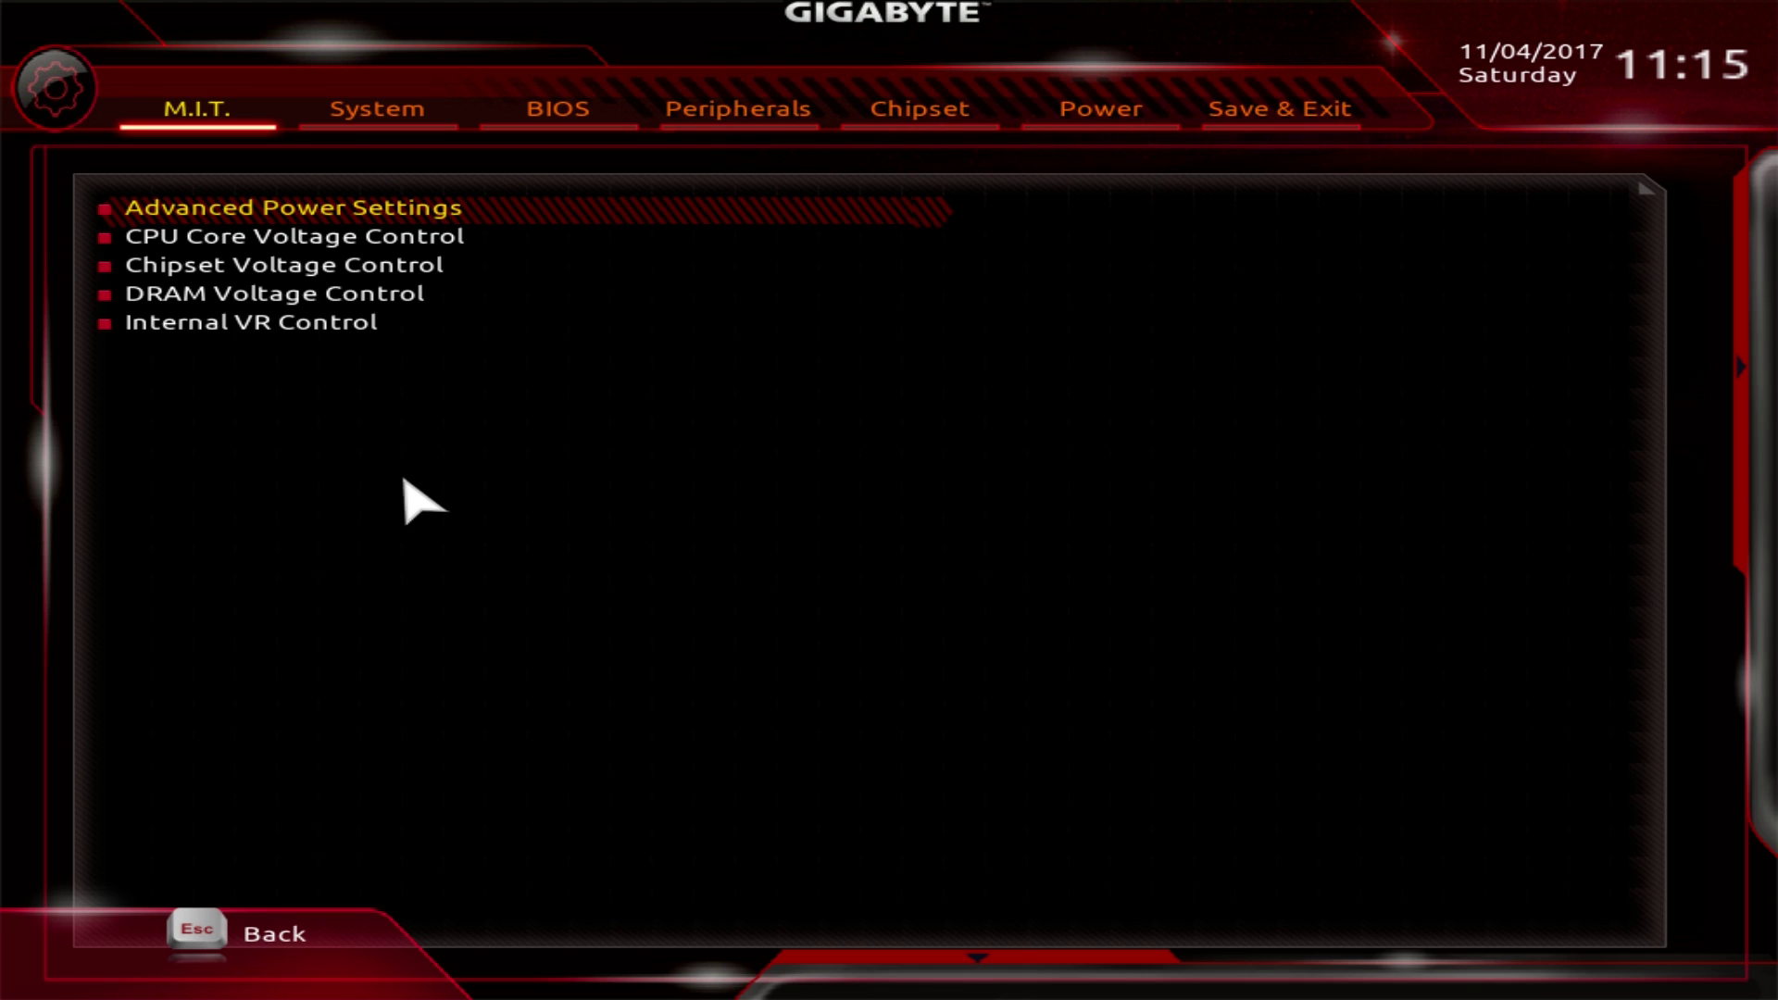
pyautogui.press('Return')
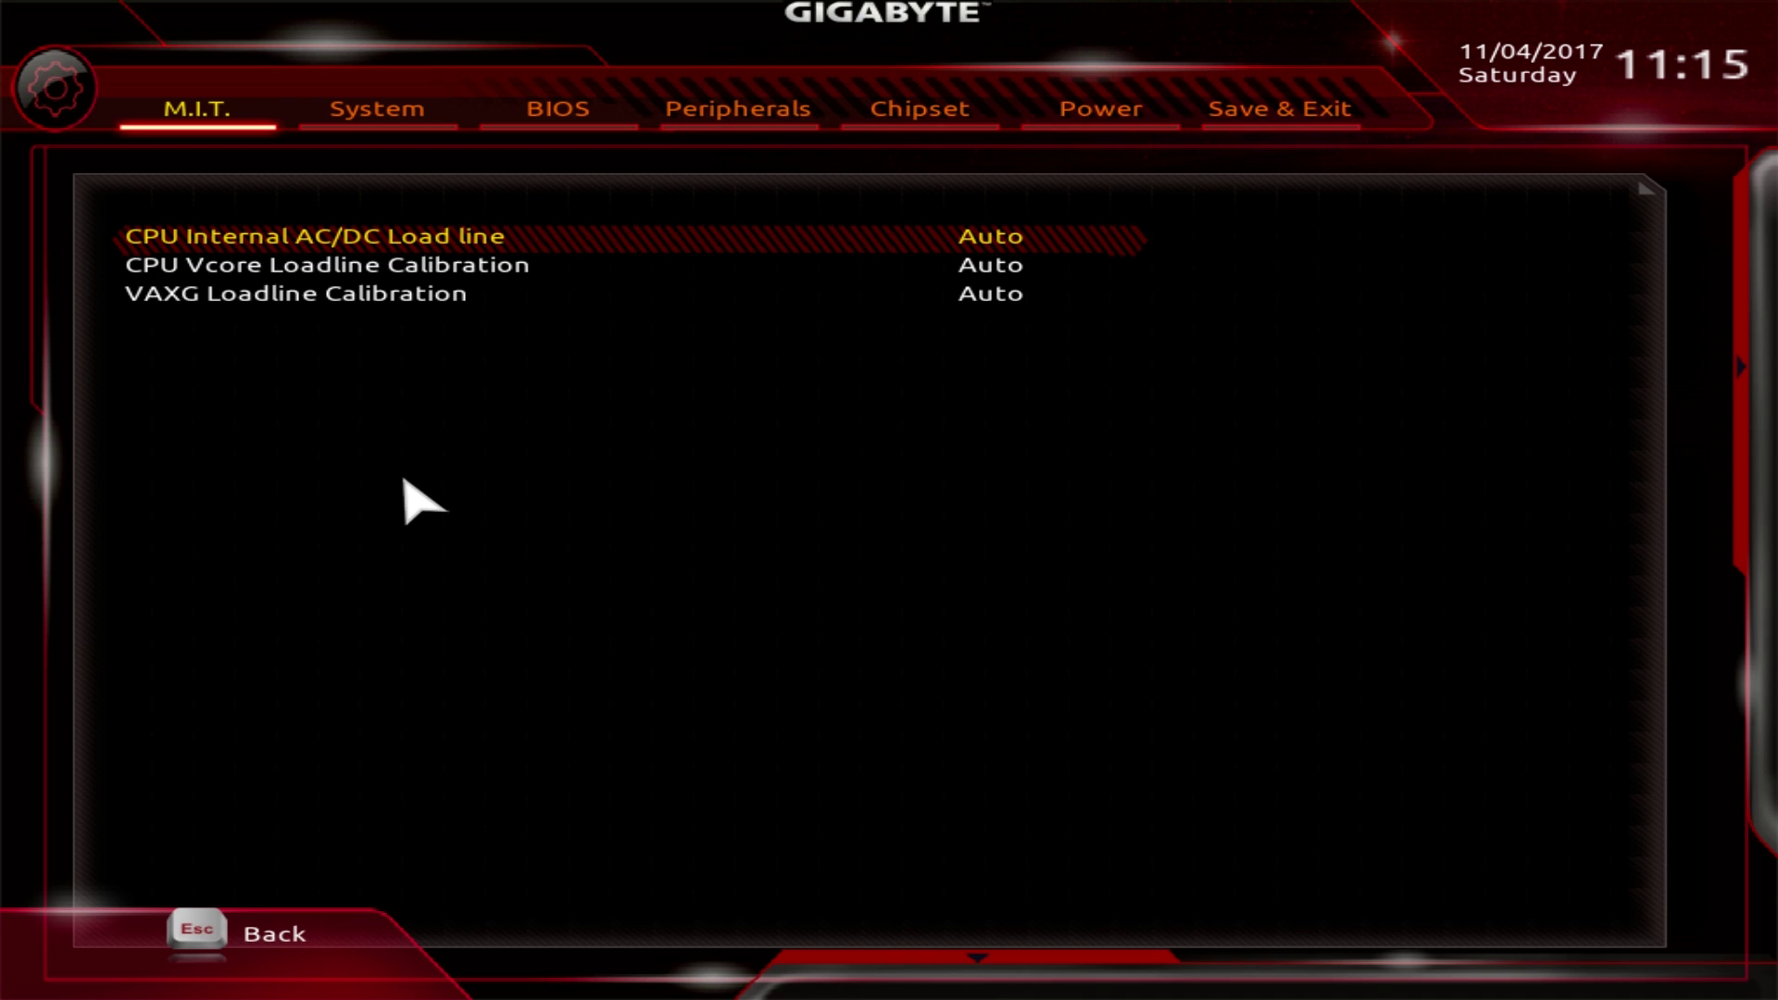
pyautogui.press('Escape')
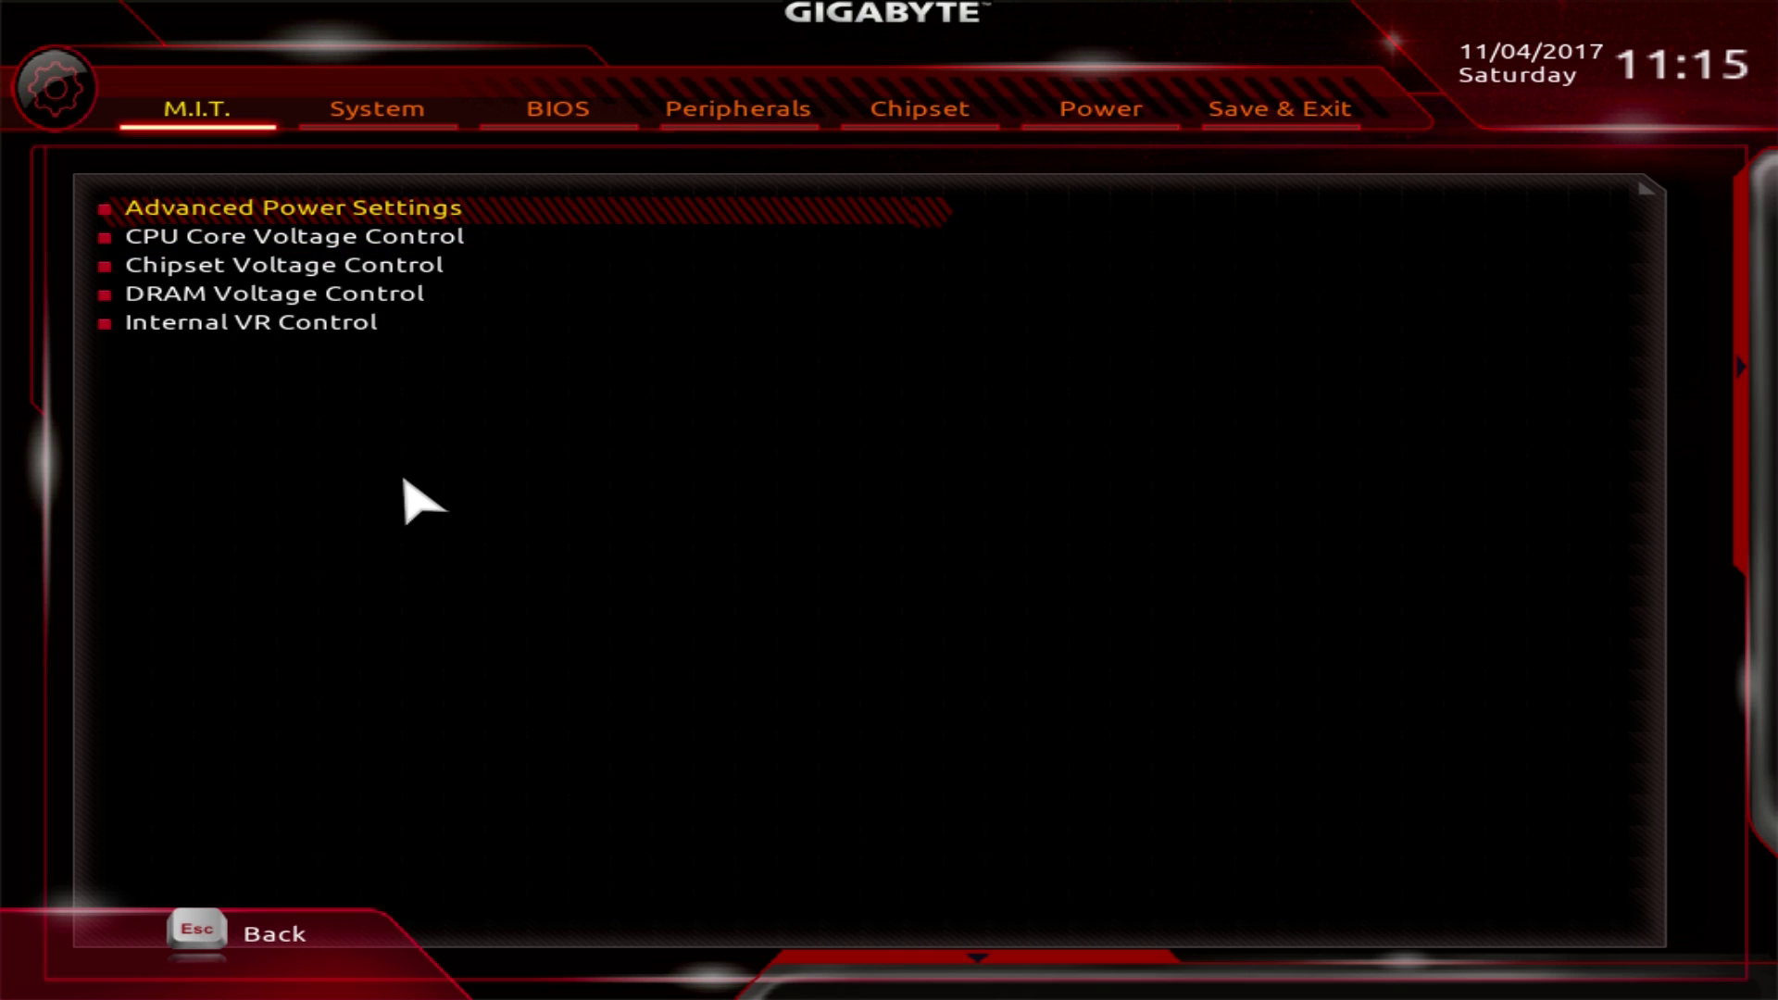
pyautogui.press('Down')
pyautogui.press('Return')
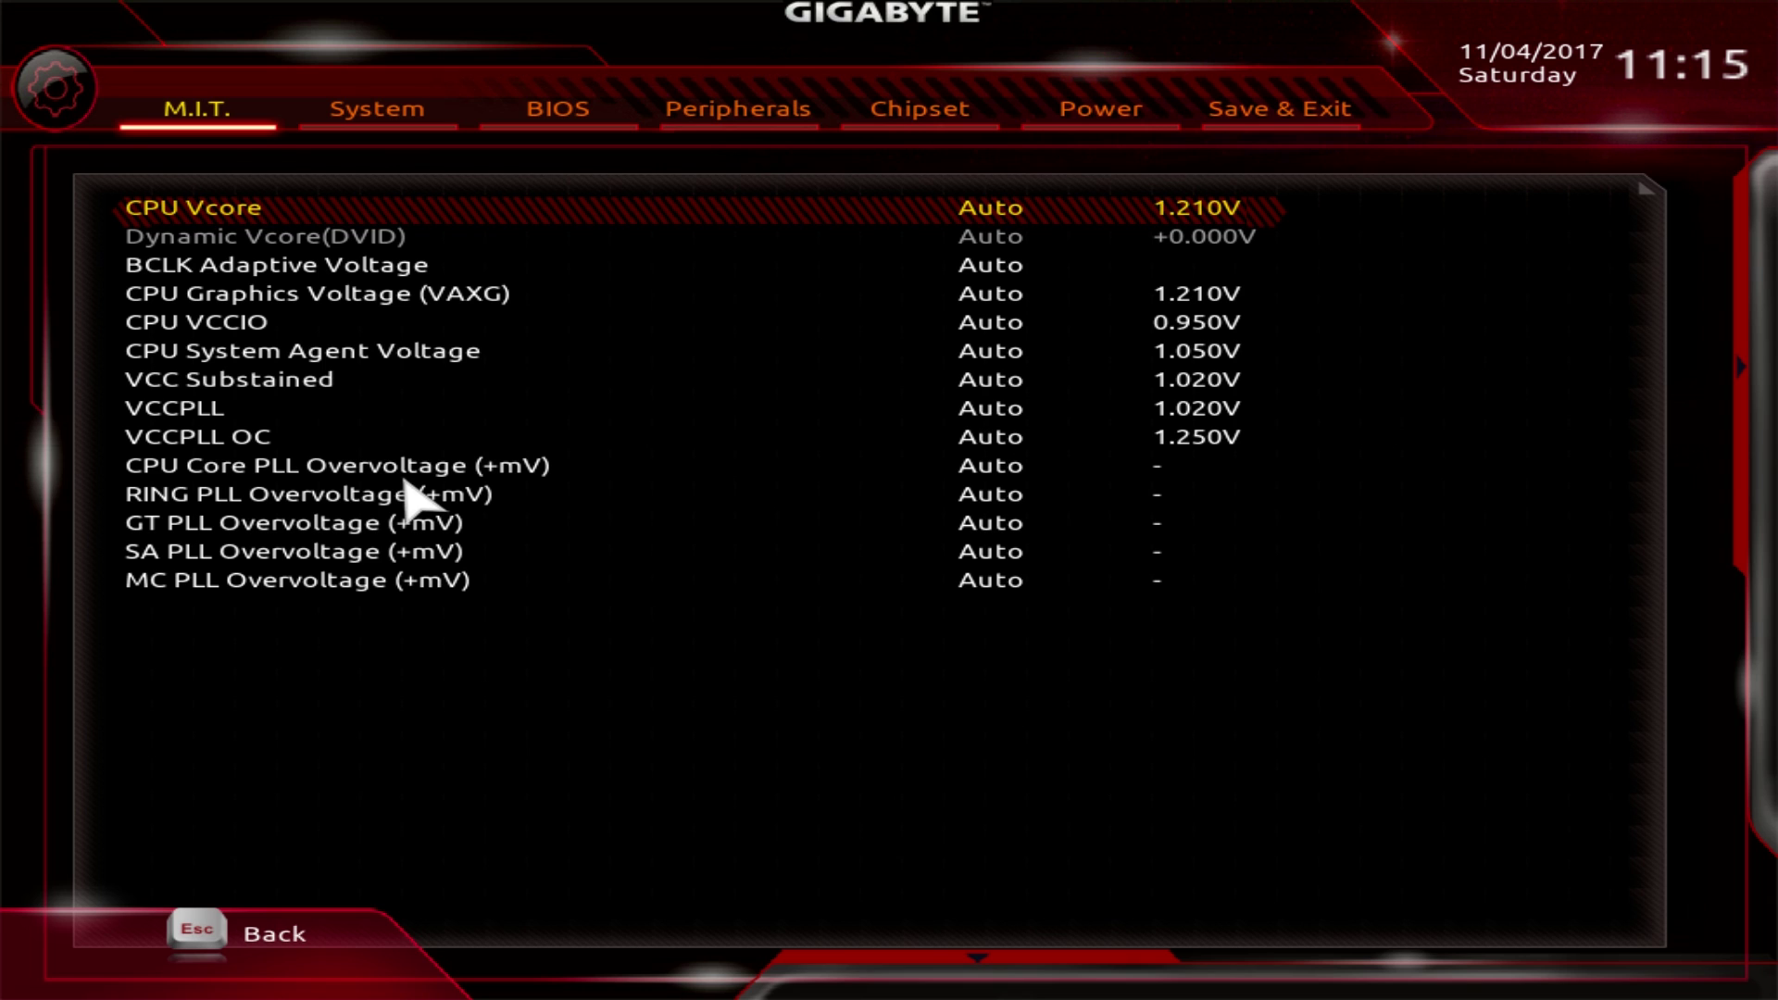
pyautogui.press('Escape')
# - View the Chipset Voltage, DRAM Voltage and Internal VR Control pages in turn
pyautogui.press('Down')
pyautogui.press('Return')
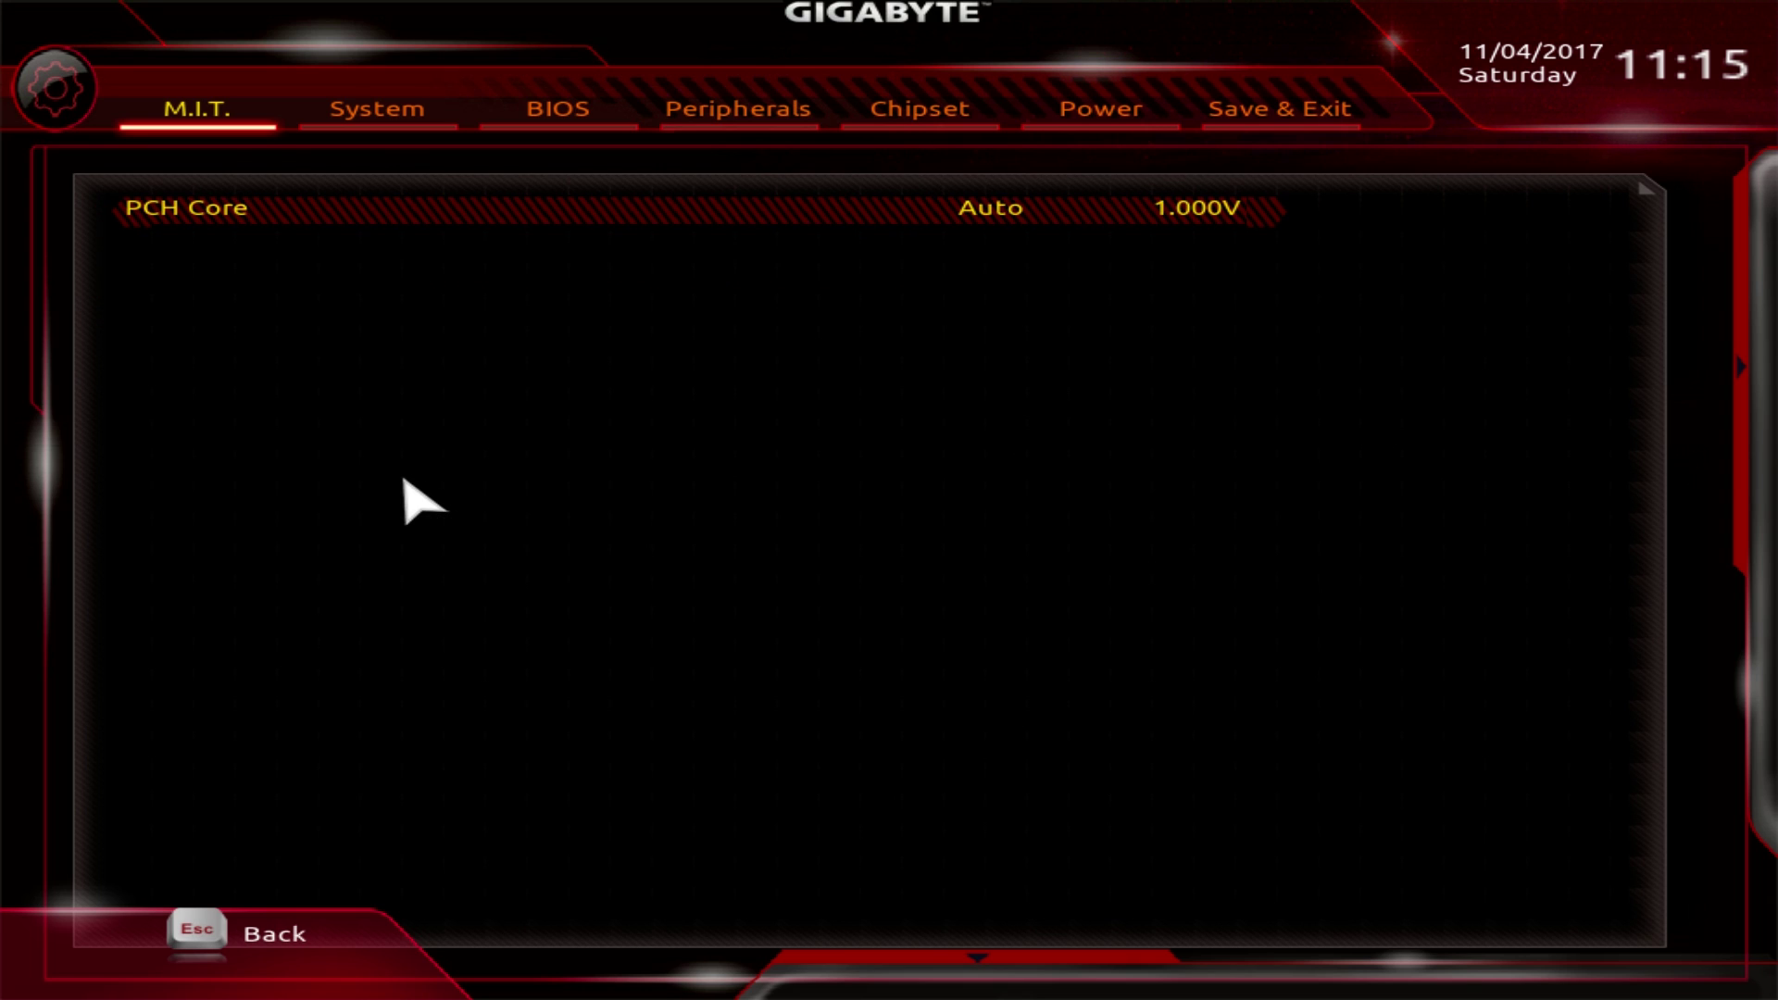
pyautogui.press('Escape')
pyautogui.press('Down')
pyautogui.press('Return')
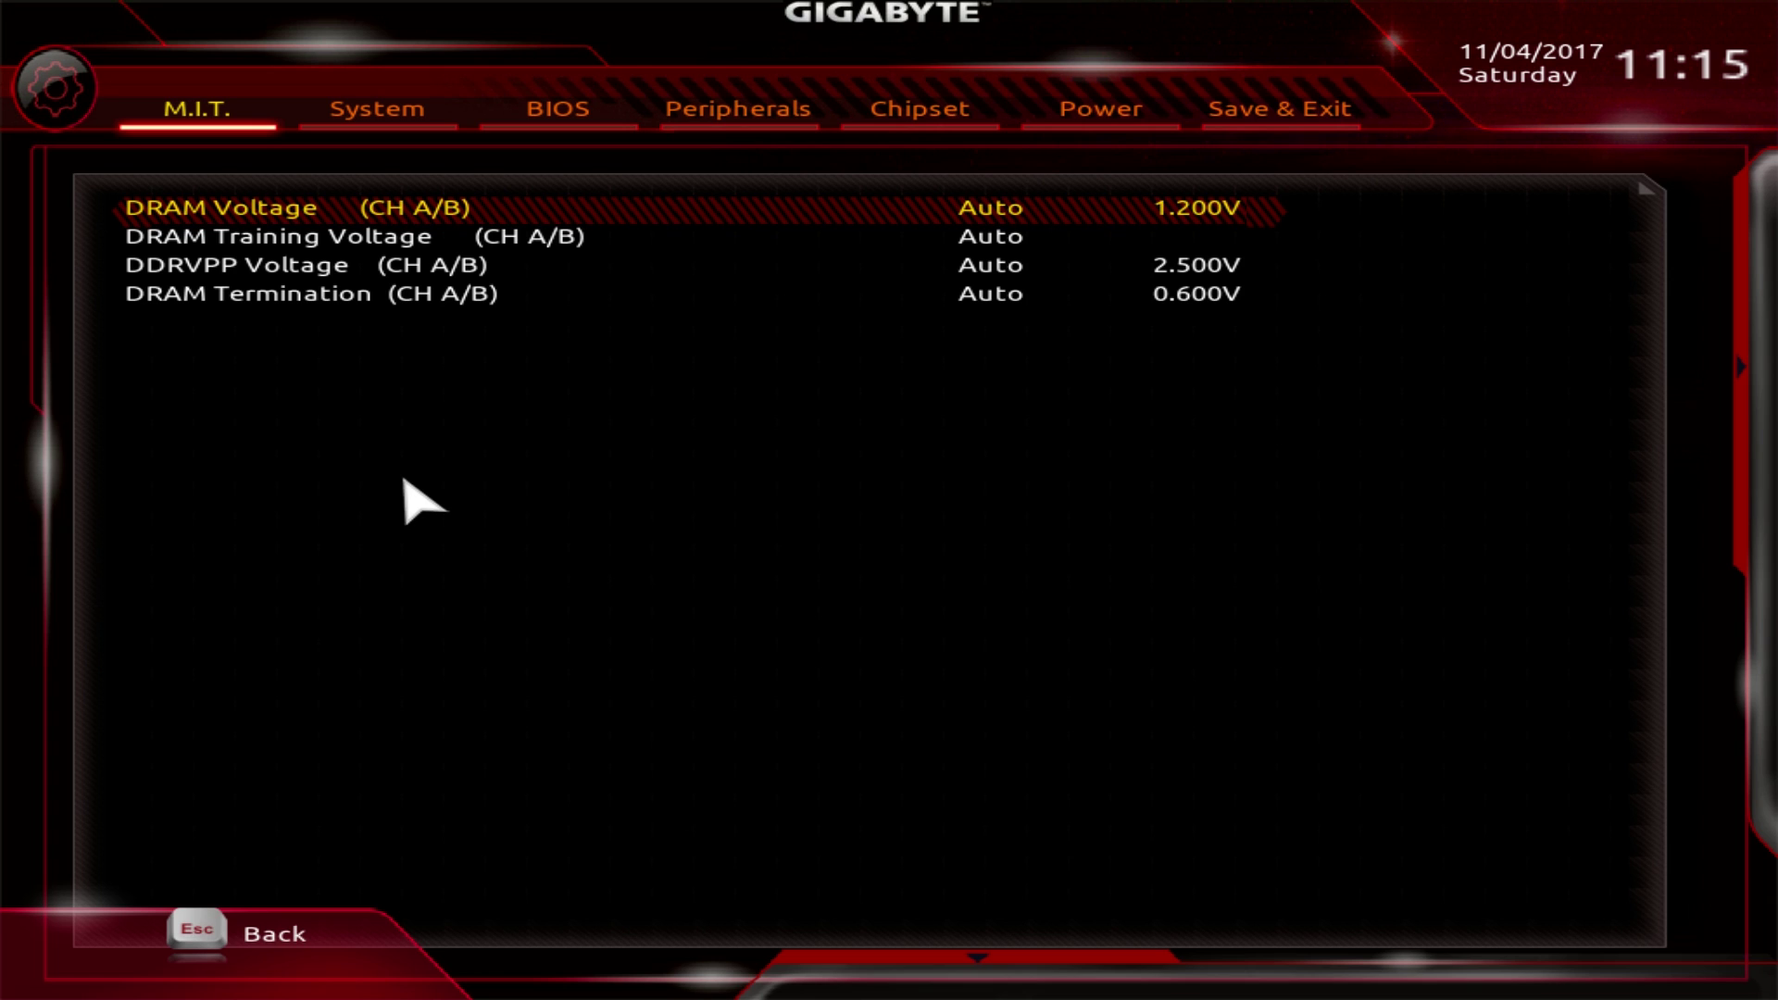
pyautogui.press('Escape')
pyautogui.press('Down')
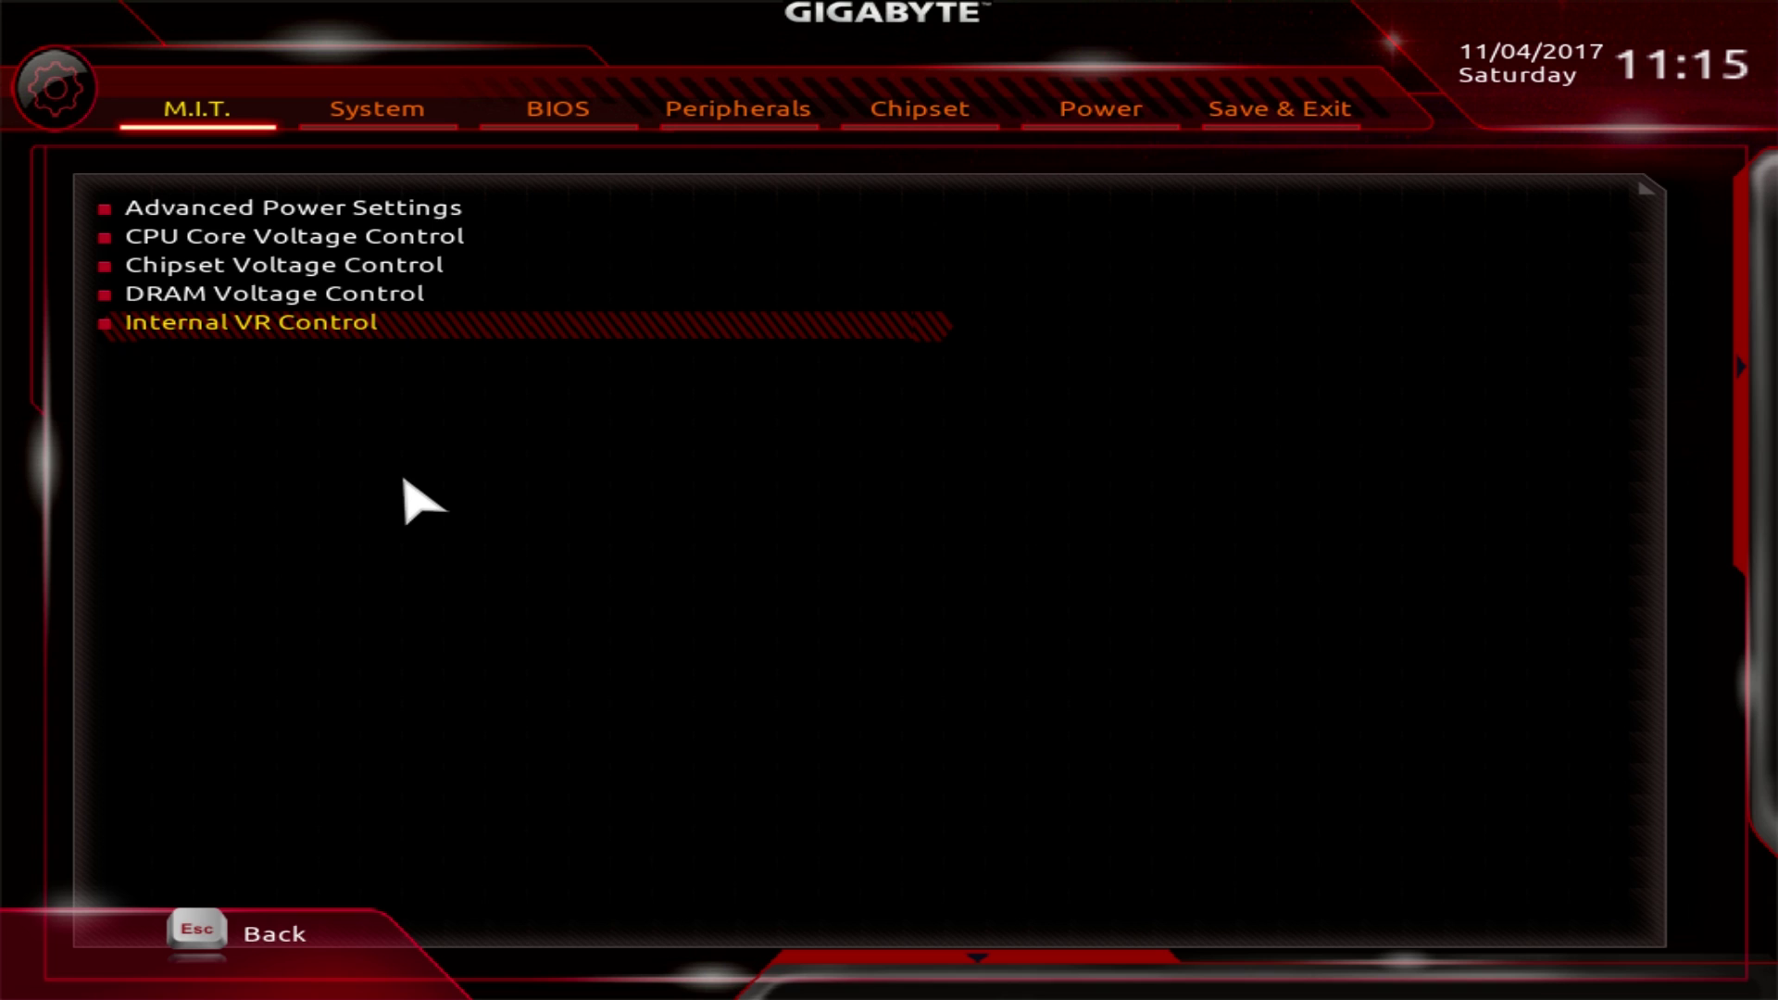
pyautogui.press('Return')
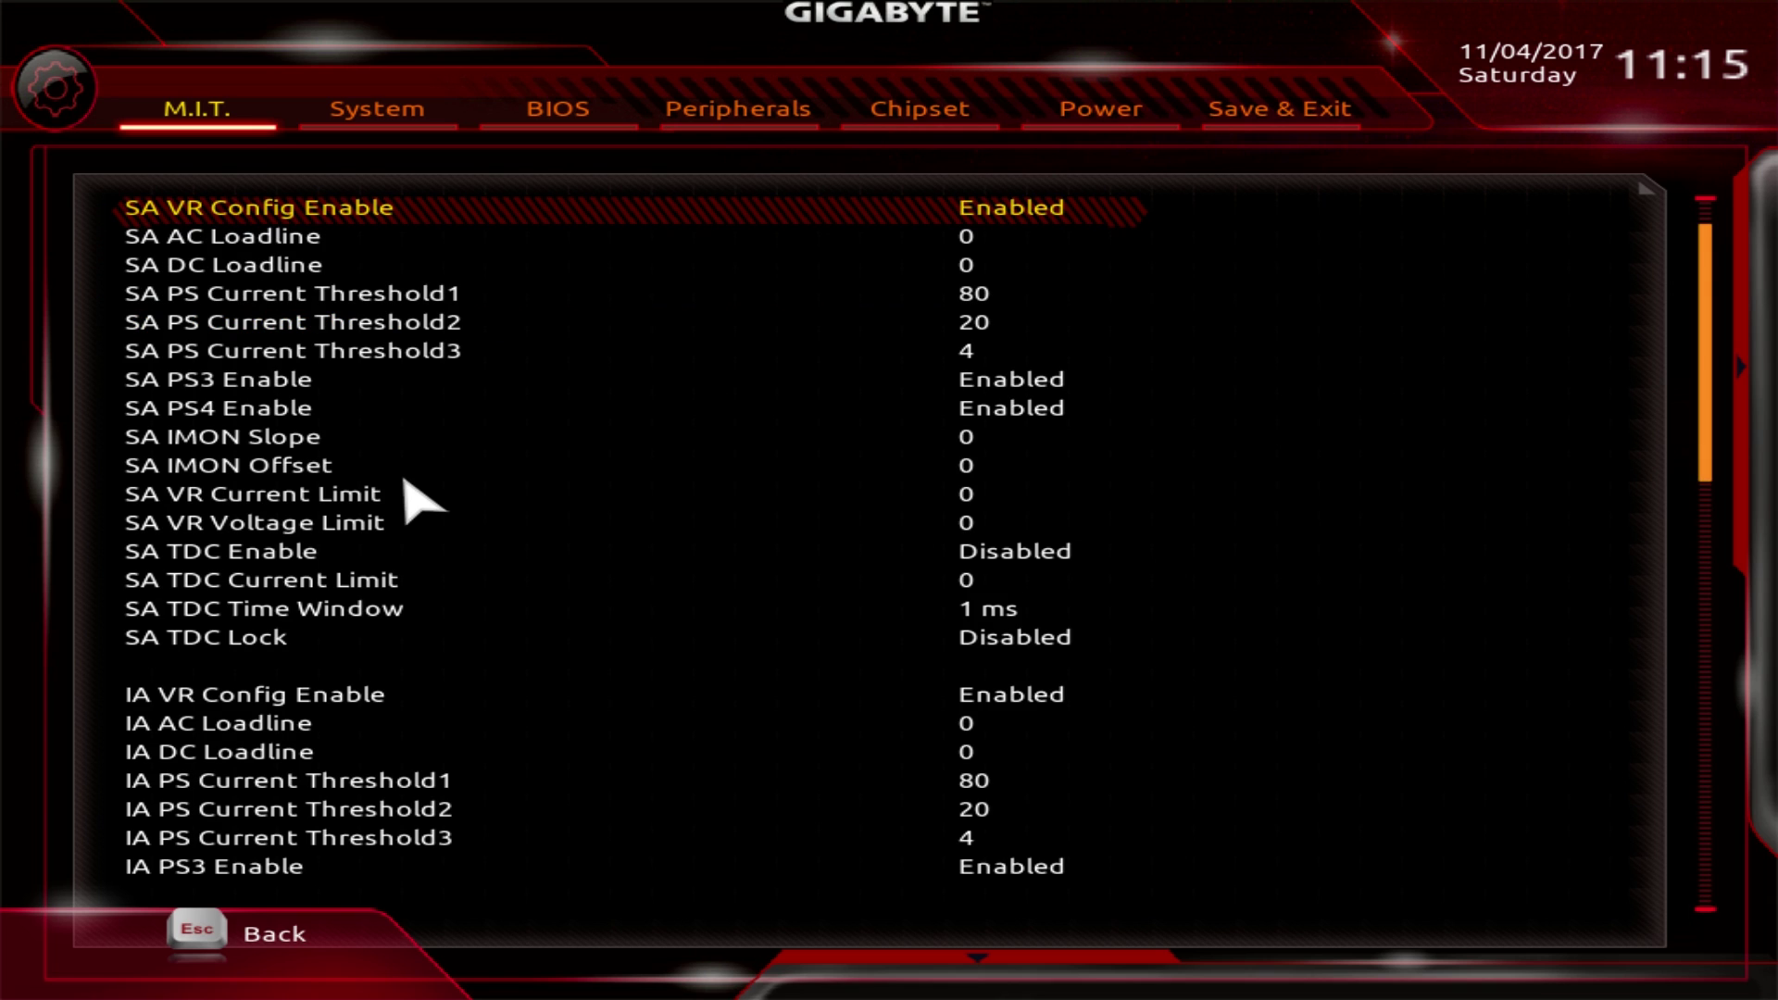
pyautogui.press('Escape')
# - Recheck the CPU core and DRAM voltage pages, both still on Auto
pyautogui.press('Up')
pyautogui.press('Up')
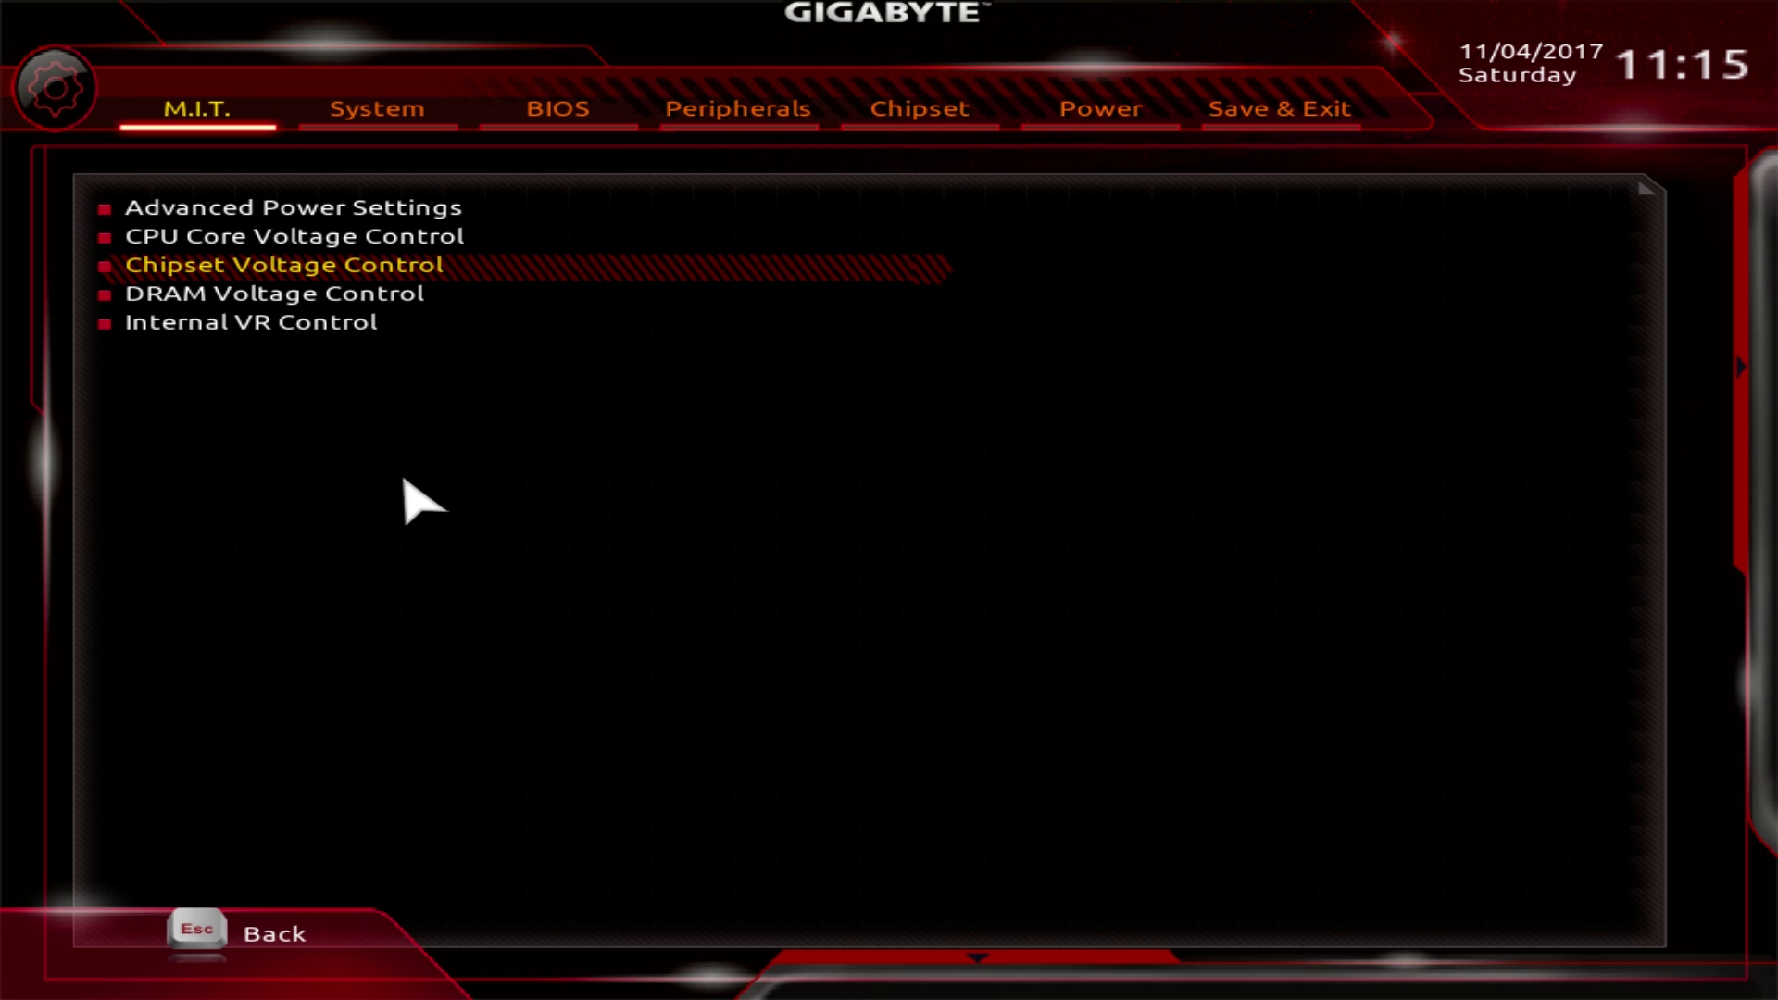
pyautogui.press('Up')
pyautogui.press('Up')
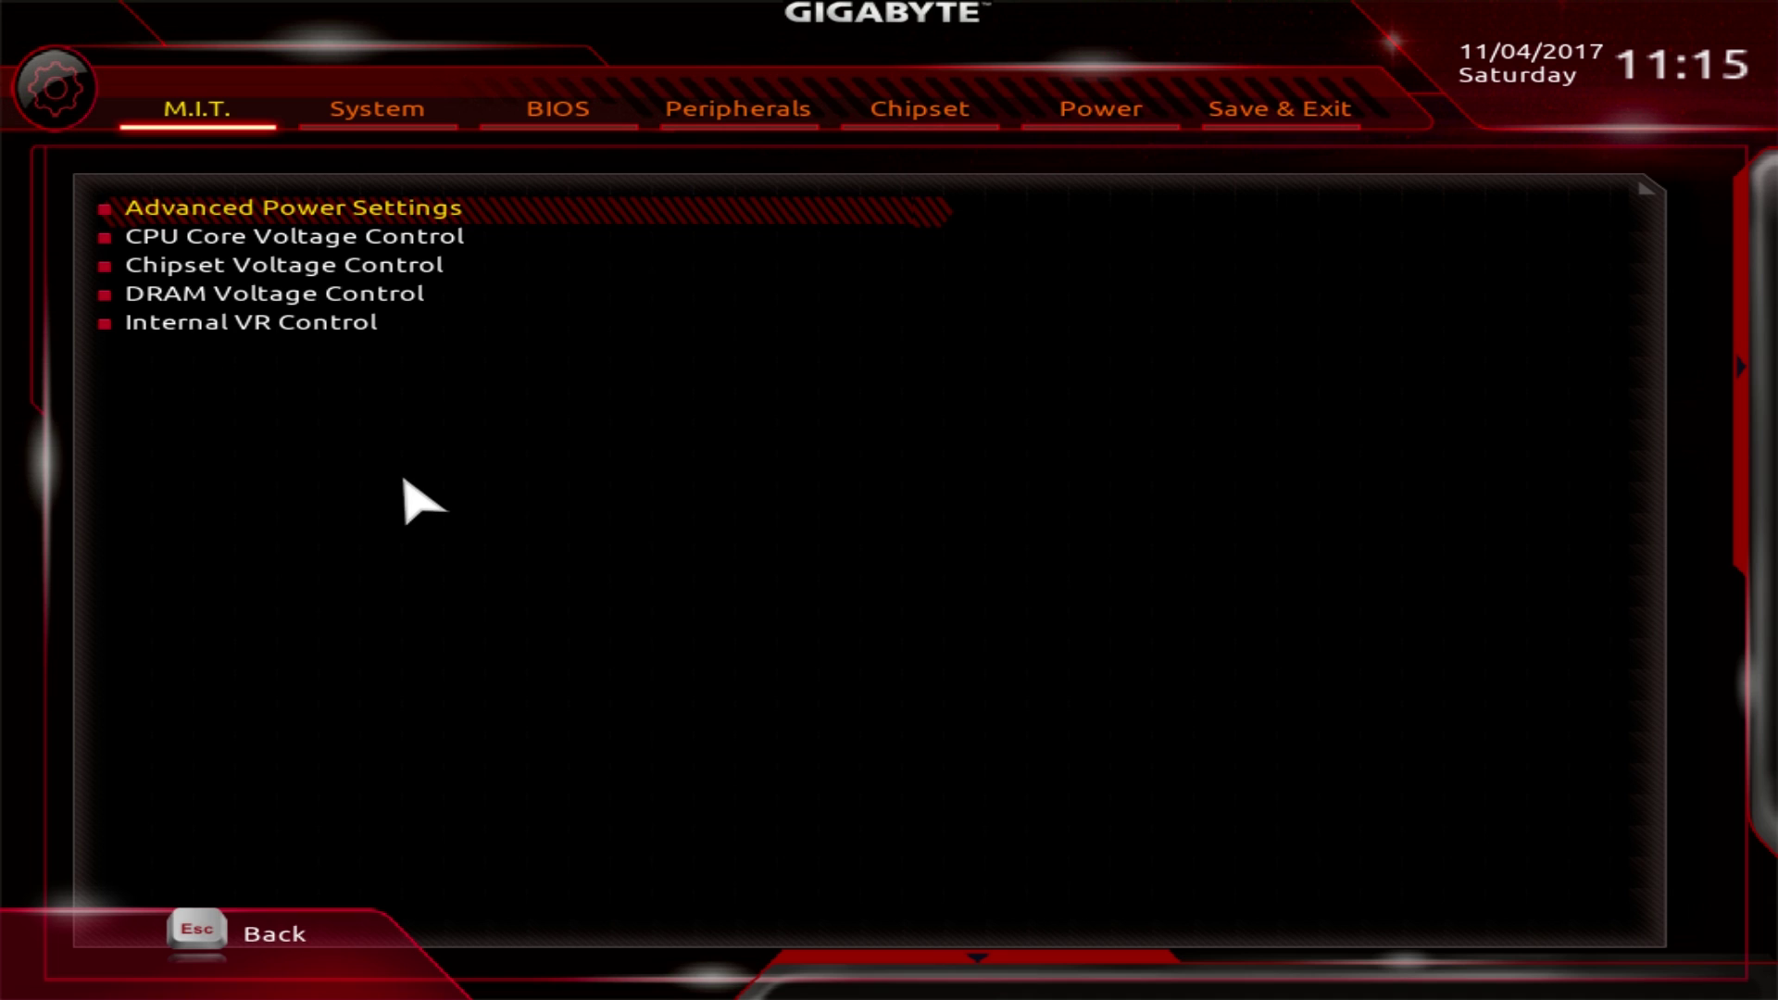
pyautogui.press('Down')
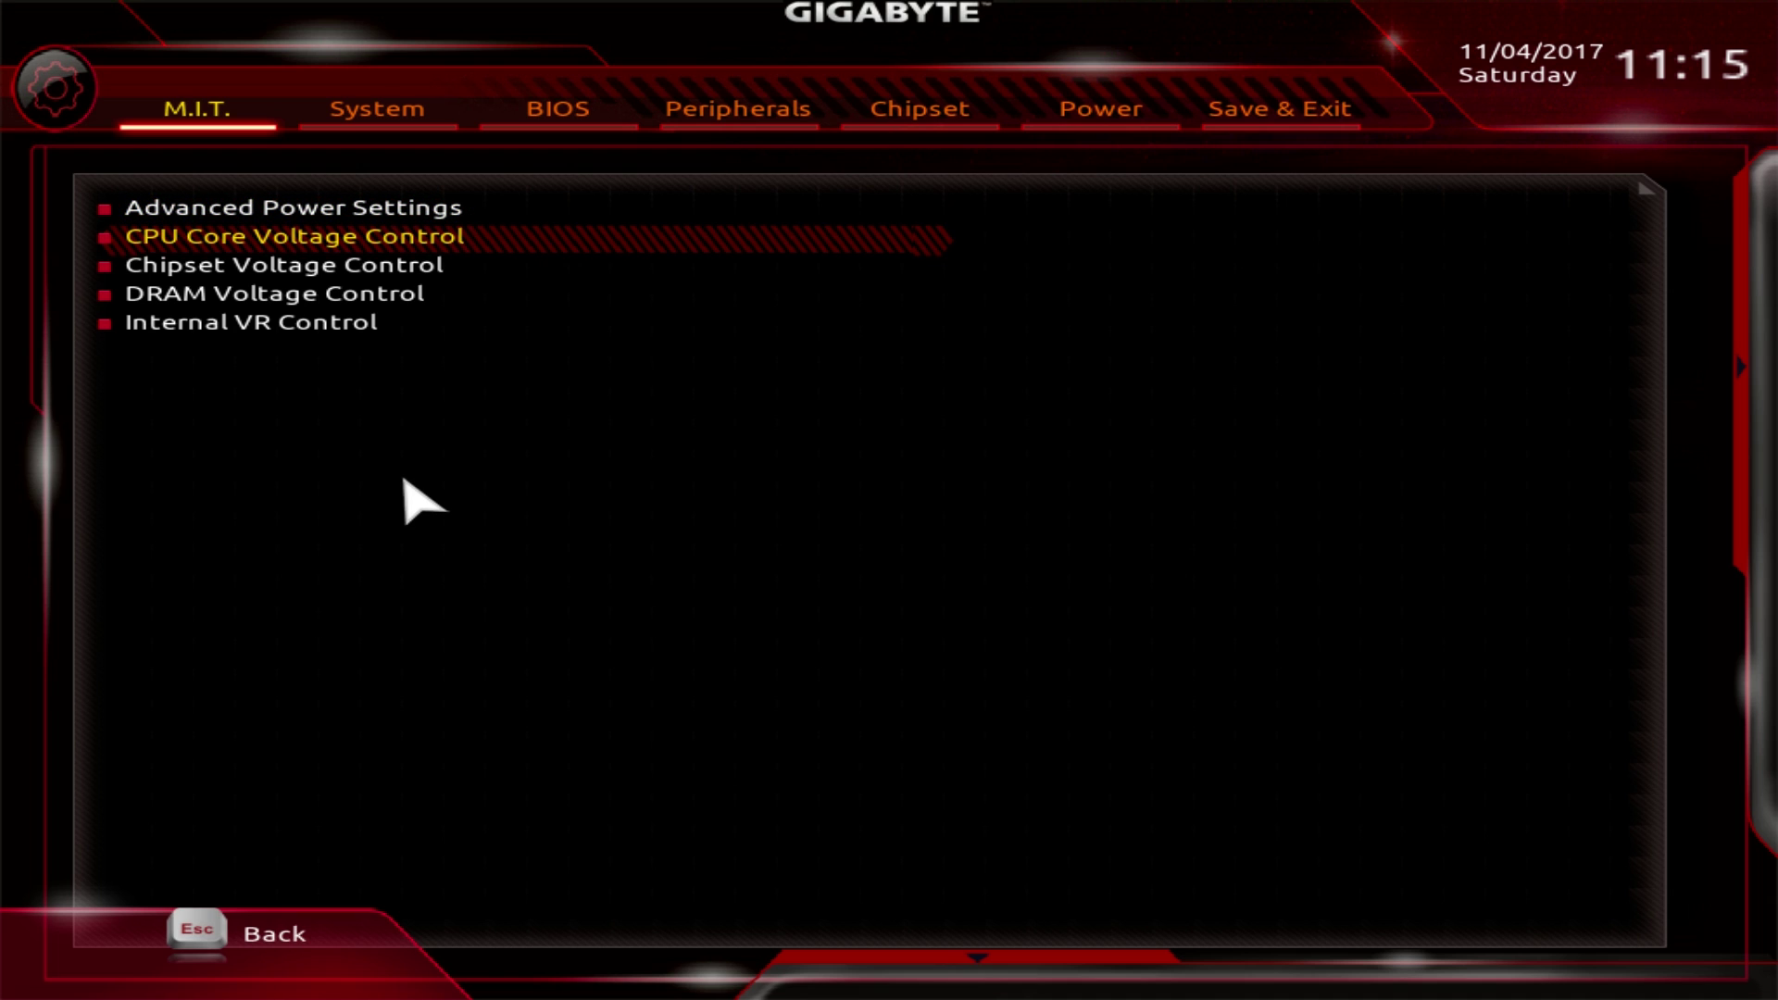
pyautogui.press('Return')
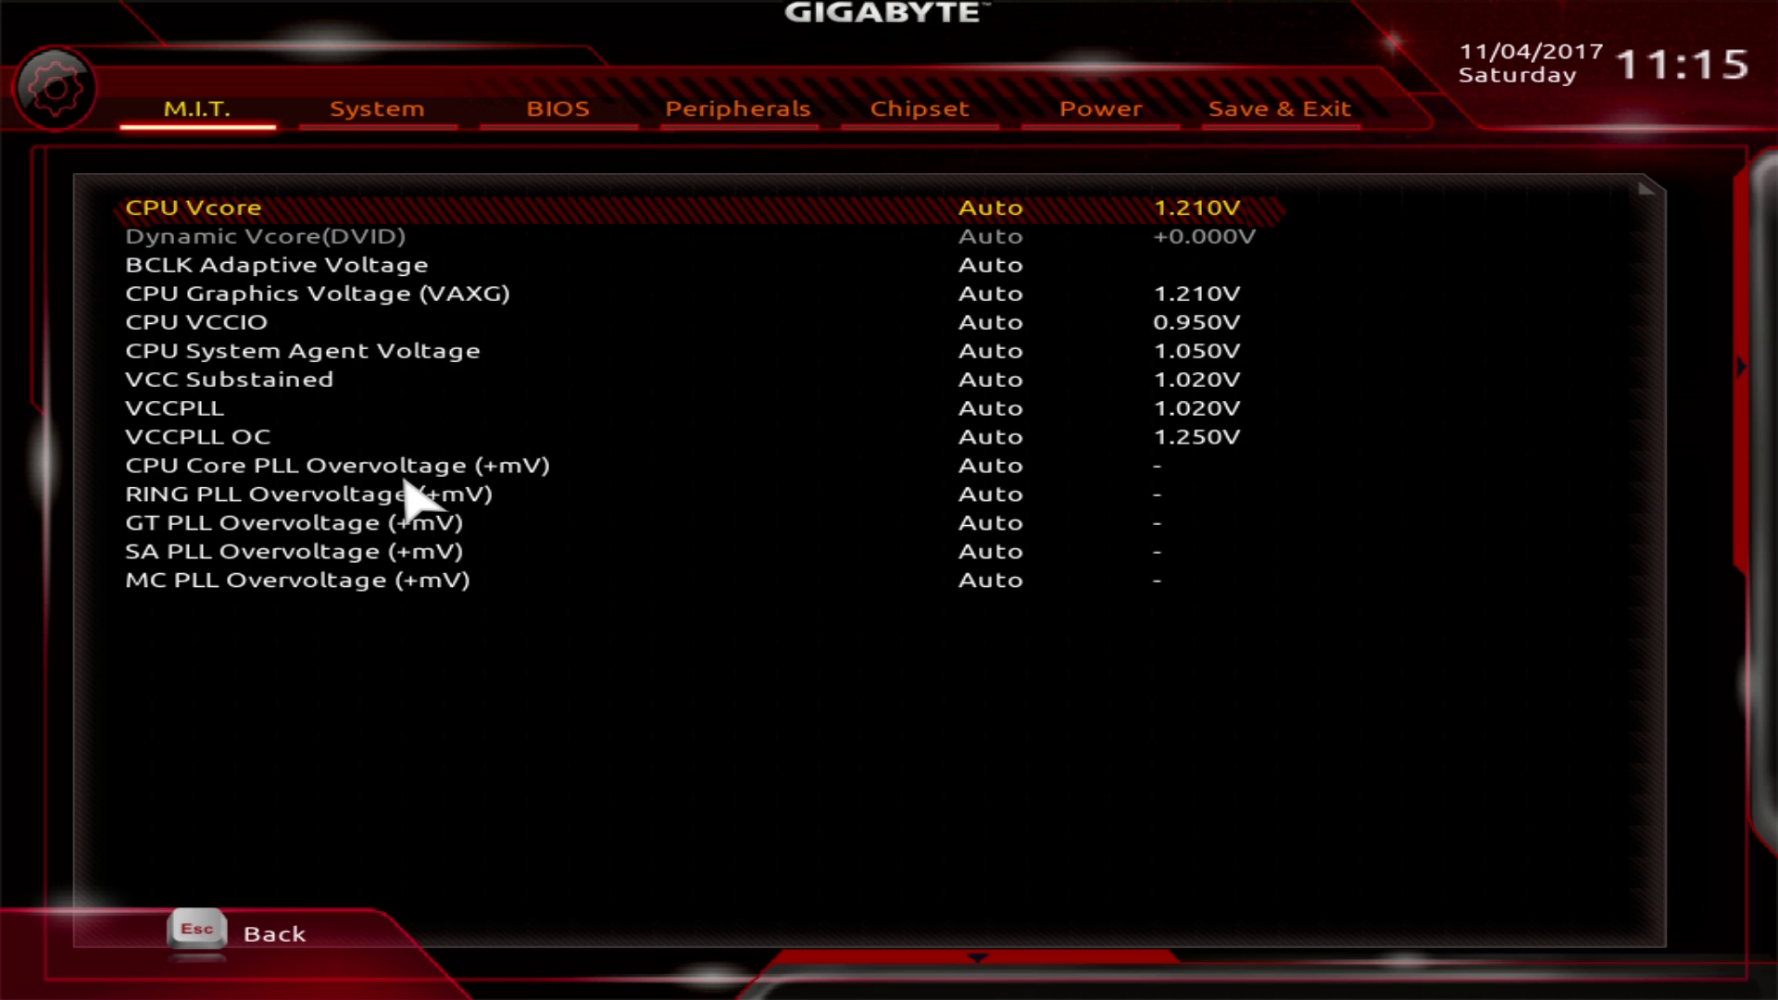
pyautogui.press('Escape')
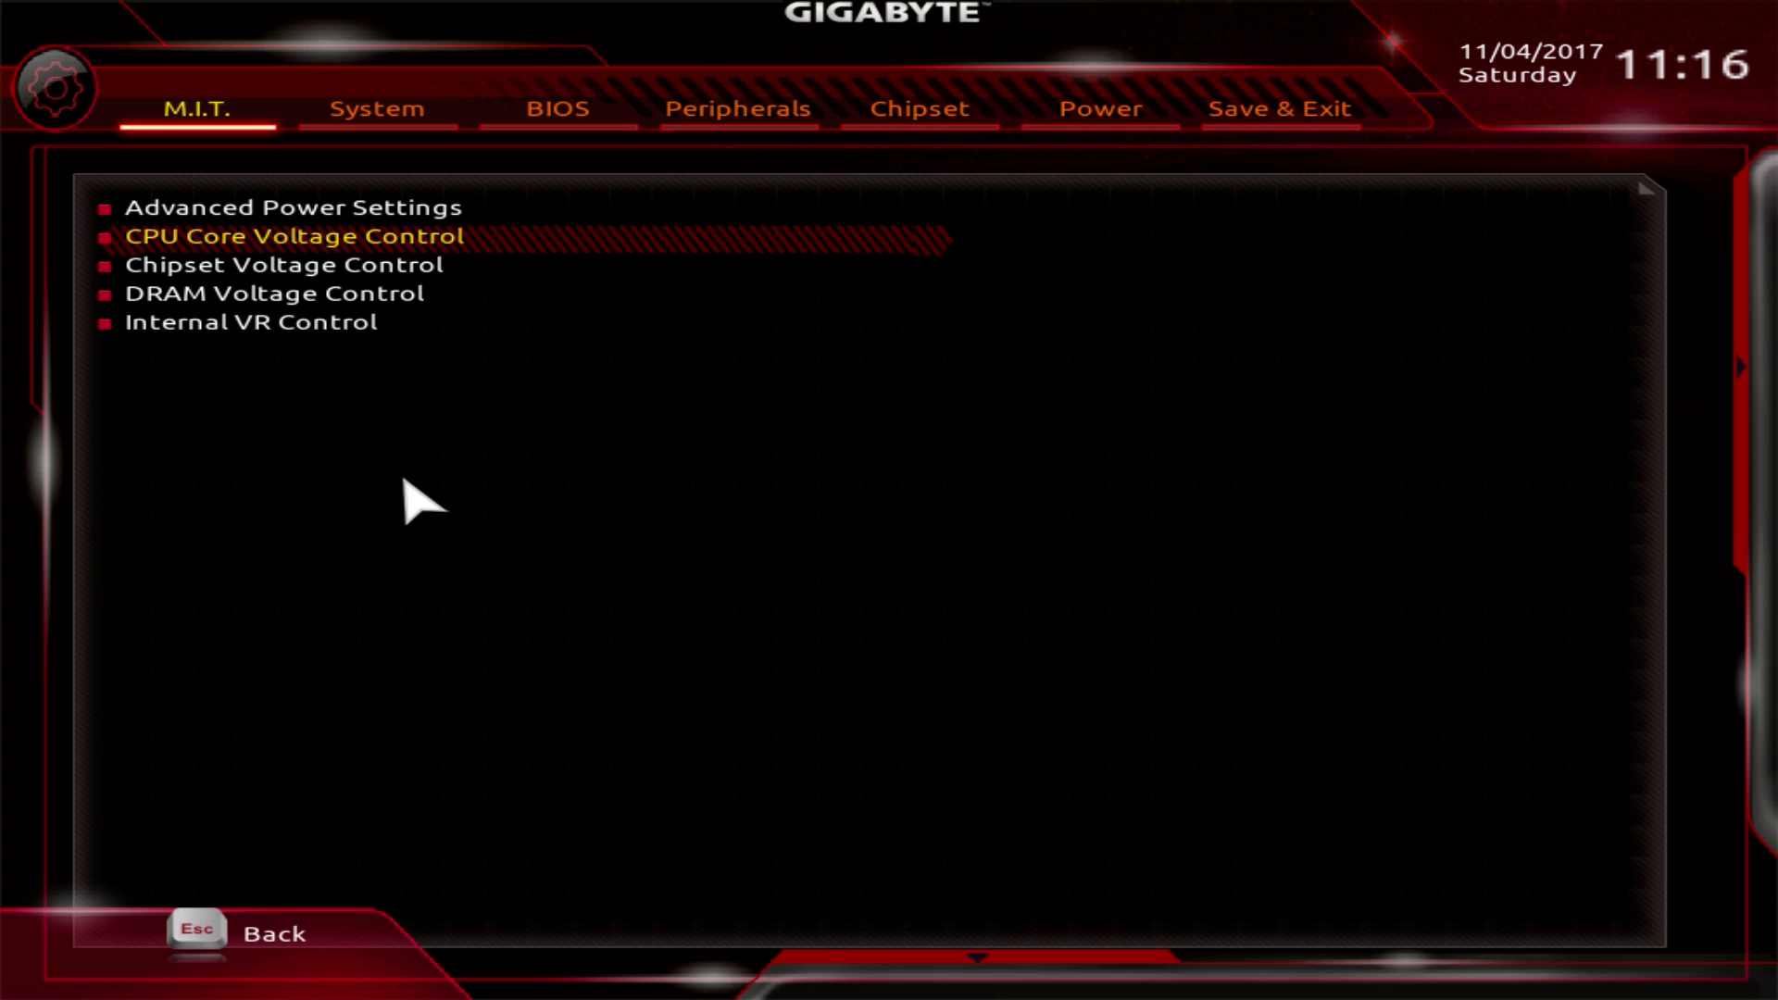
pyautogui.press('Down')
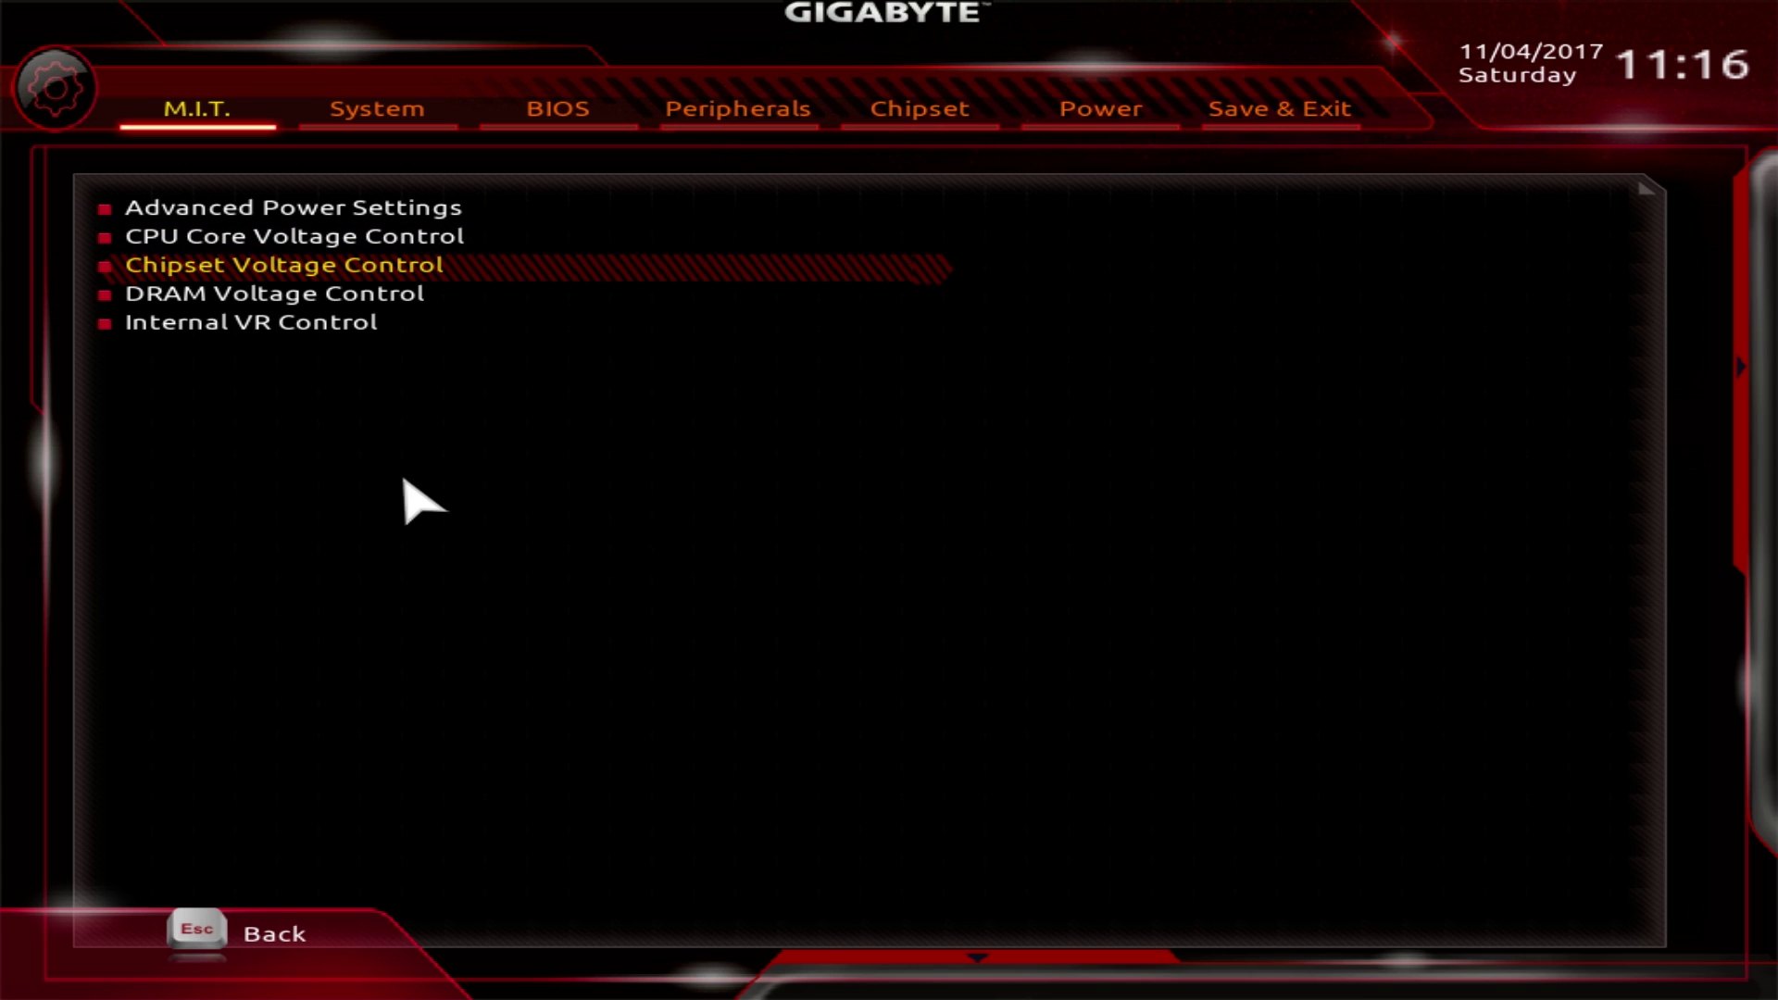
pyautogui.press('Down')
pyautogui.press('Return')
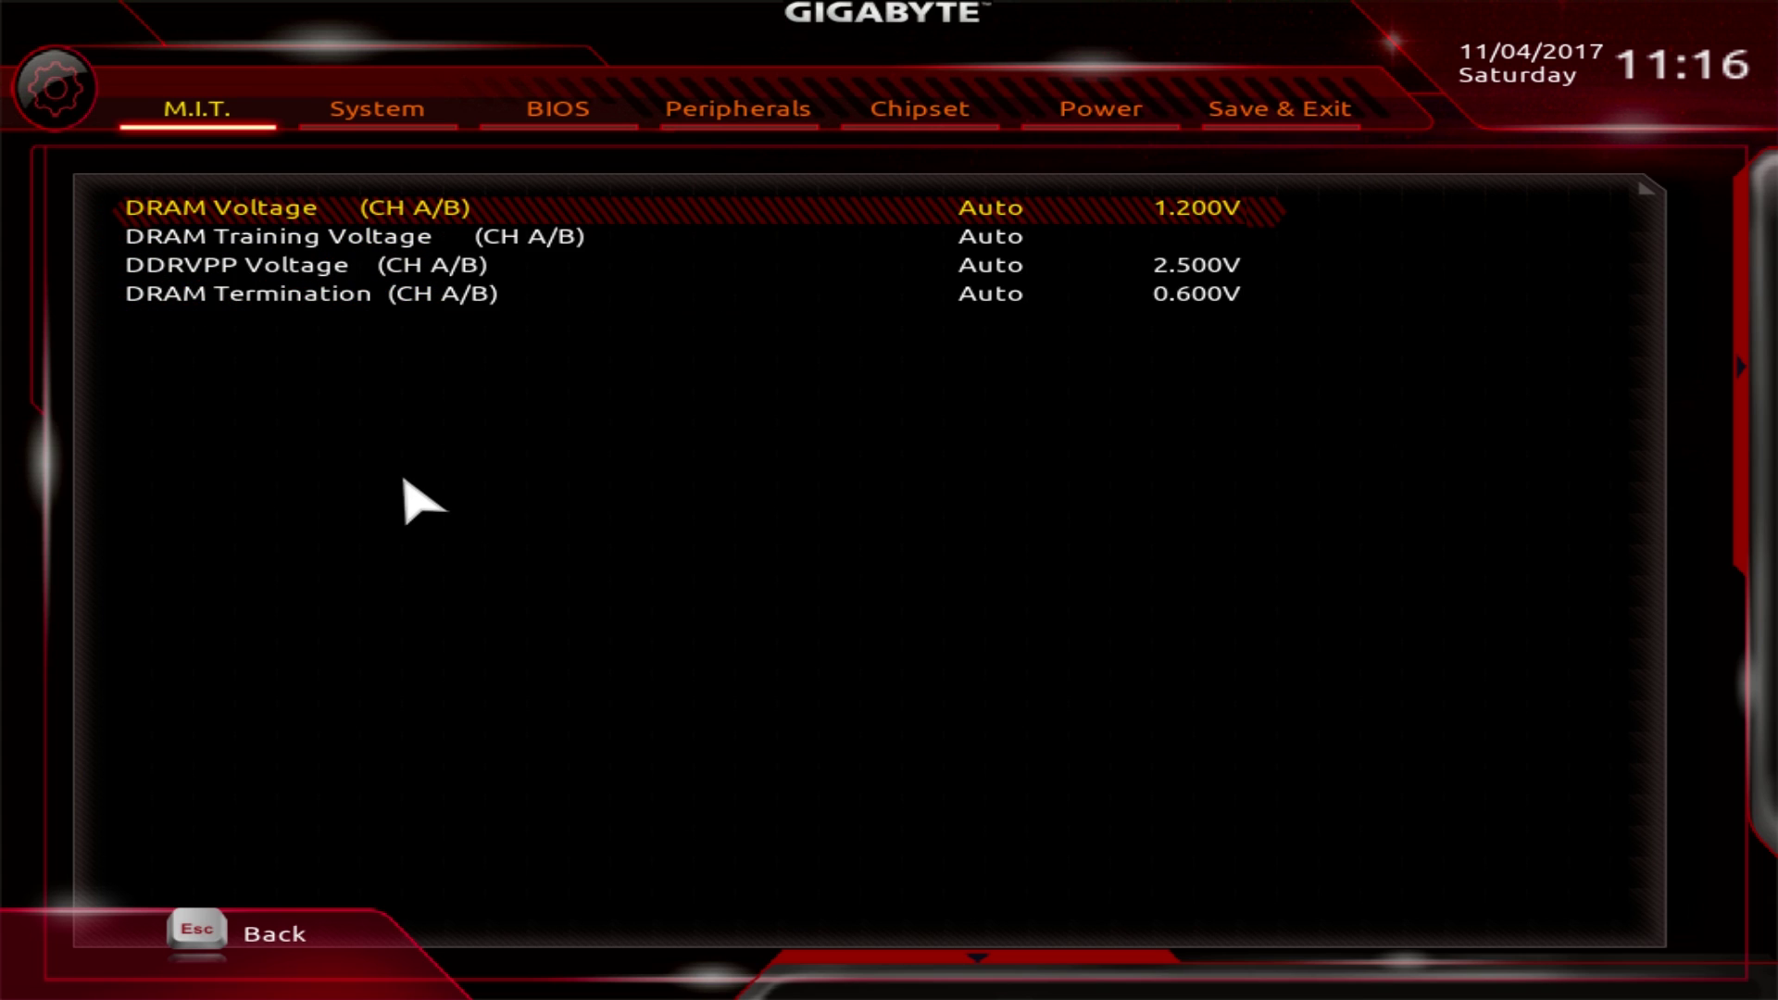
pyautogui.press('Escape')
pyautogui.press('Escape')
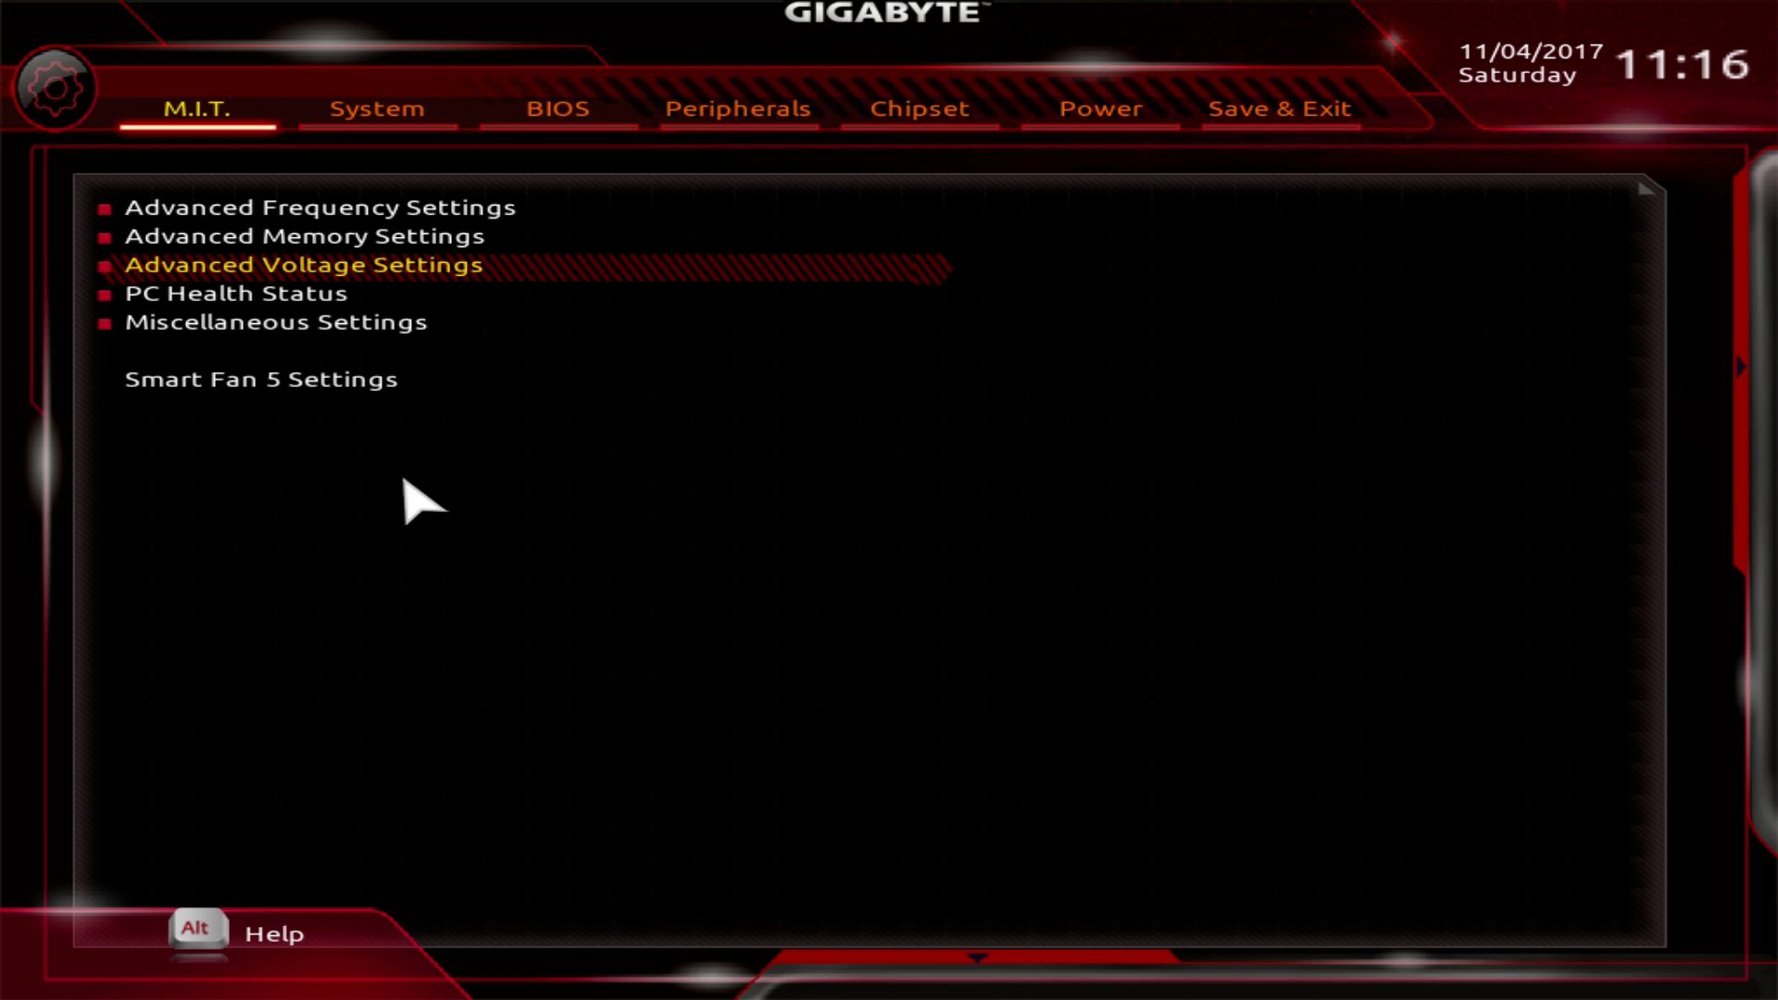
pyautogui.press('Down')
pyautogui.press('Return')
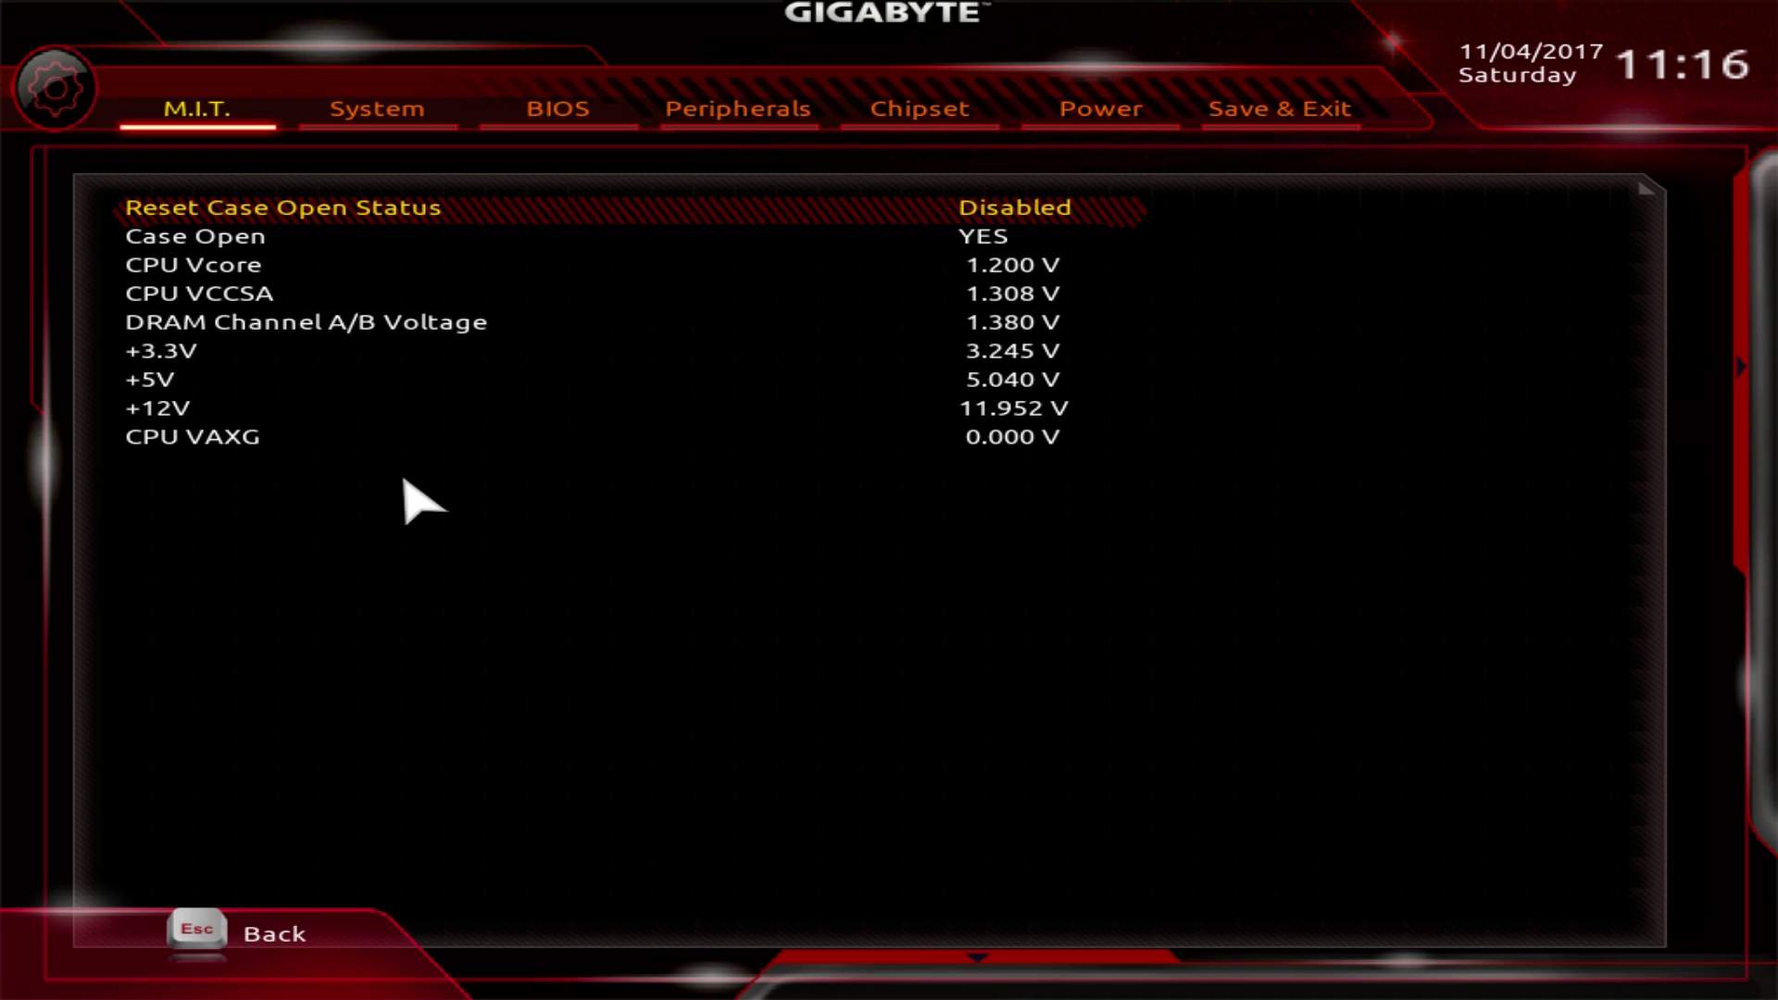
pyautogui.press('Escape')
pyautogui.press('Down')
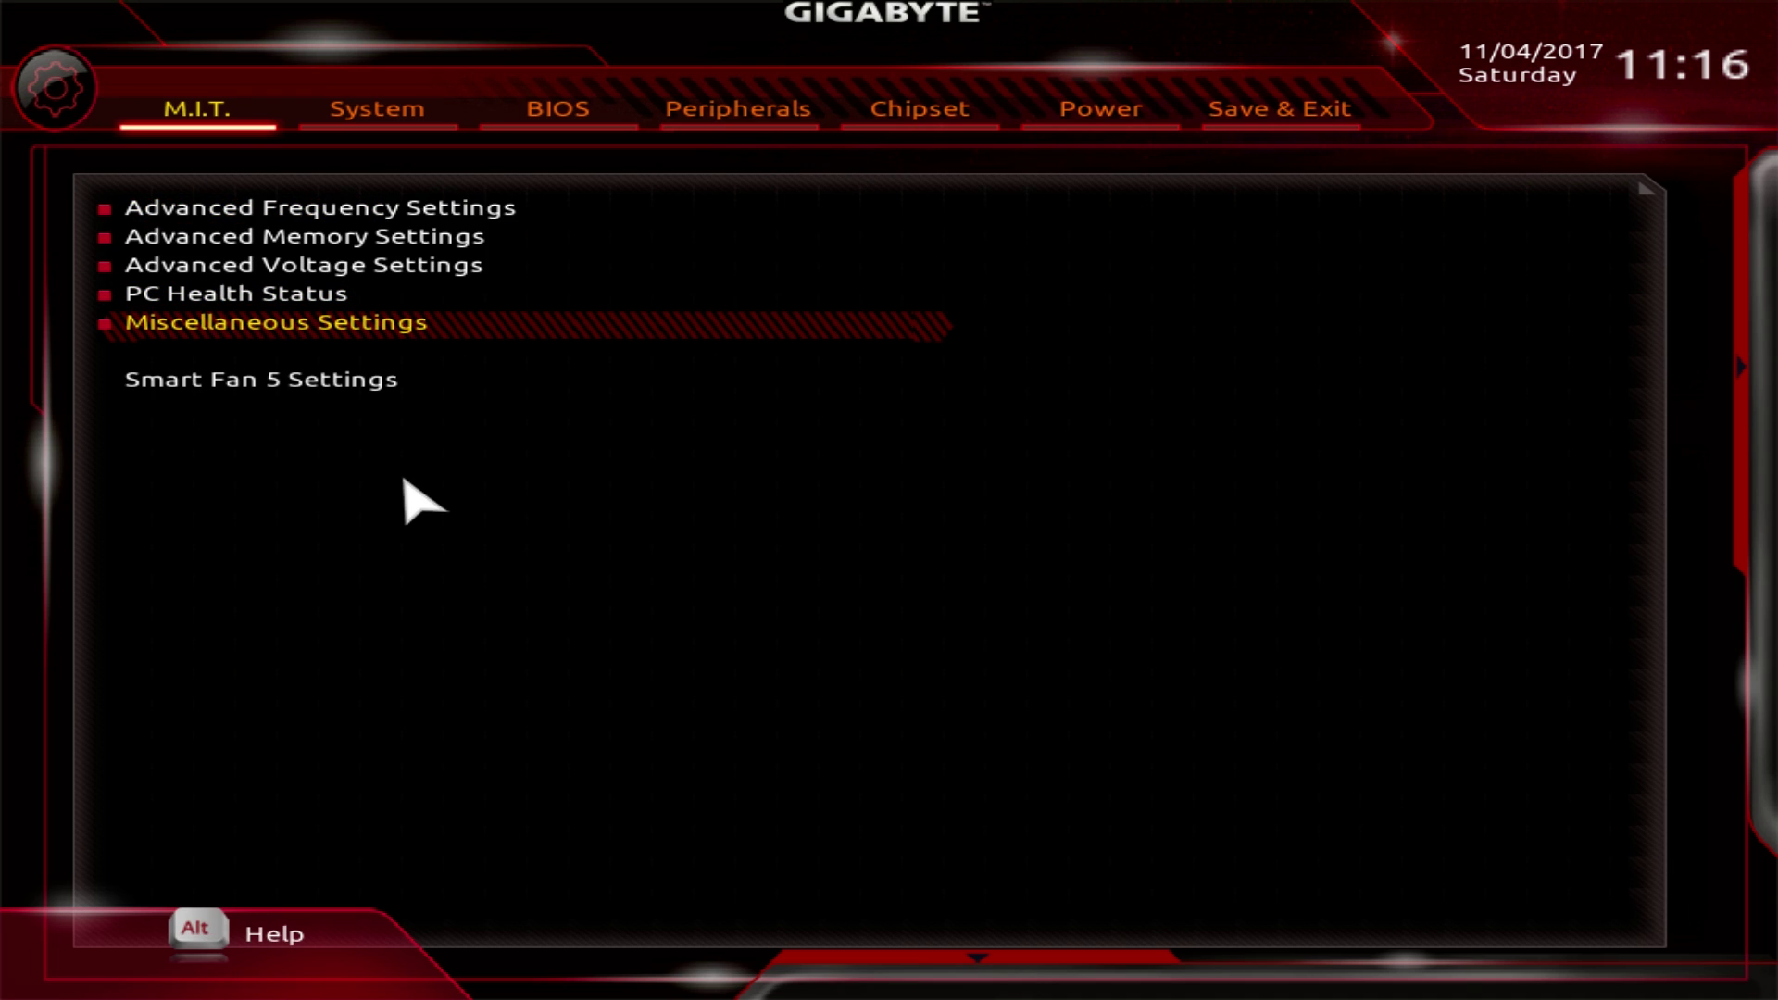
pyautogui.press('Return')
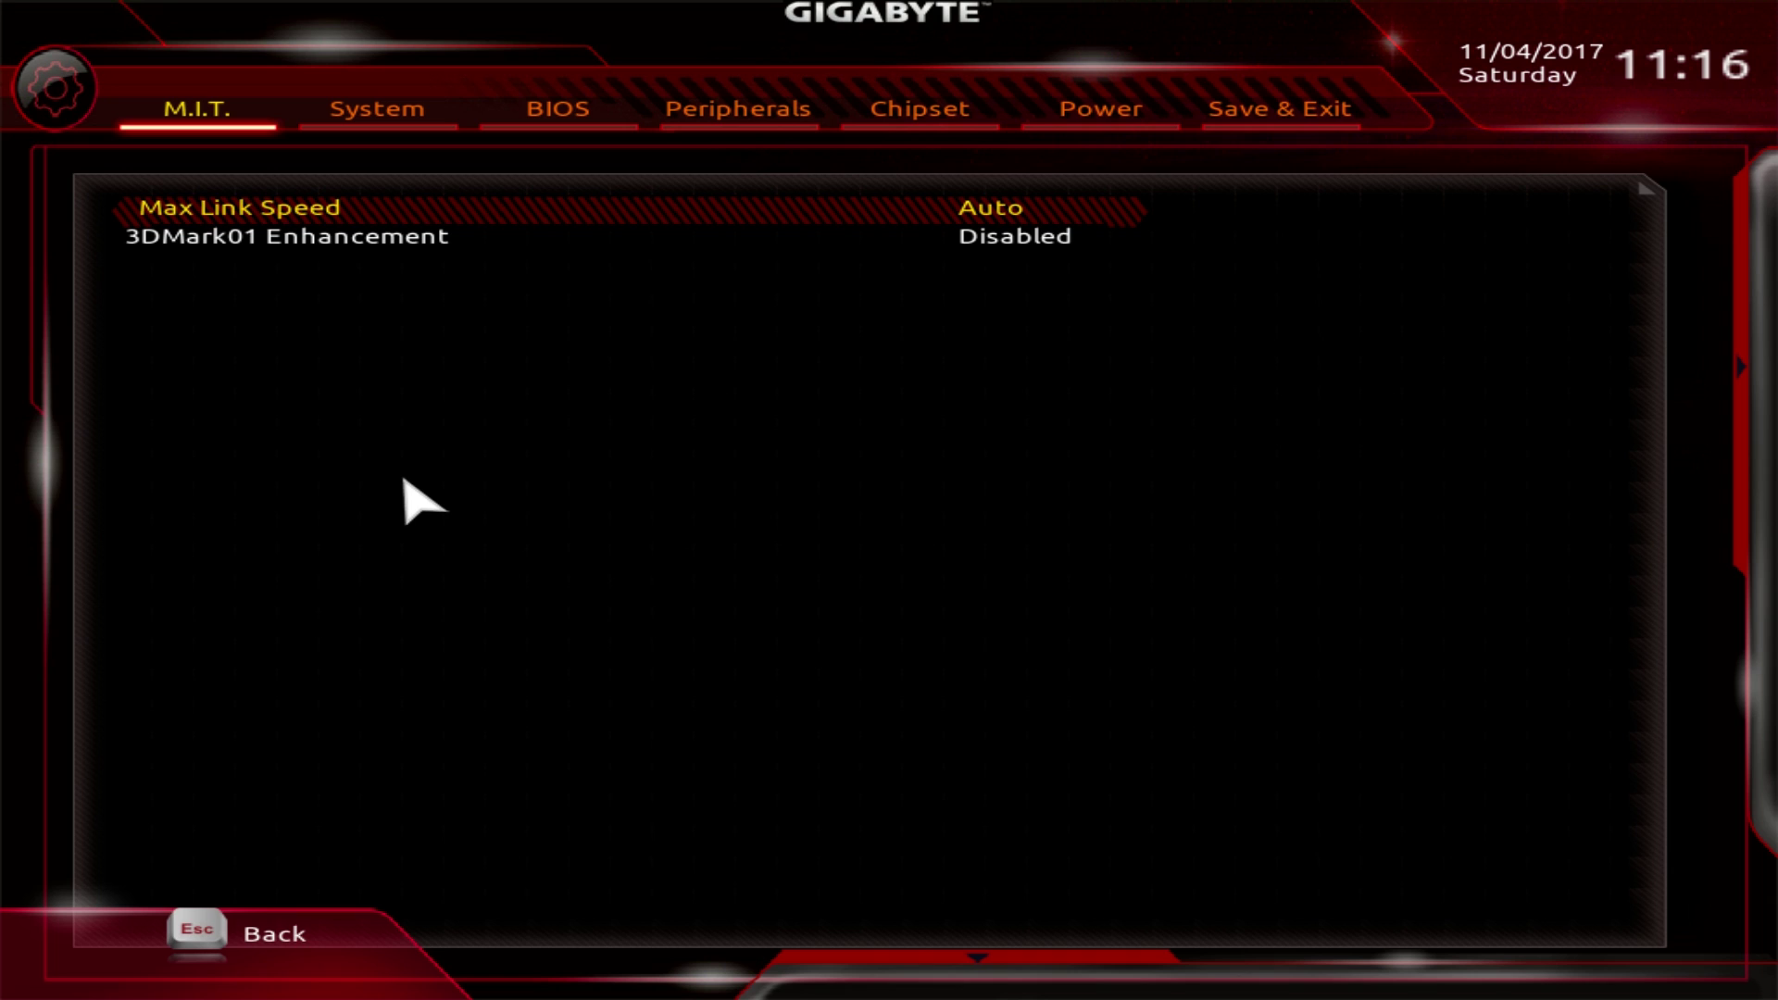
pyautogui.press('Escape')
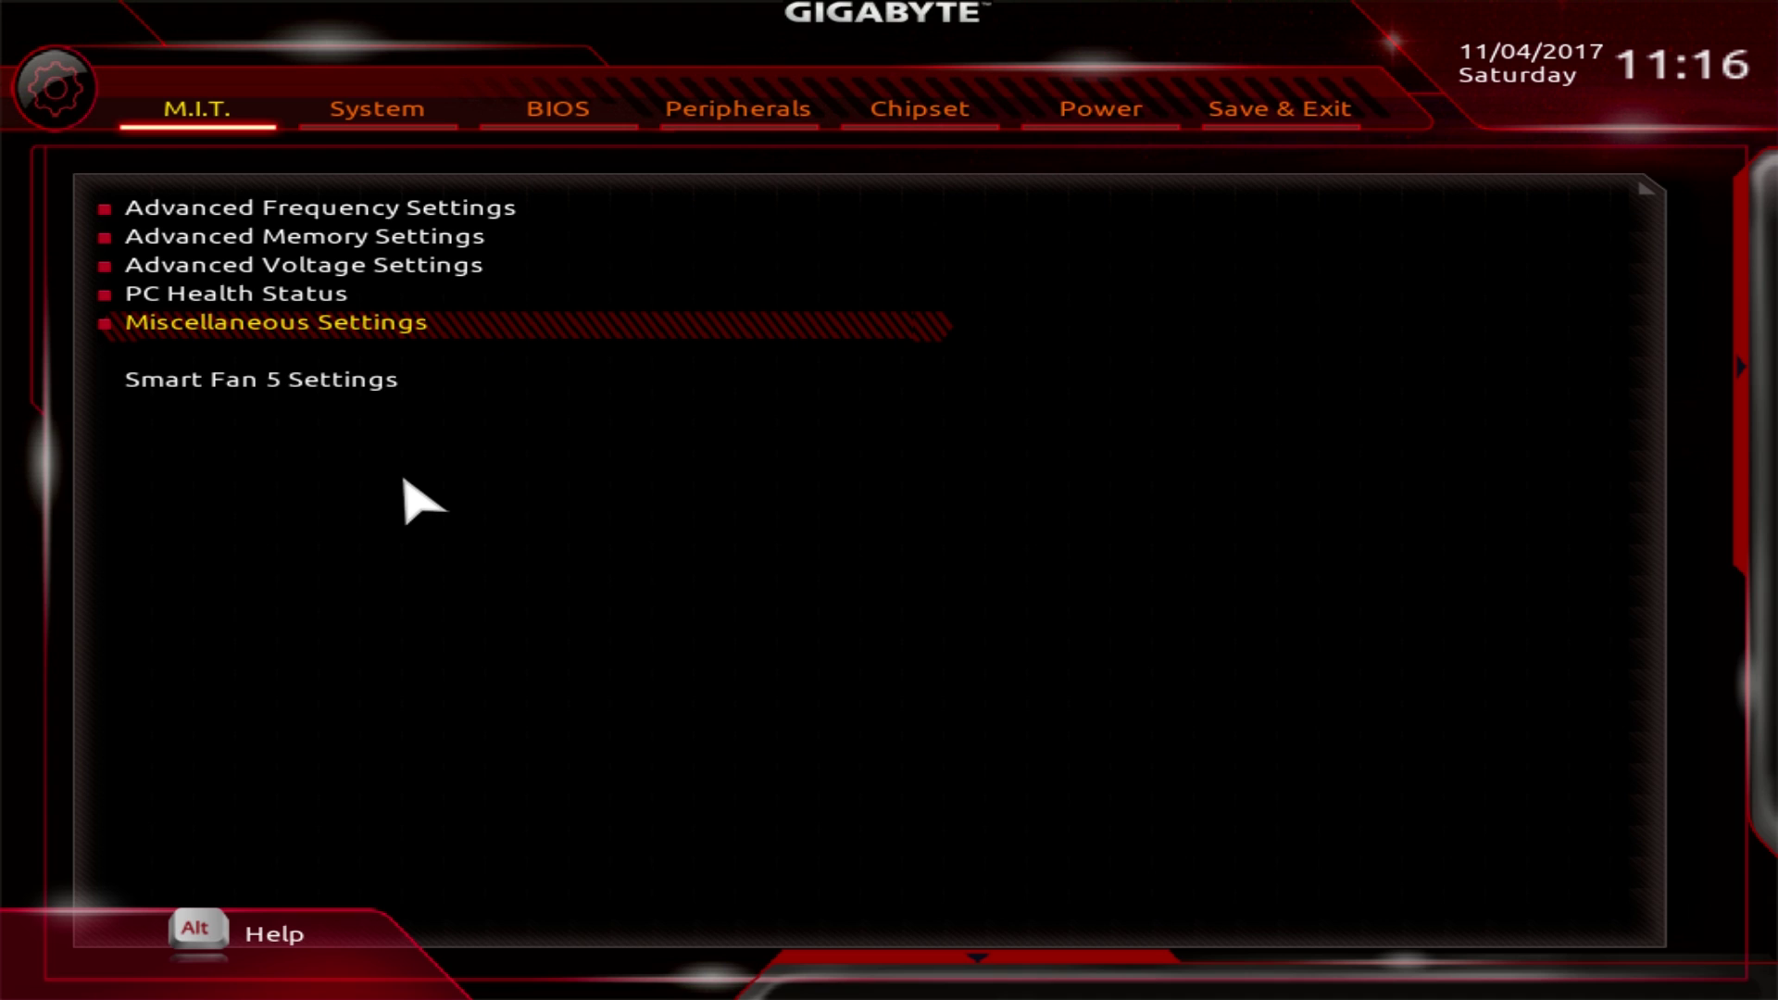
pyautogui.press('Down')
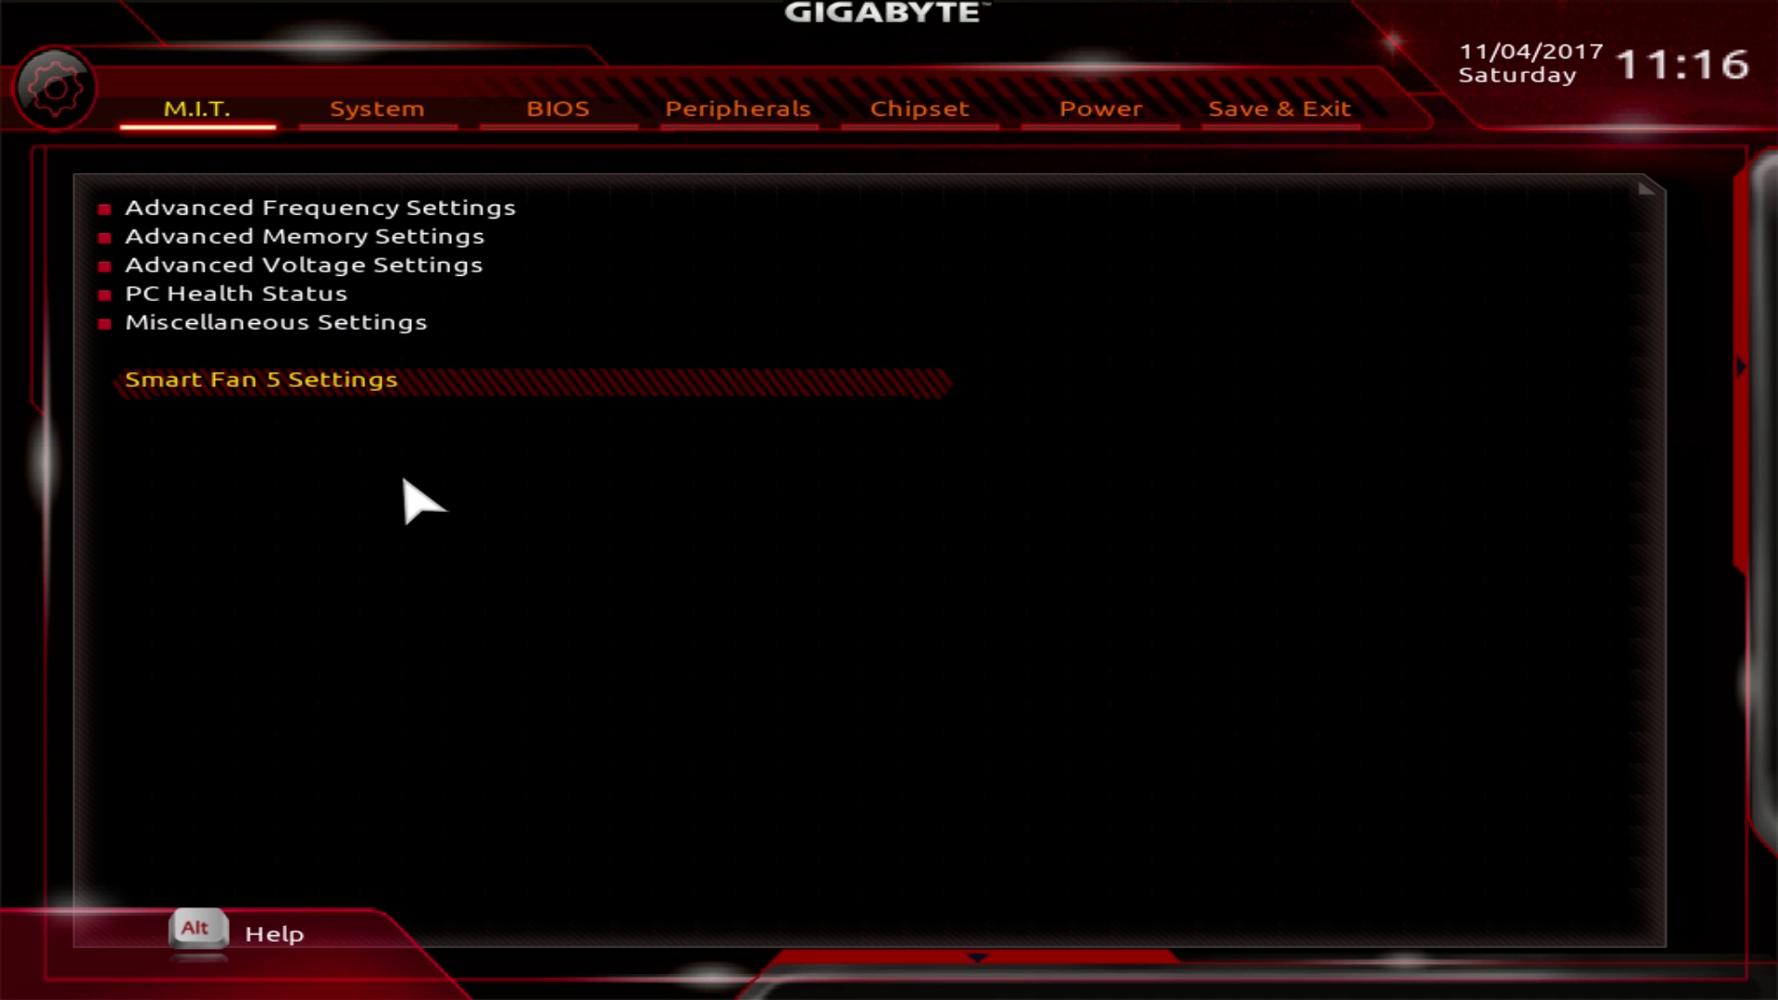
# - View the Smart Fan 5 settings, then switch to the System tab showing Z370 AORUS Ultra Gaming, BIOS F5
pyautogui.press('Return')
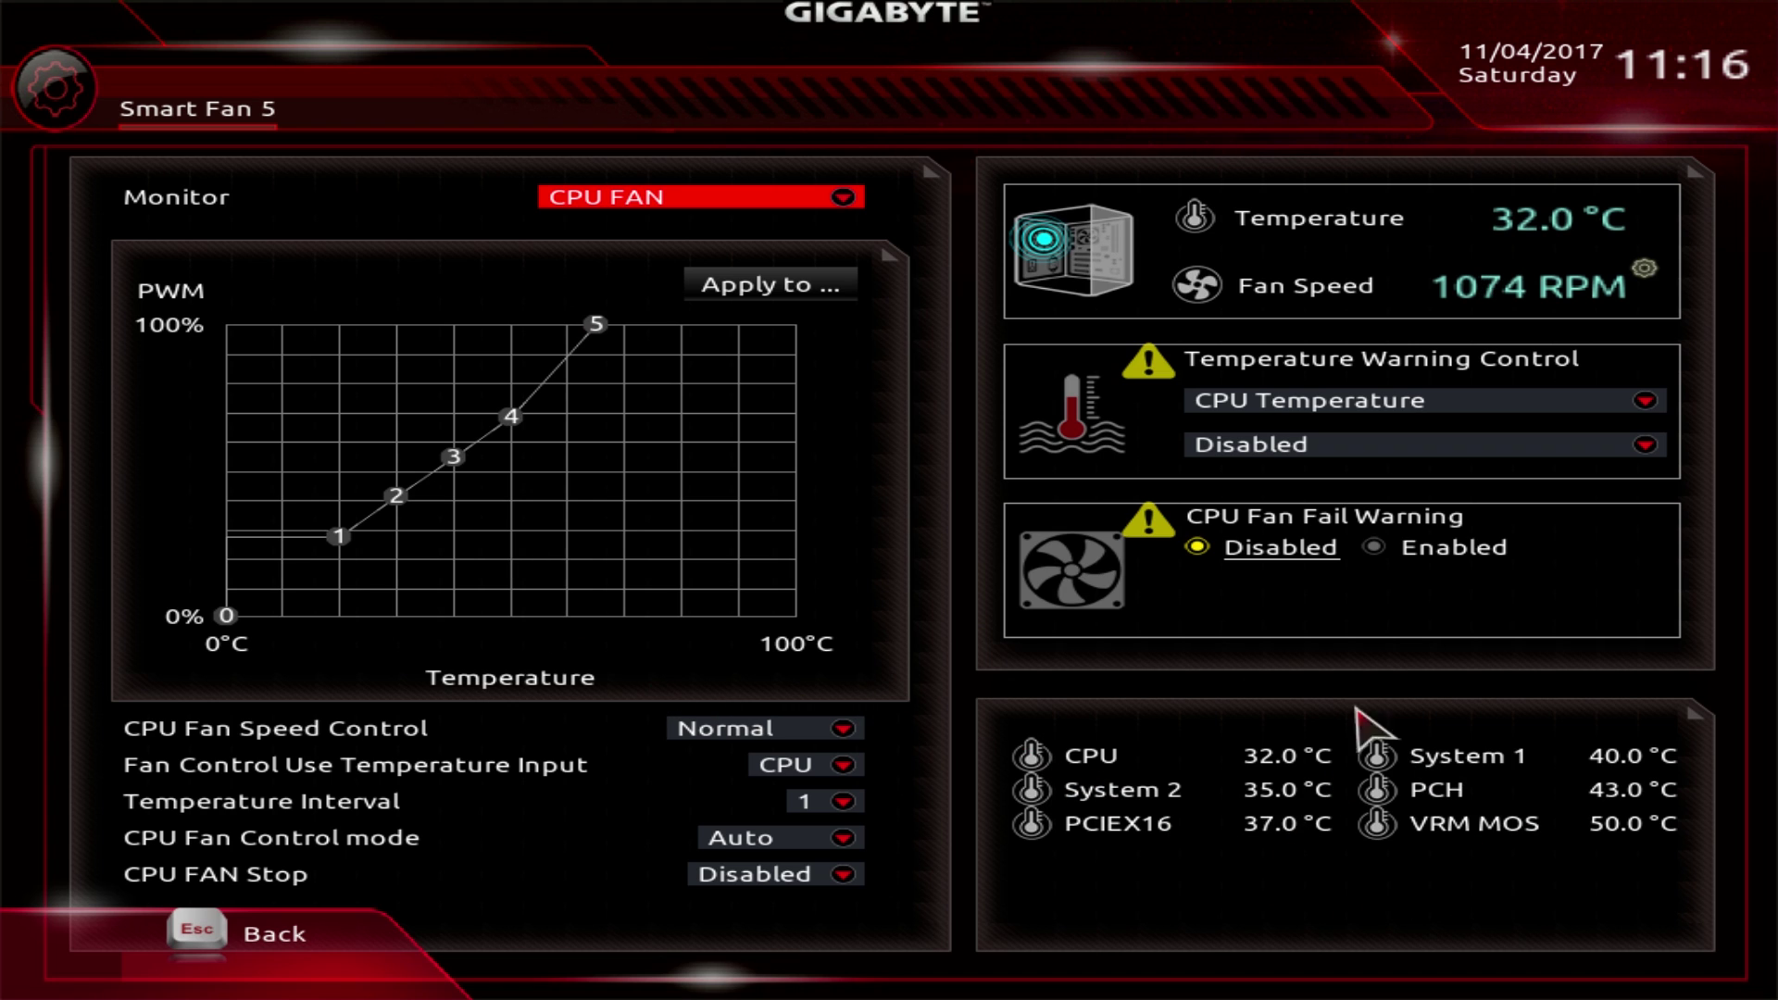
pyautogui.press('Escape')
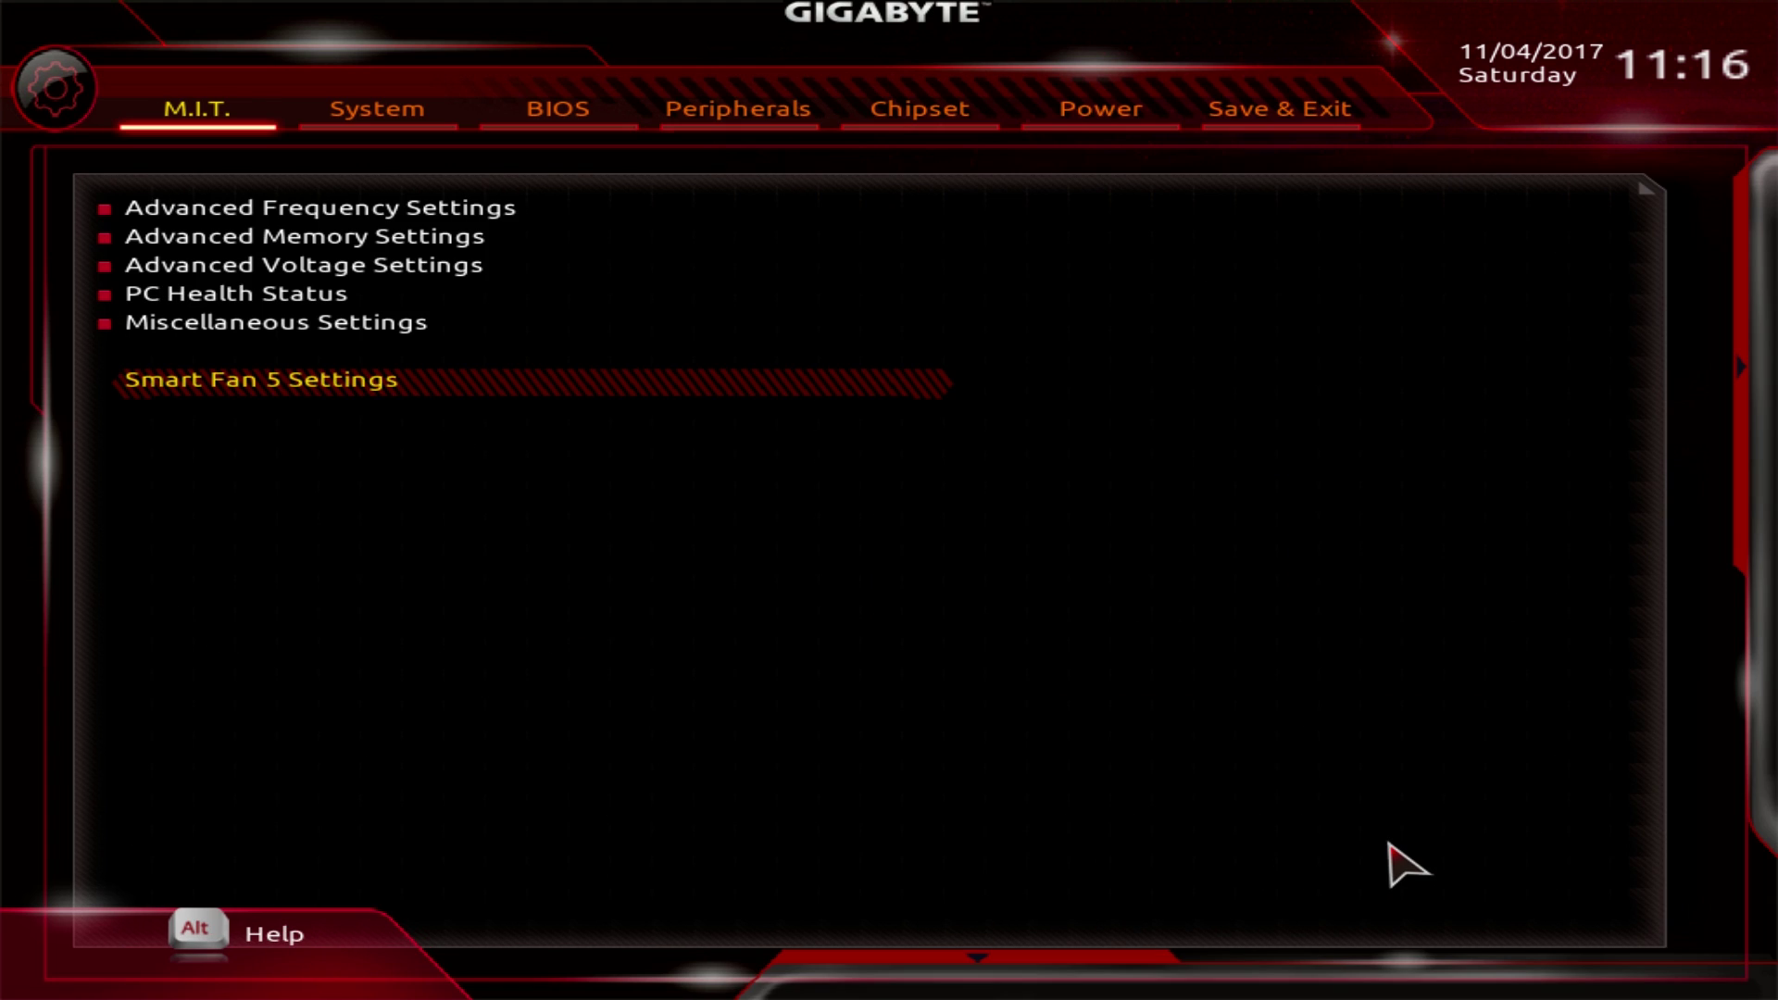
pyautogui.press('Right')
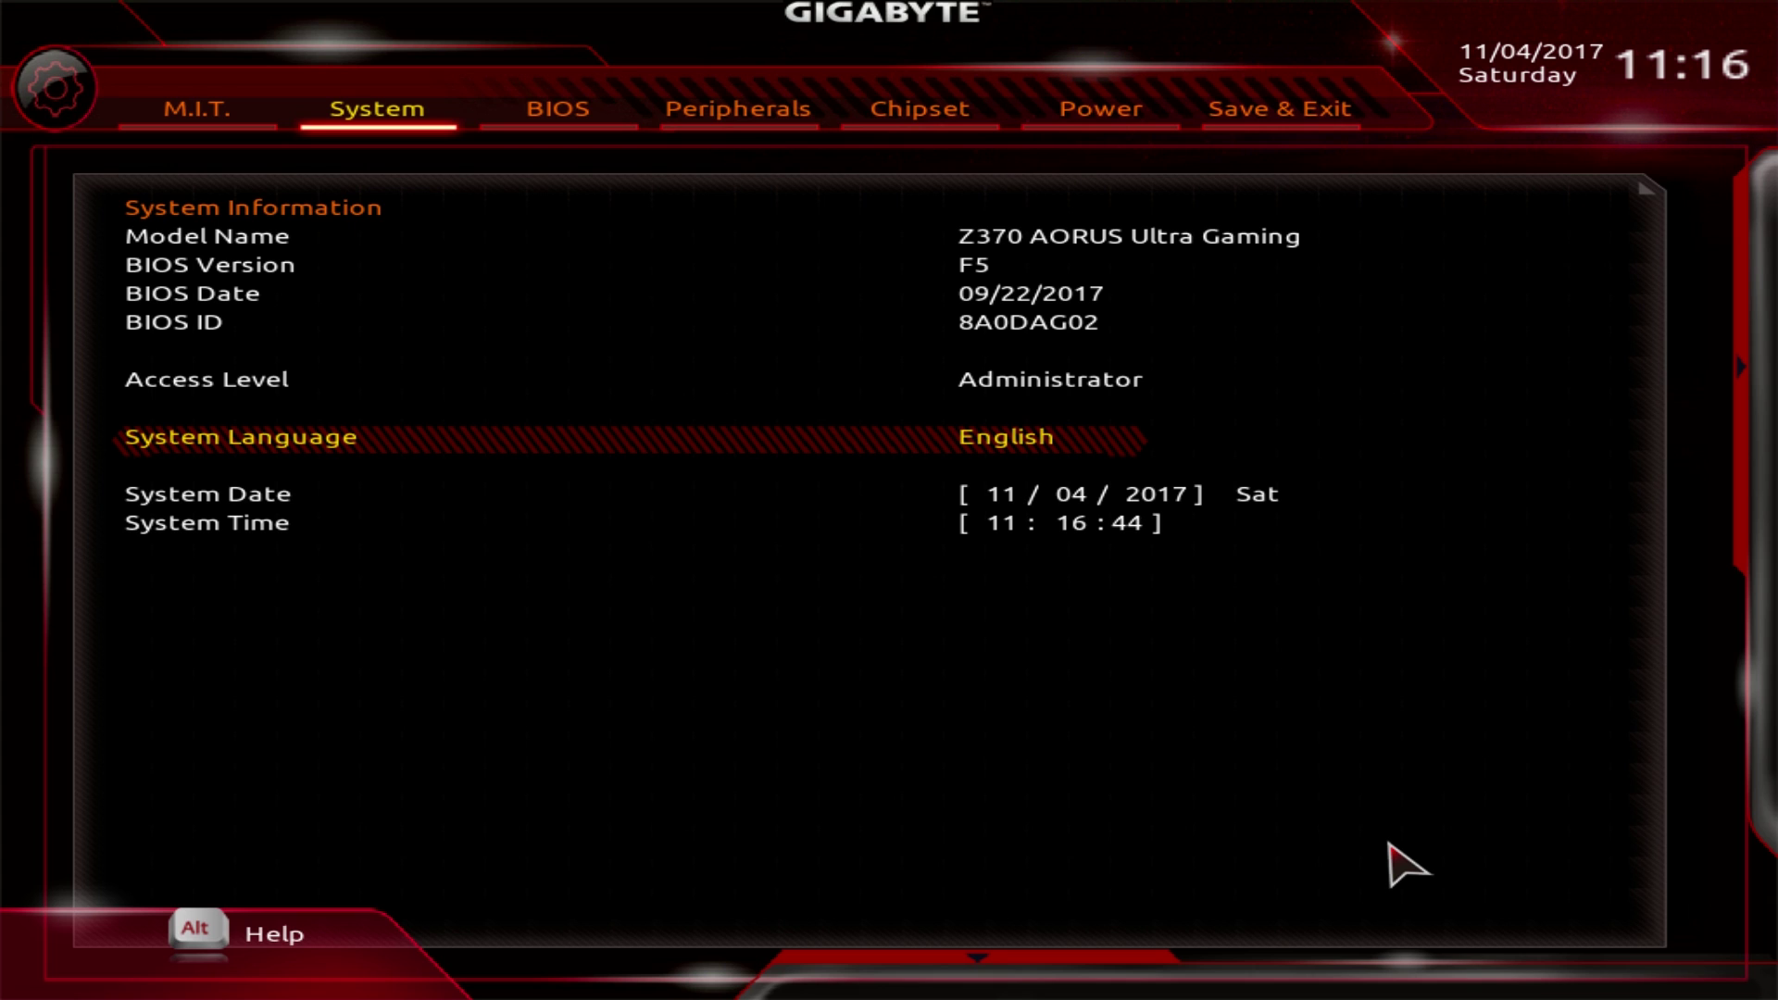
# - Review the BIOS tab's boot options, LAN PXE and Administrator Password settings, then move to Peripherals
pyautogui.press('Right')
pyautogui.press('Up')
pyautogui.press('Up')
pyautogui.press('Up')
pyautogui.press('Up')
pyautogui.press('Up')
pyautogui.press('Up')
pyautogui.press('Up')
pyautogui.press('Up')
pyautogui.press('Up')
pyautogui.press('Up')
pyautogui.press('Up')
pyautogui.press('Up')
pyautogui.press('Up')
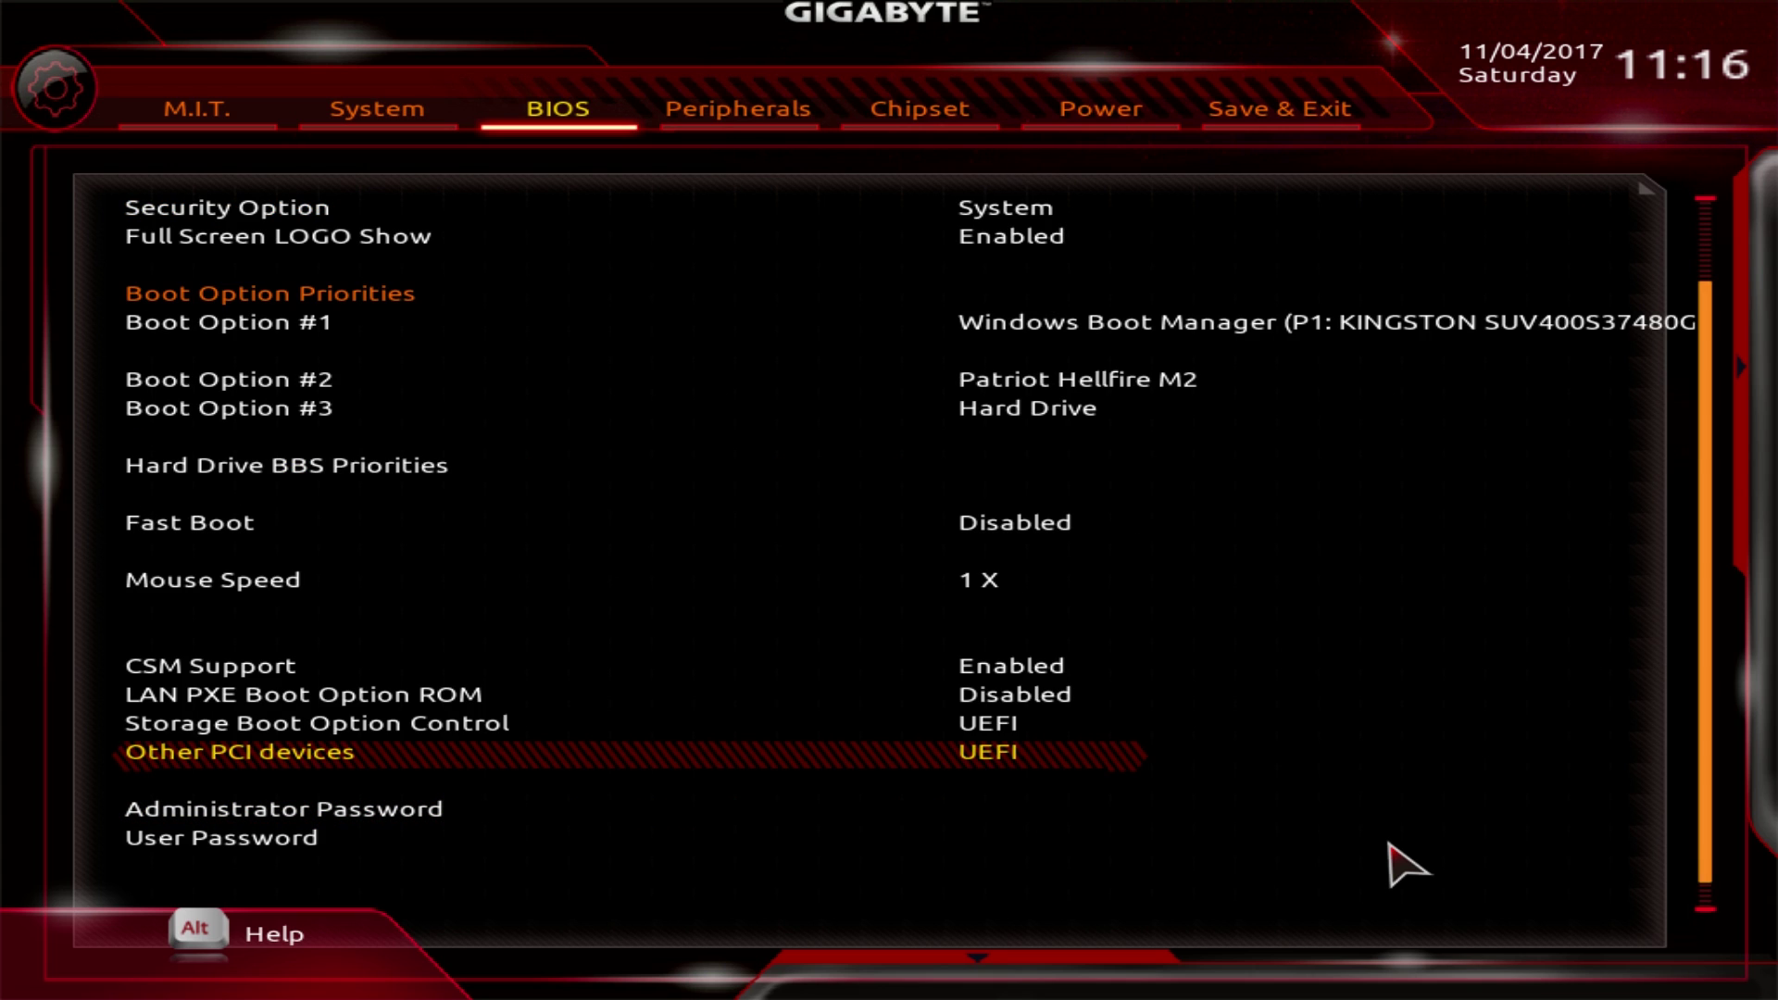
pyautogui.press('Up')
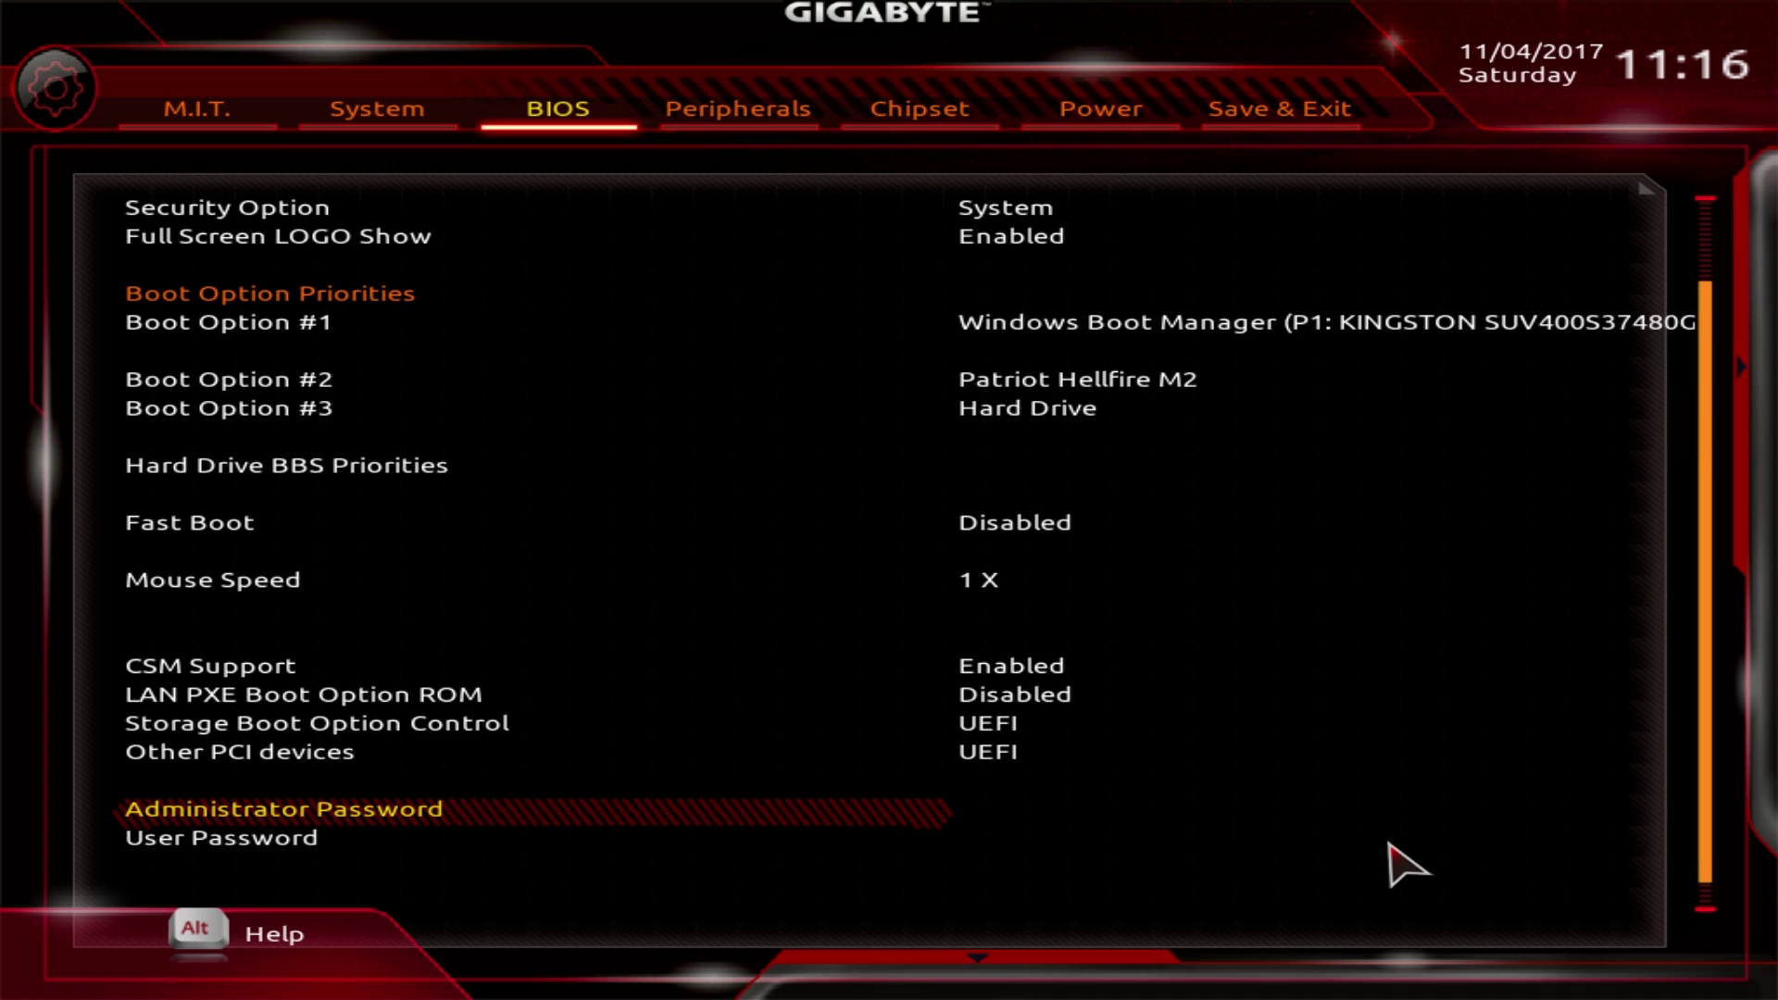
pyautogui.press('Down')
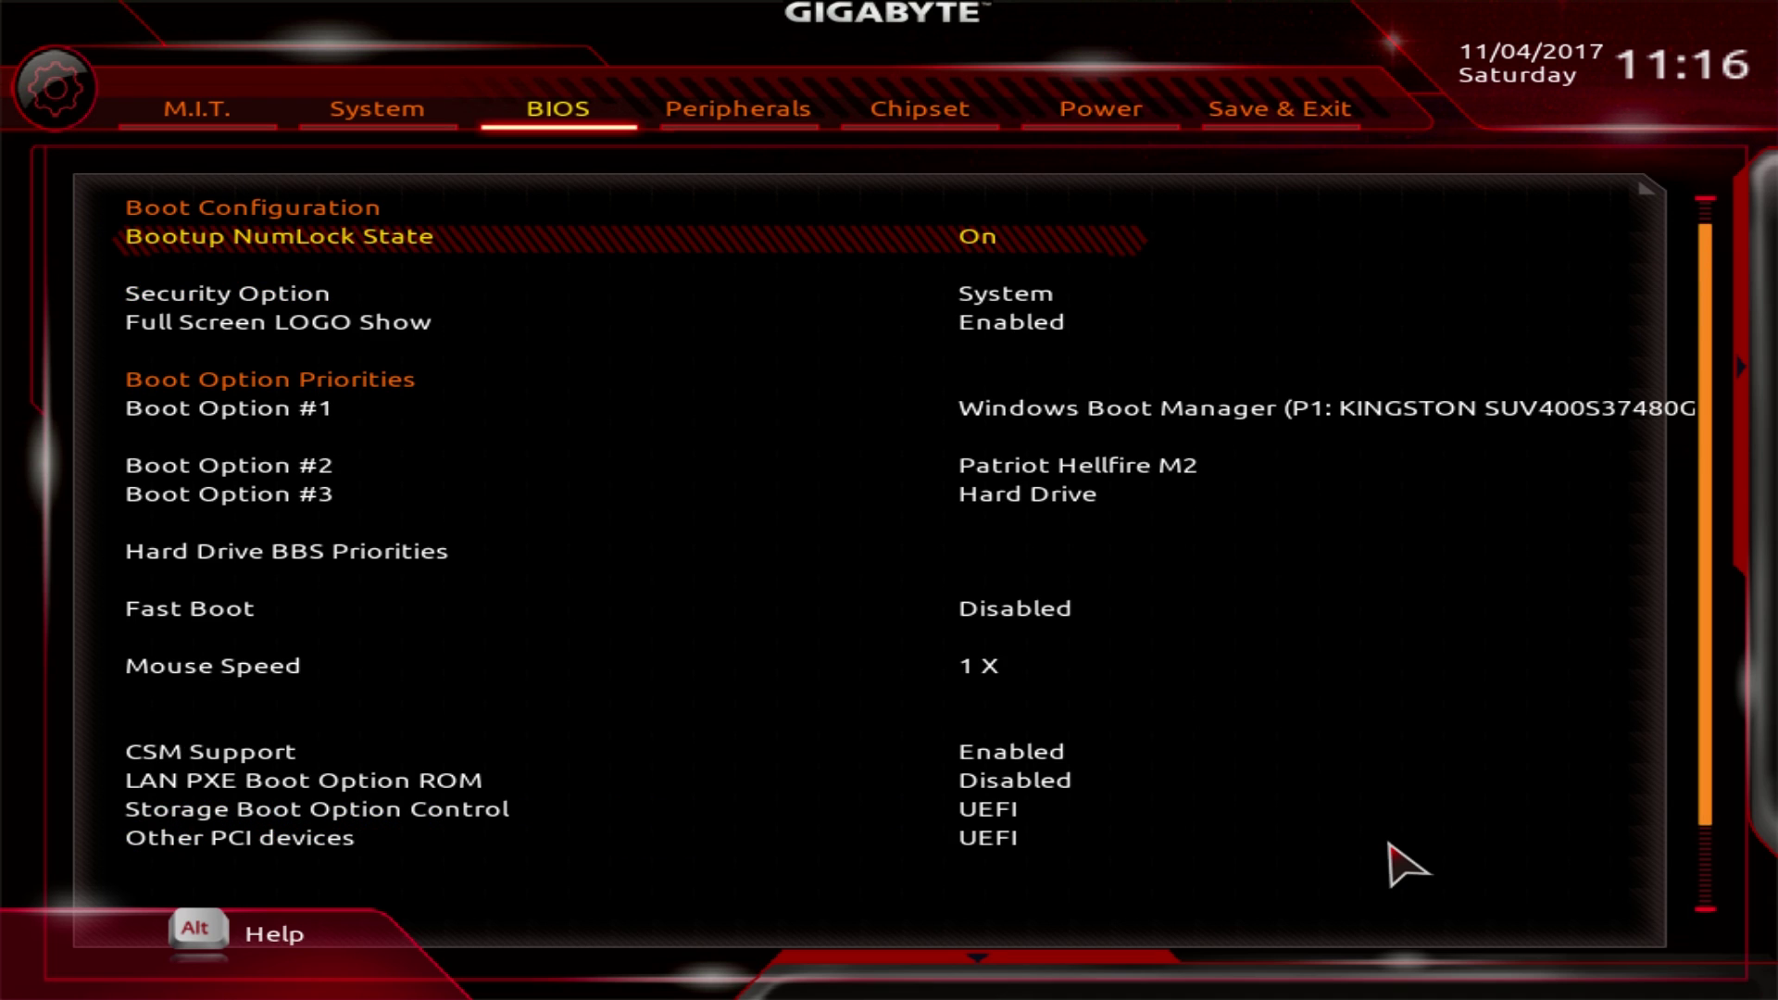
pyautogui.press('Down')
pyautogui.press('Down')
pyautogui.press('Down')
pyautogui.press('Down')
pyautogui.press('Down')
pyautogui.press('Down')
pyautogui.press('Down')
pyautogui.press('Down')
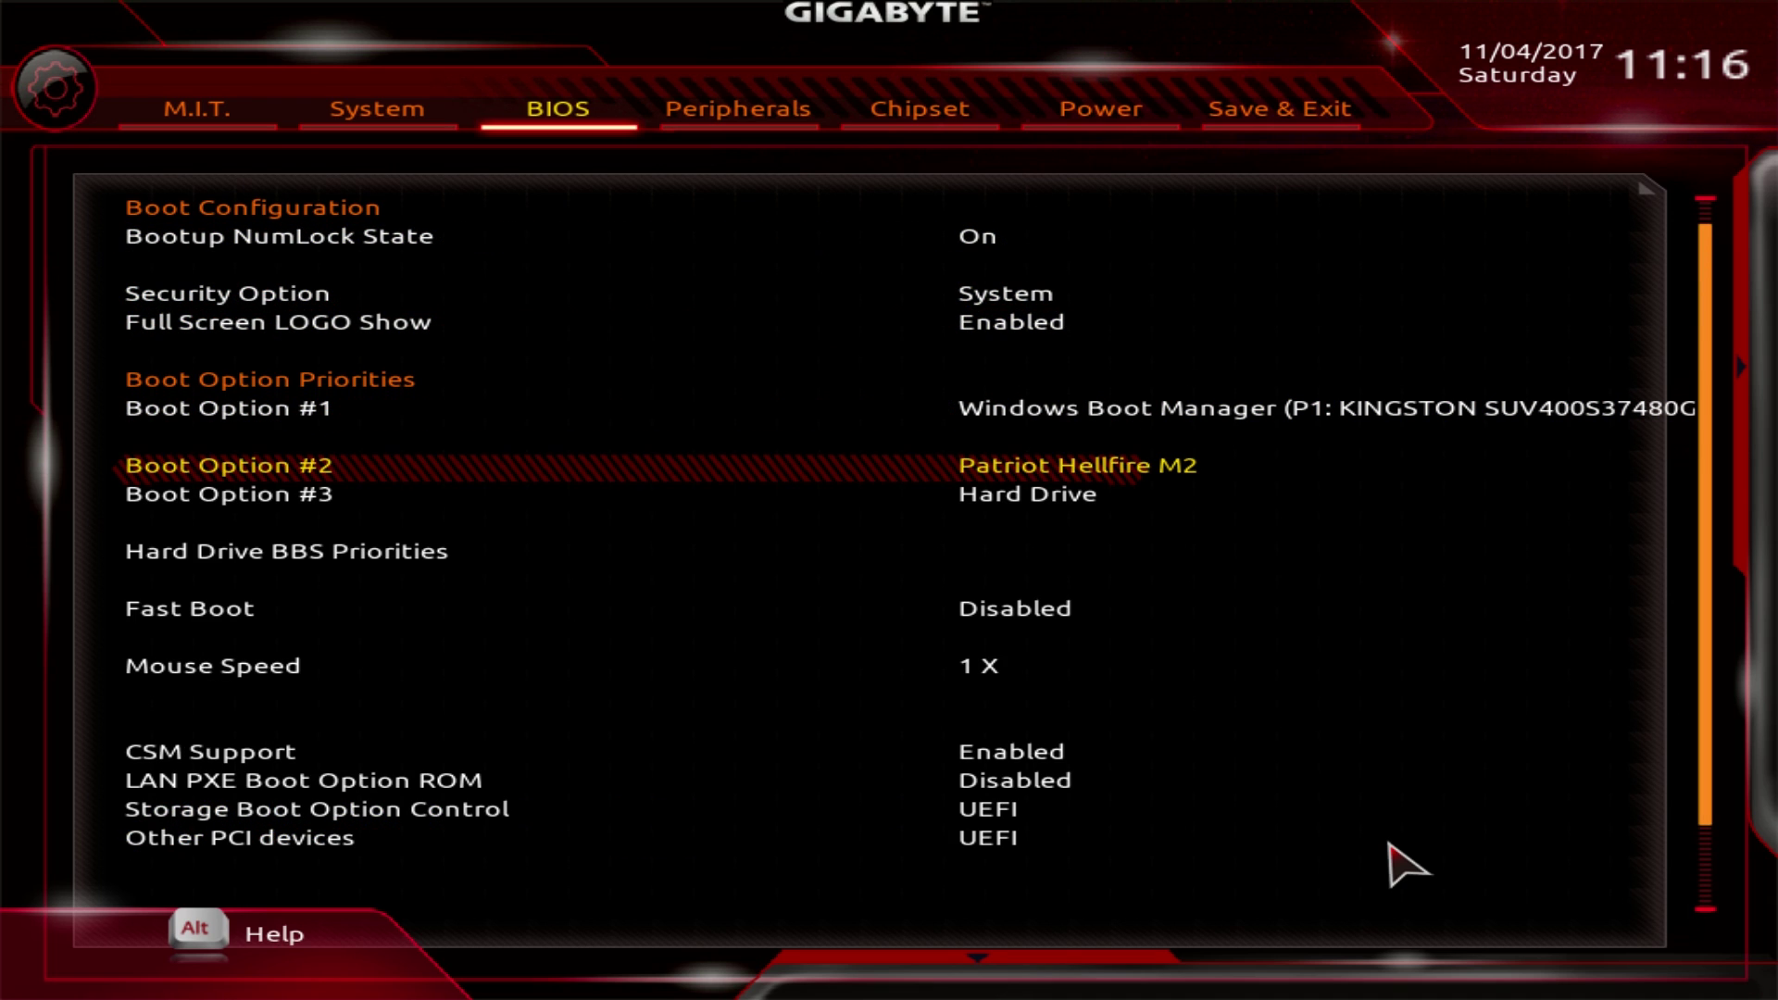
pyautogui.press('Up')
pyautogui.press('Up')
pyautogui.press('Up')
pyautogui.press('Up')
pyautogui.press('Up')
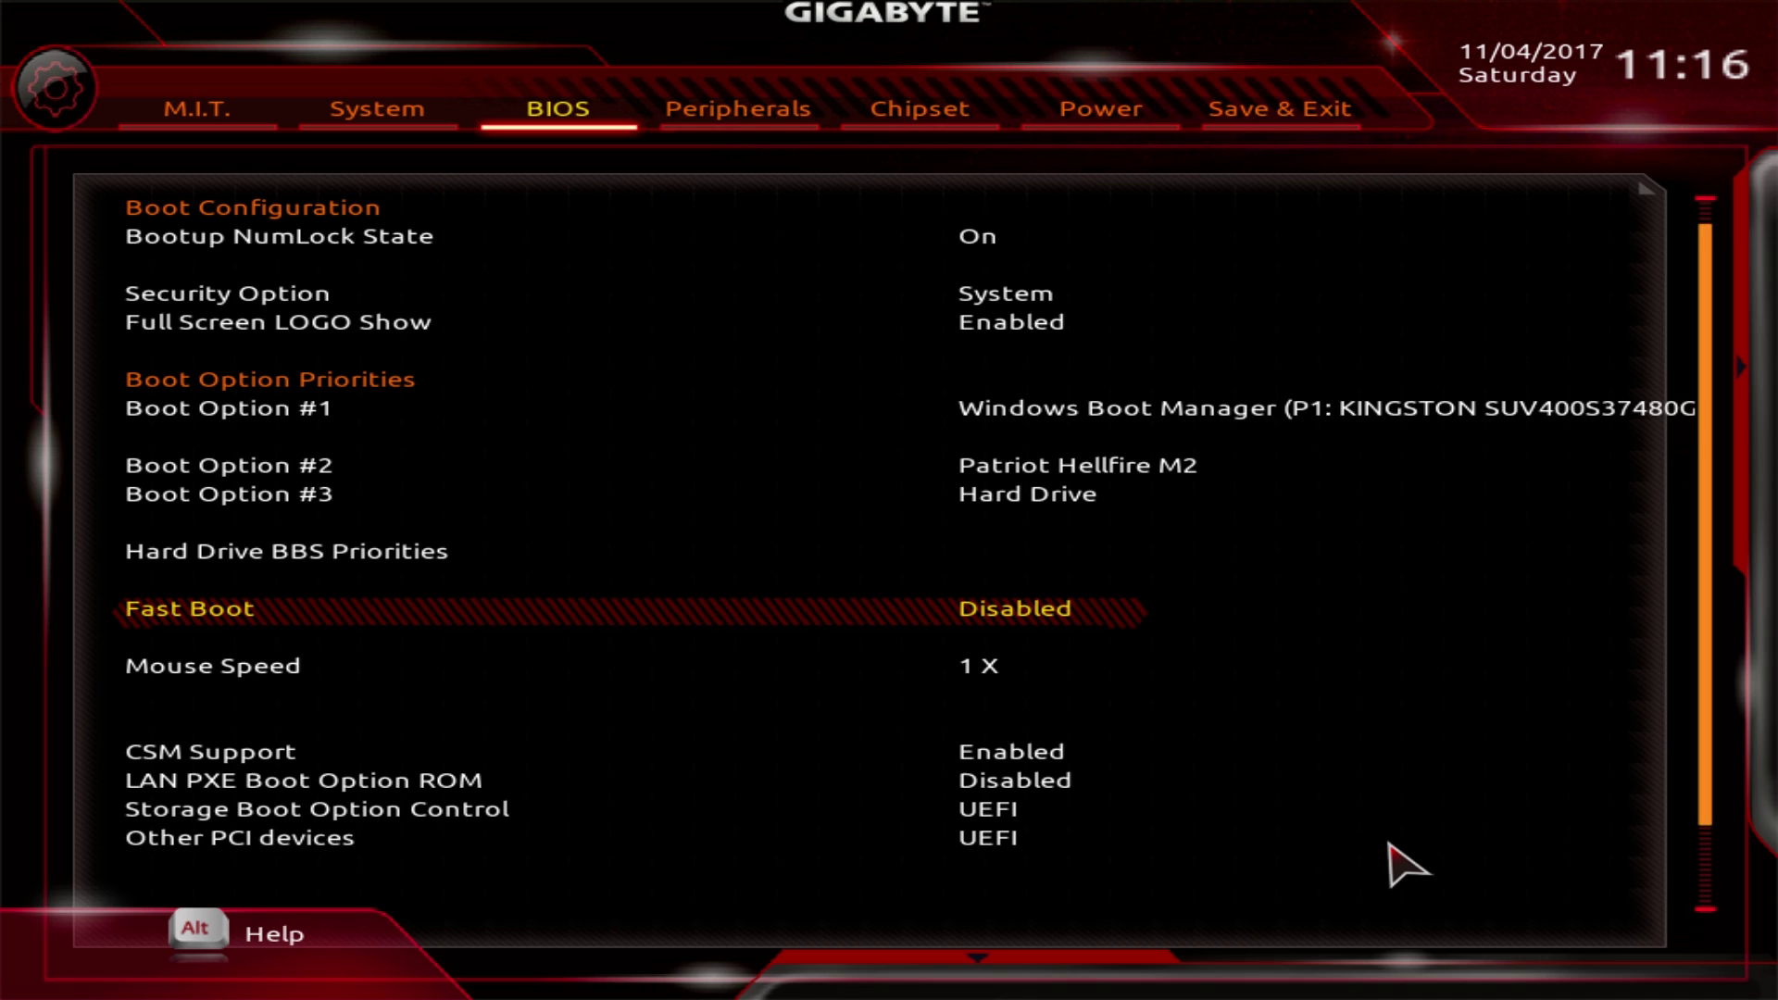
pyautogui.press('Down')
pyautogui.press('Down')
pyautogui.press('Down')
pyautogui.press('Down')
pyautogui.press('Down')
pyautogui.press('Down')
pyautogui.press('Down')
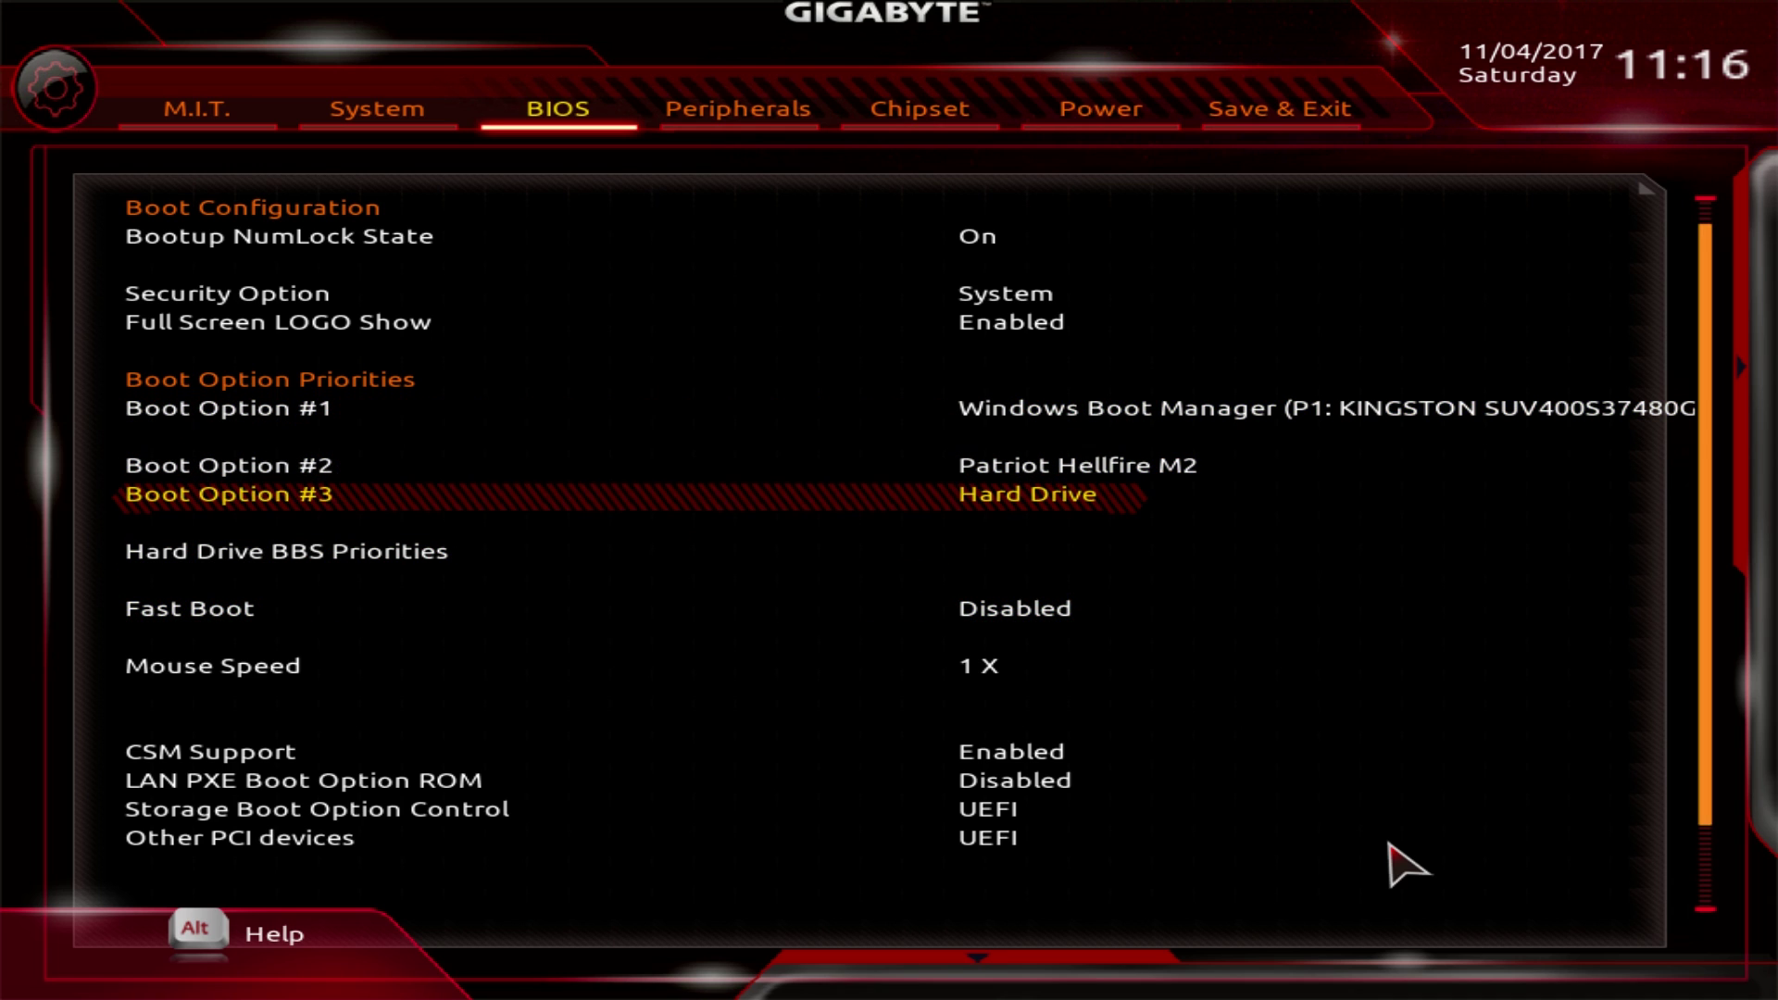
pyautogui.press('Up')
pyautogui.press('Up')
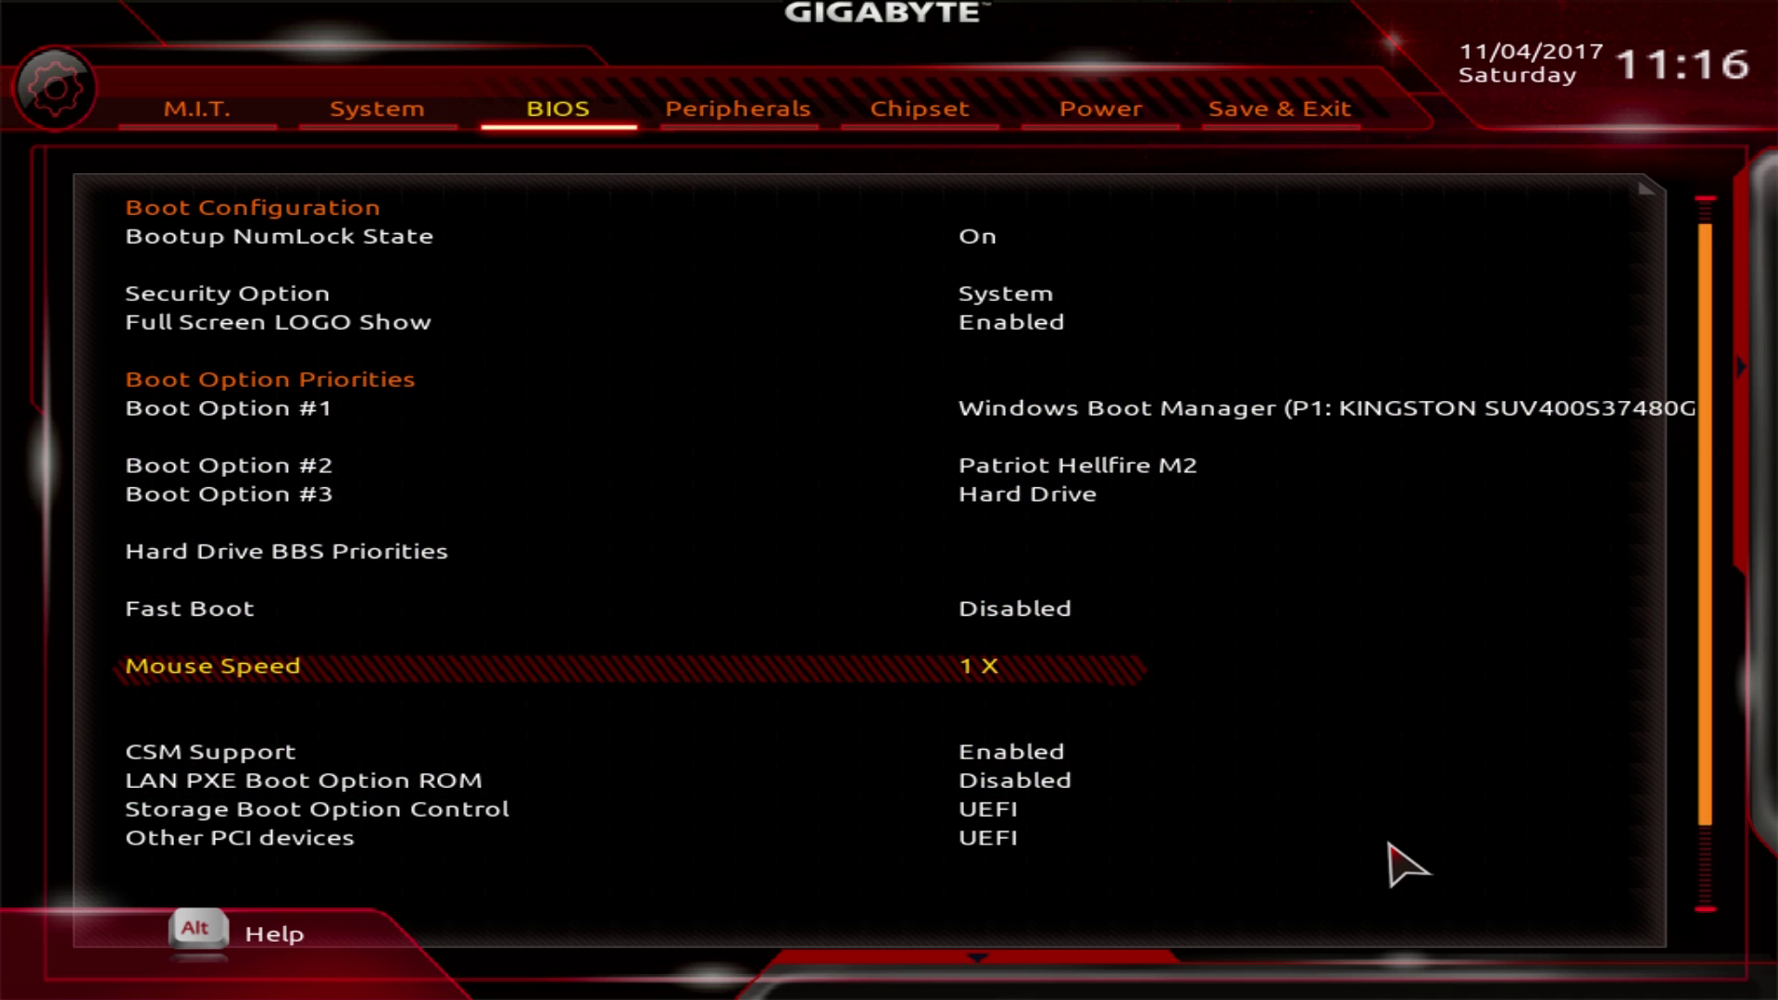
pyautogui.press('Down')
pyautogui.press('Down')
pyautogui.press('Down')
pyautogui.press('Down')
pyautogui.press('Down')
pyautogui.press('Down')
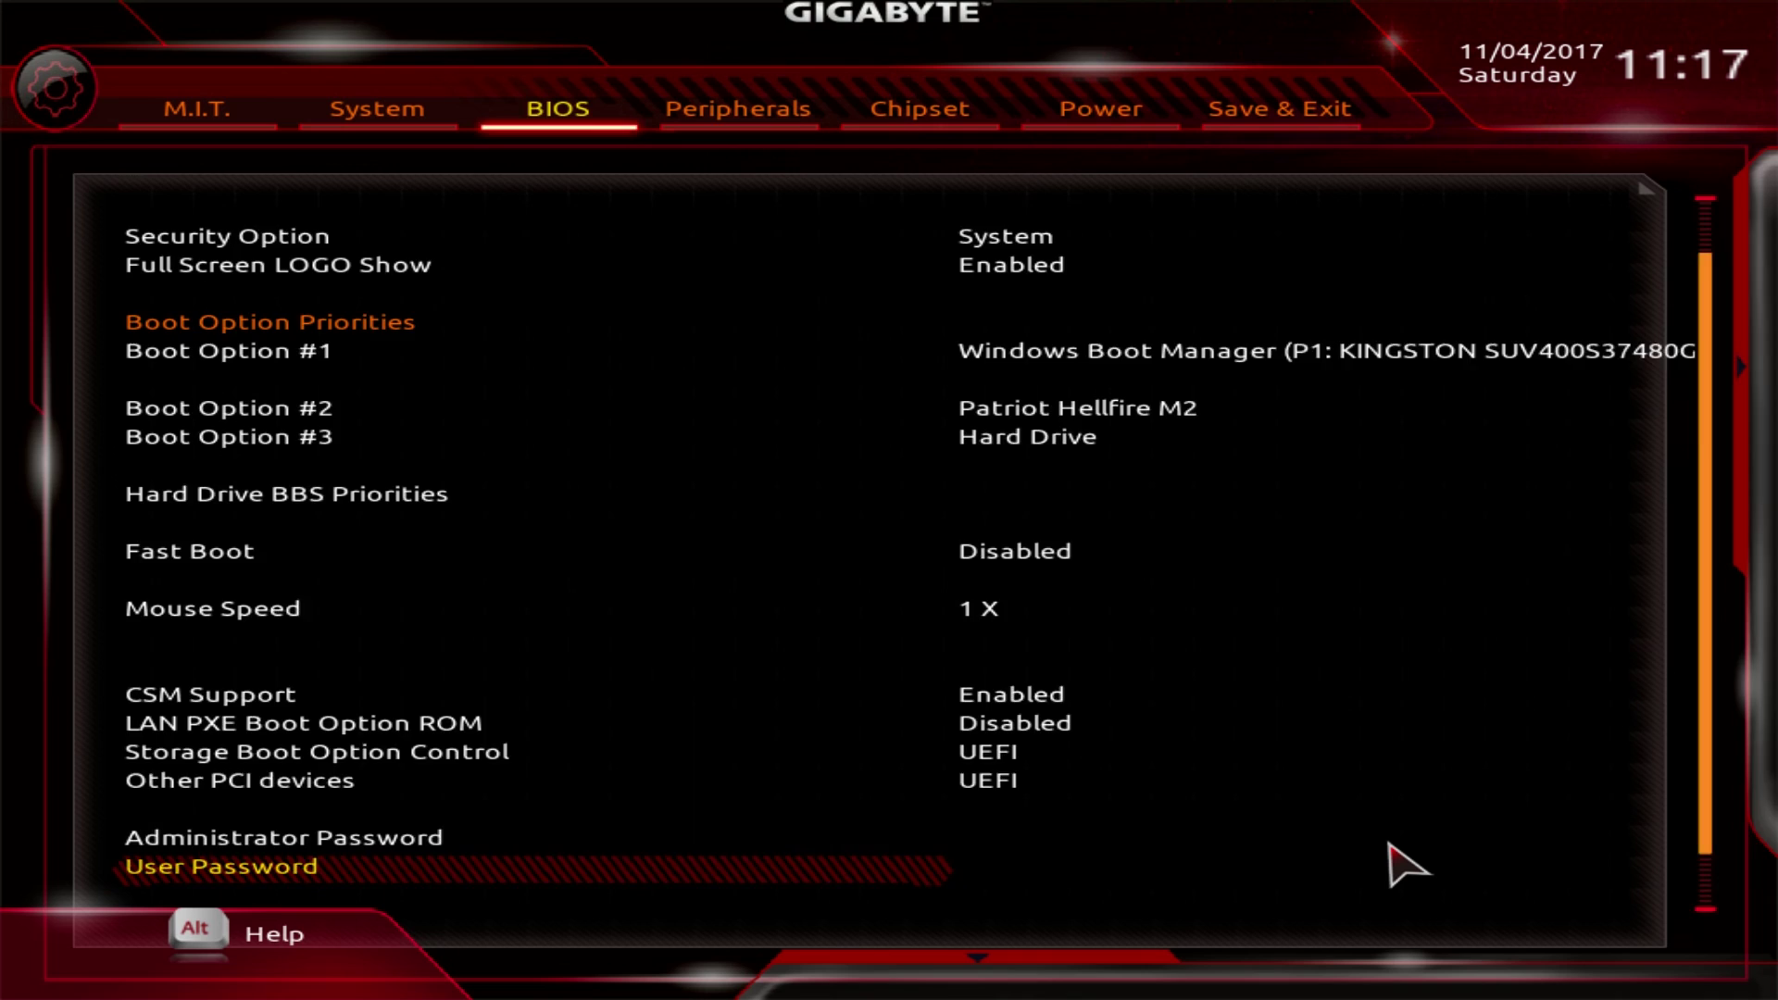
pyautogui.press('Right')
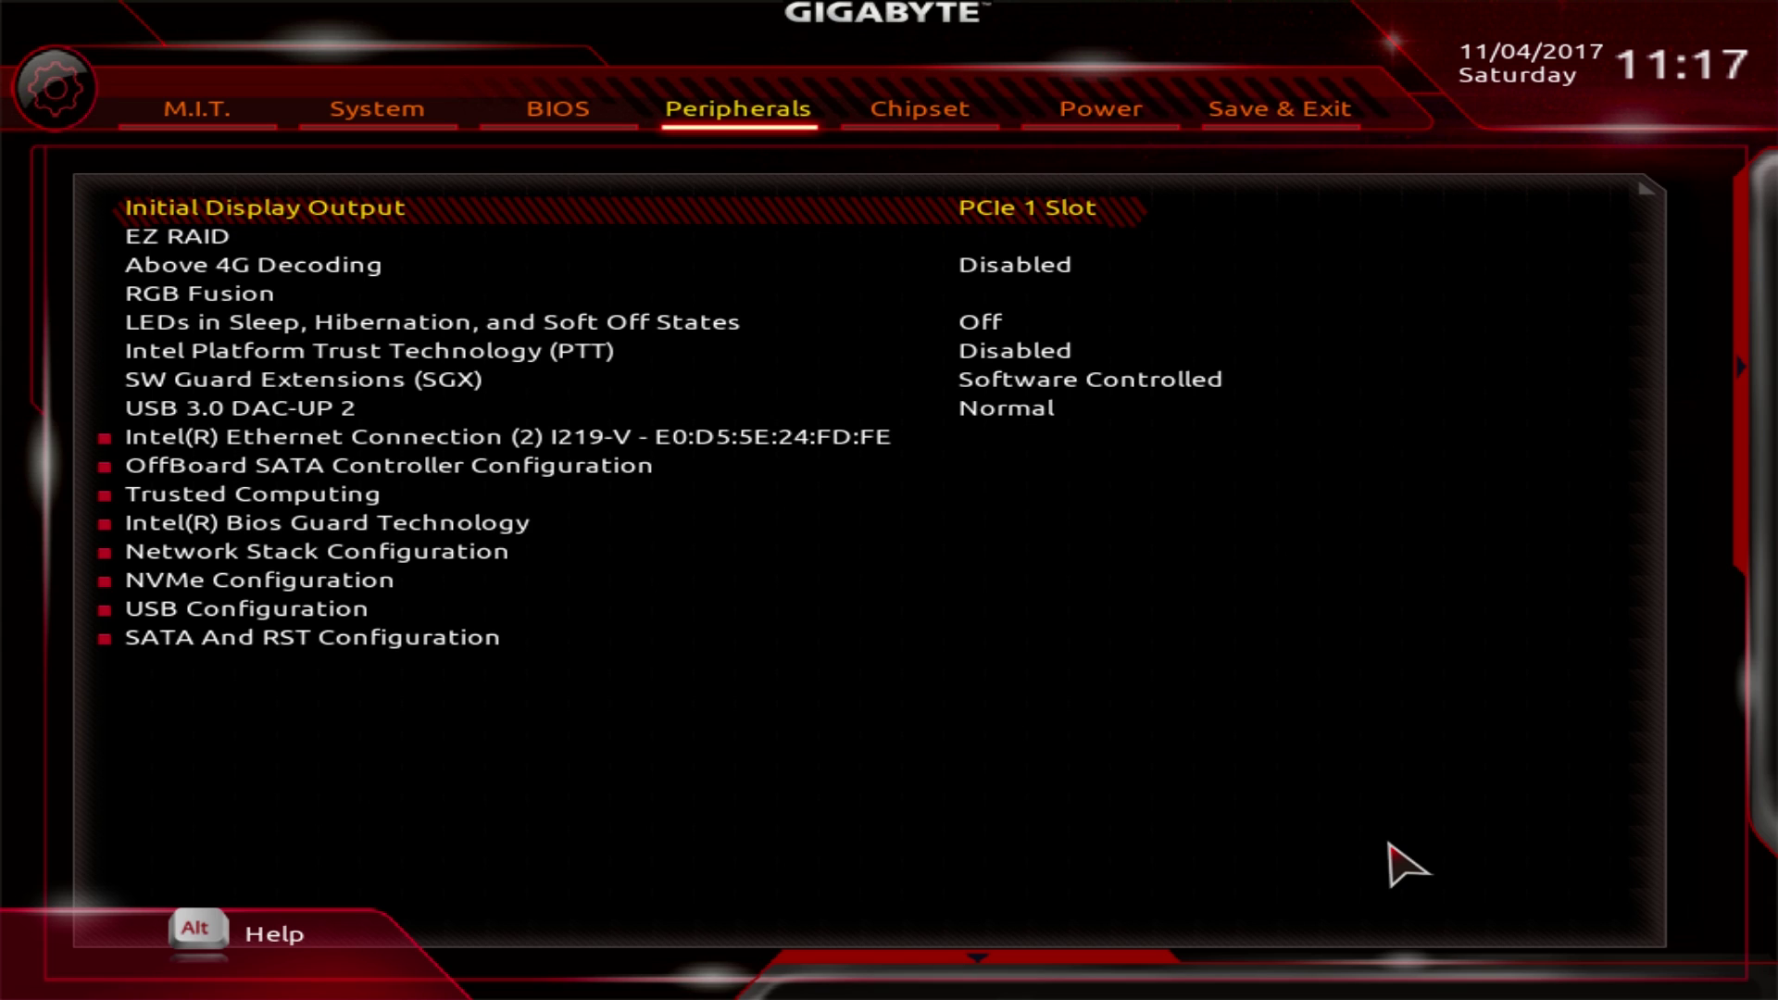
pyautogui.press('Down')
pyautogui.press('Down')
pyautogui.press('Down')
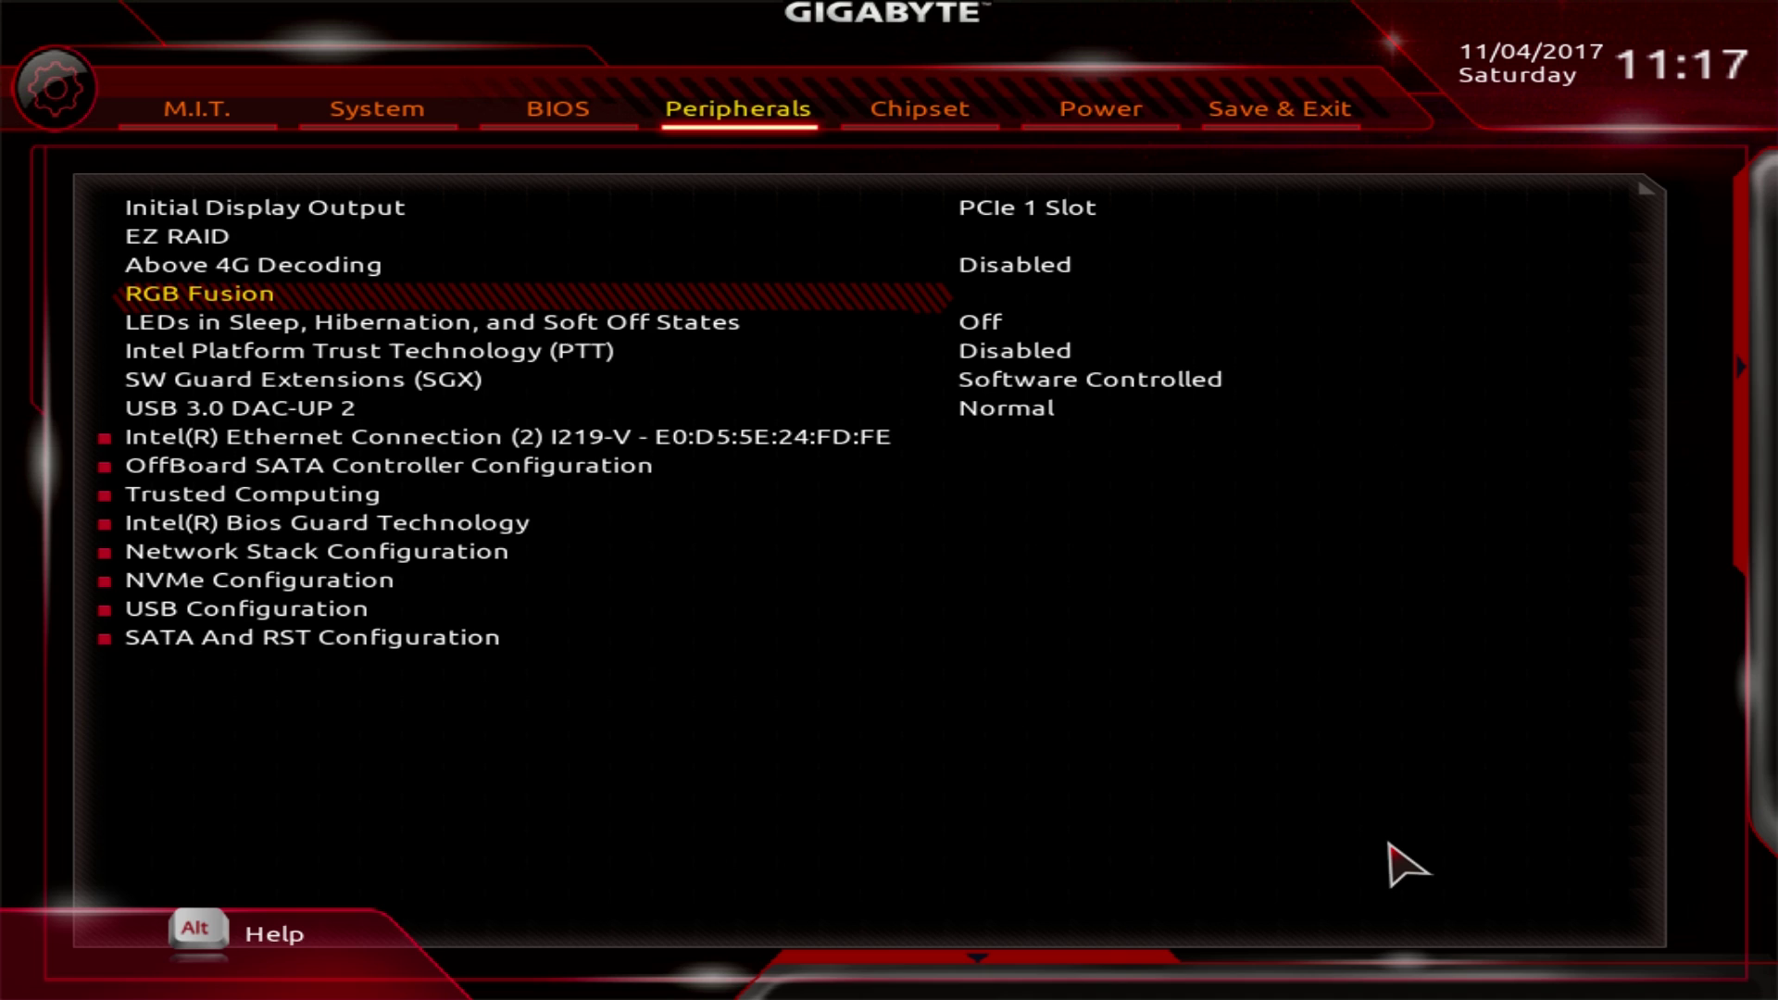
pyautogui.press('Return')
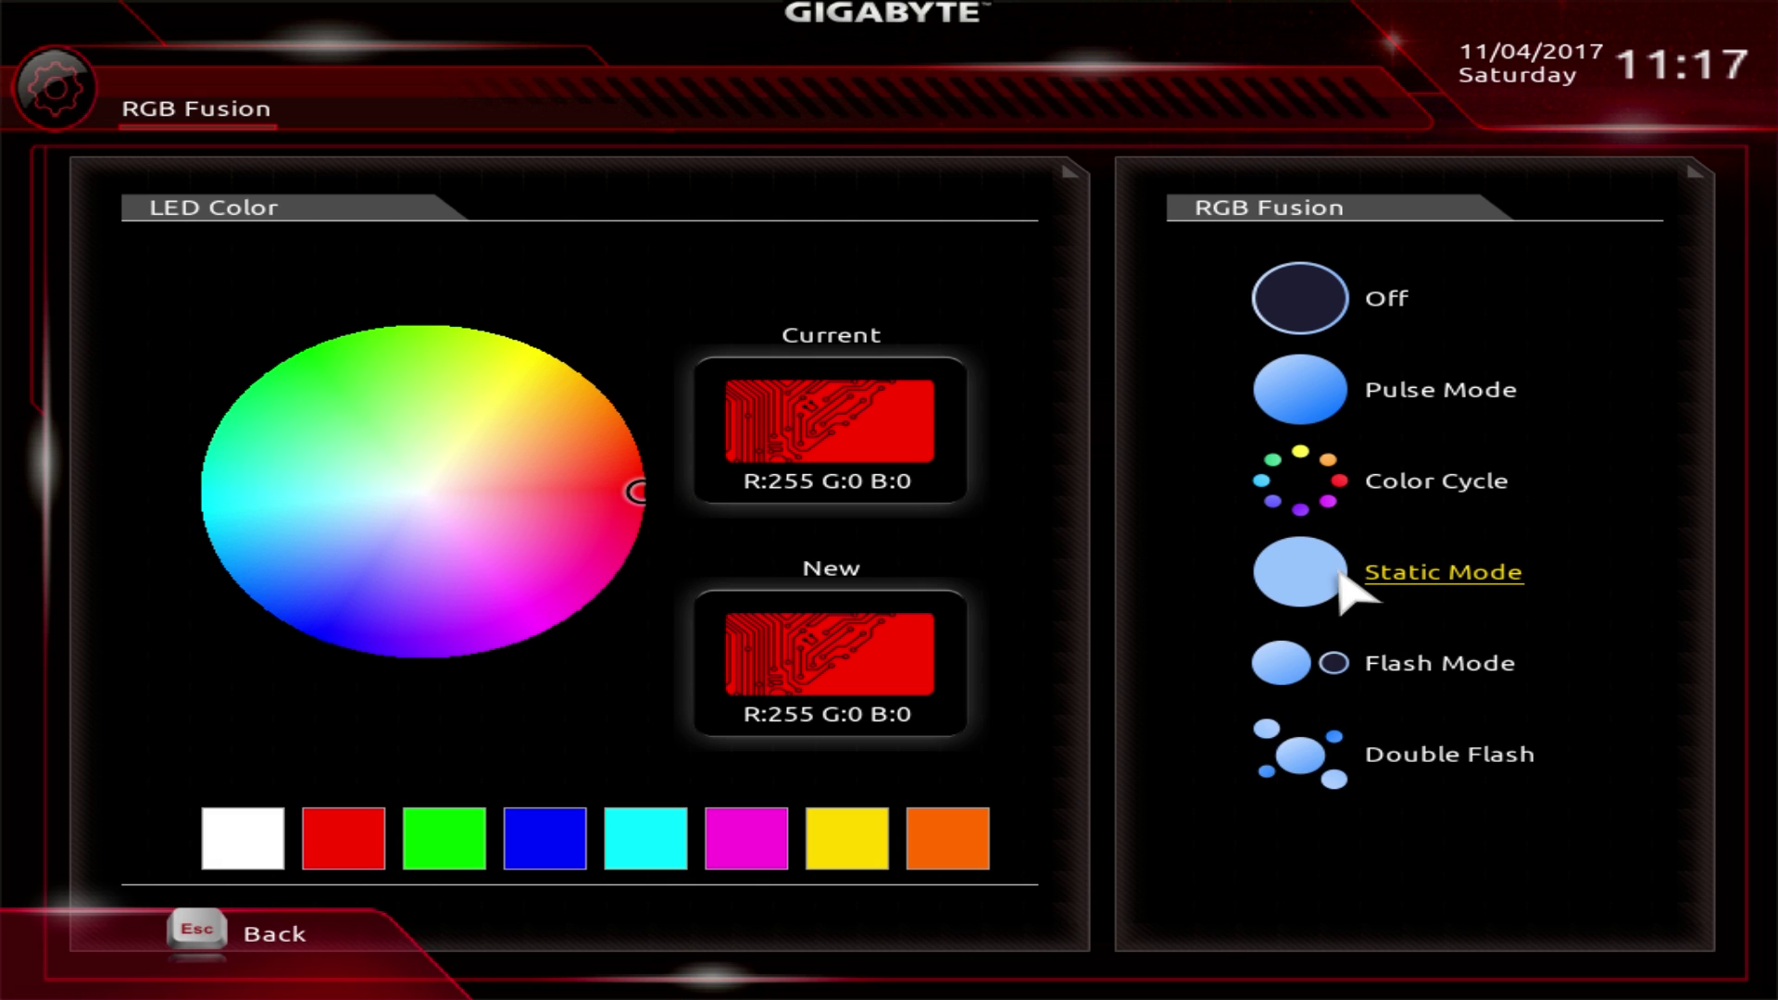
pyautogui.press('Escape')
pyautogui.press('Down')
pyautogui.press('Down')
pyautogui.press('Down')
pyautogui.press('Down')
pyautogui.press('Down')
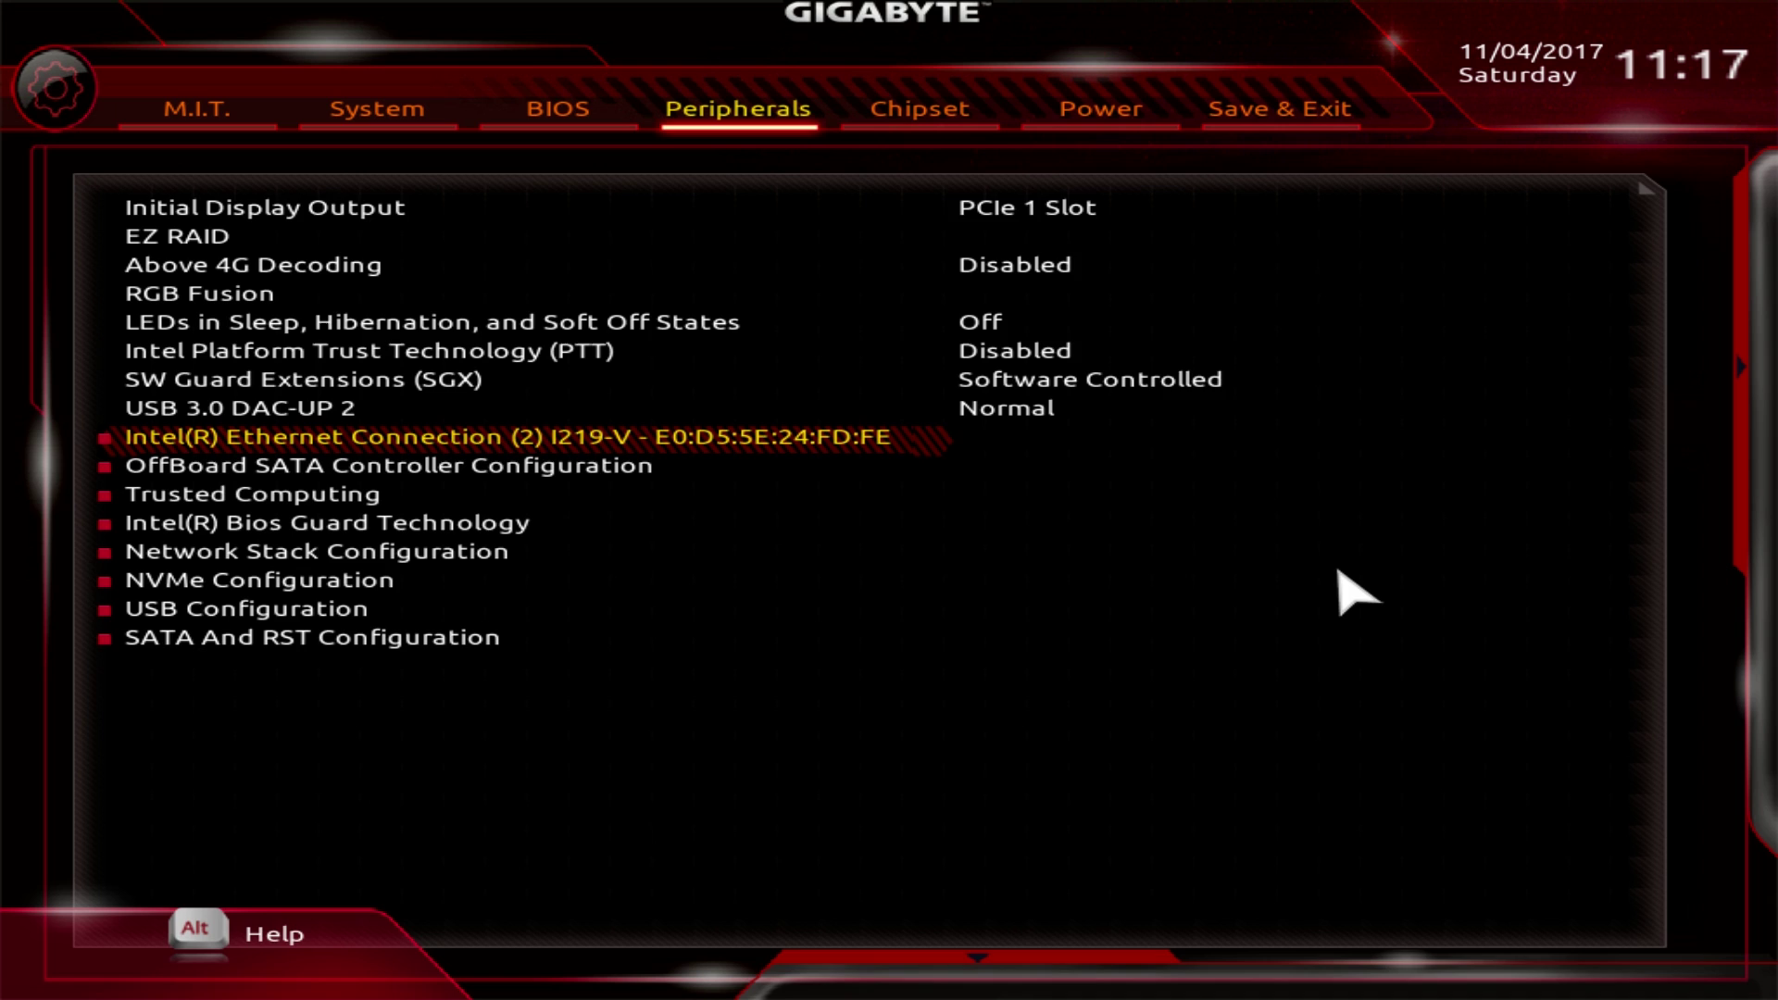
# - View the Intel Ethernet Connection details and the NVMe drive information under Peripherals
pyautogui.press('Return')
pyautogui.press('Escape')
pyautogui.press('Down')
pyautogui.press('Down')
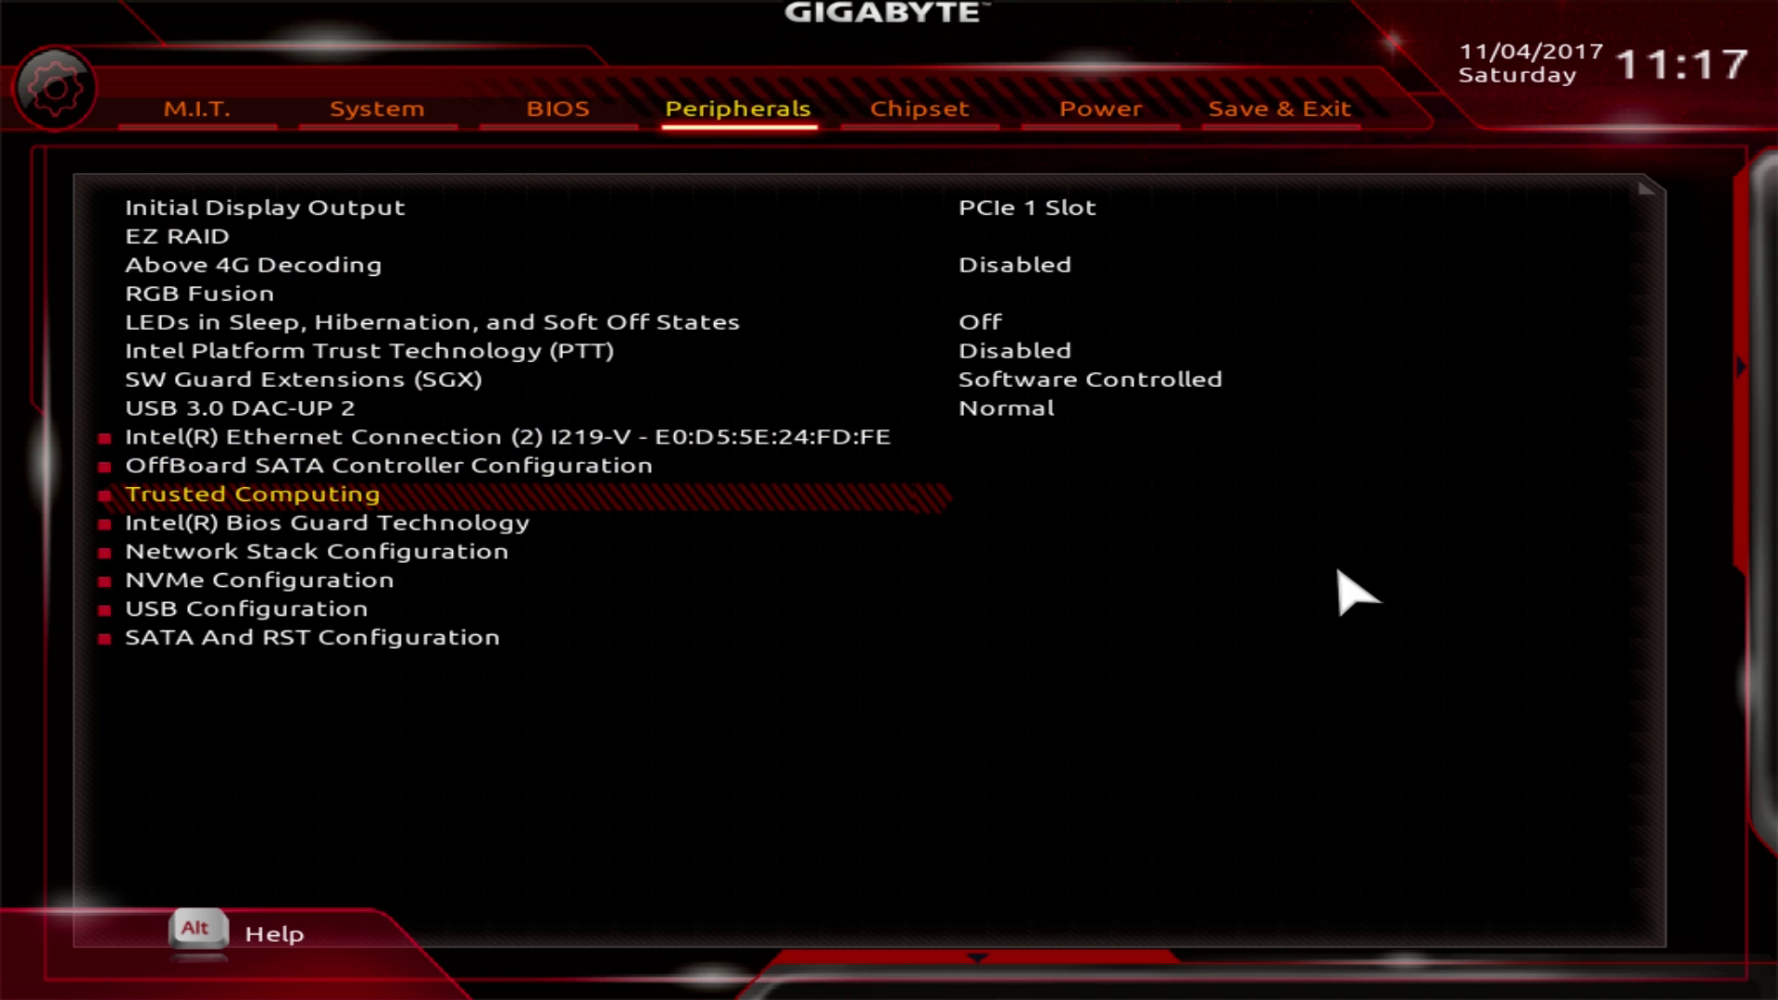
pyautogui.press('Down')
pyautogui.press('Down')
pyautogui.press('Down')
pyautogui.press('Return')
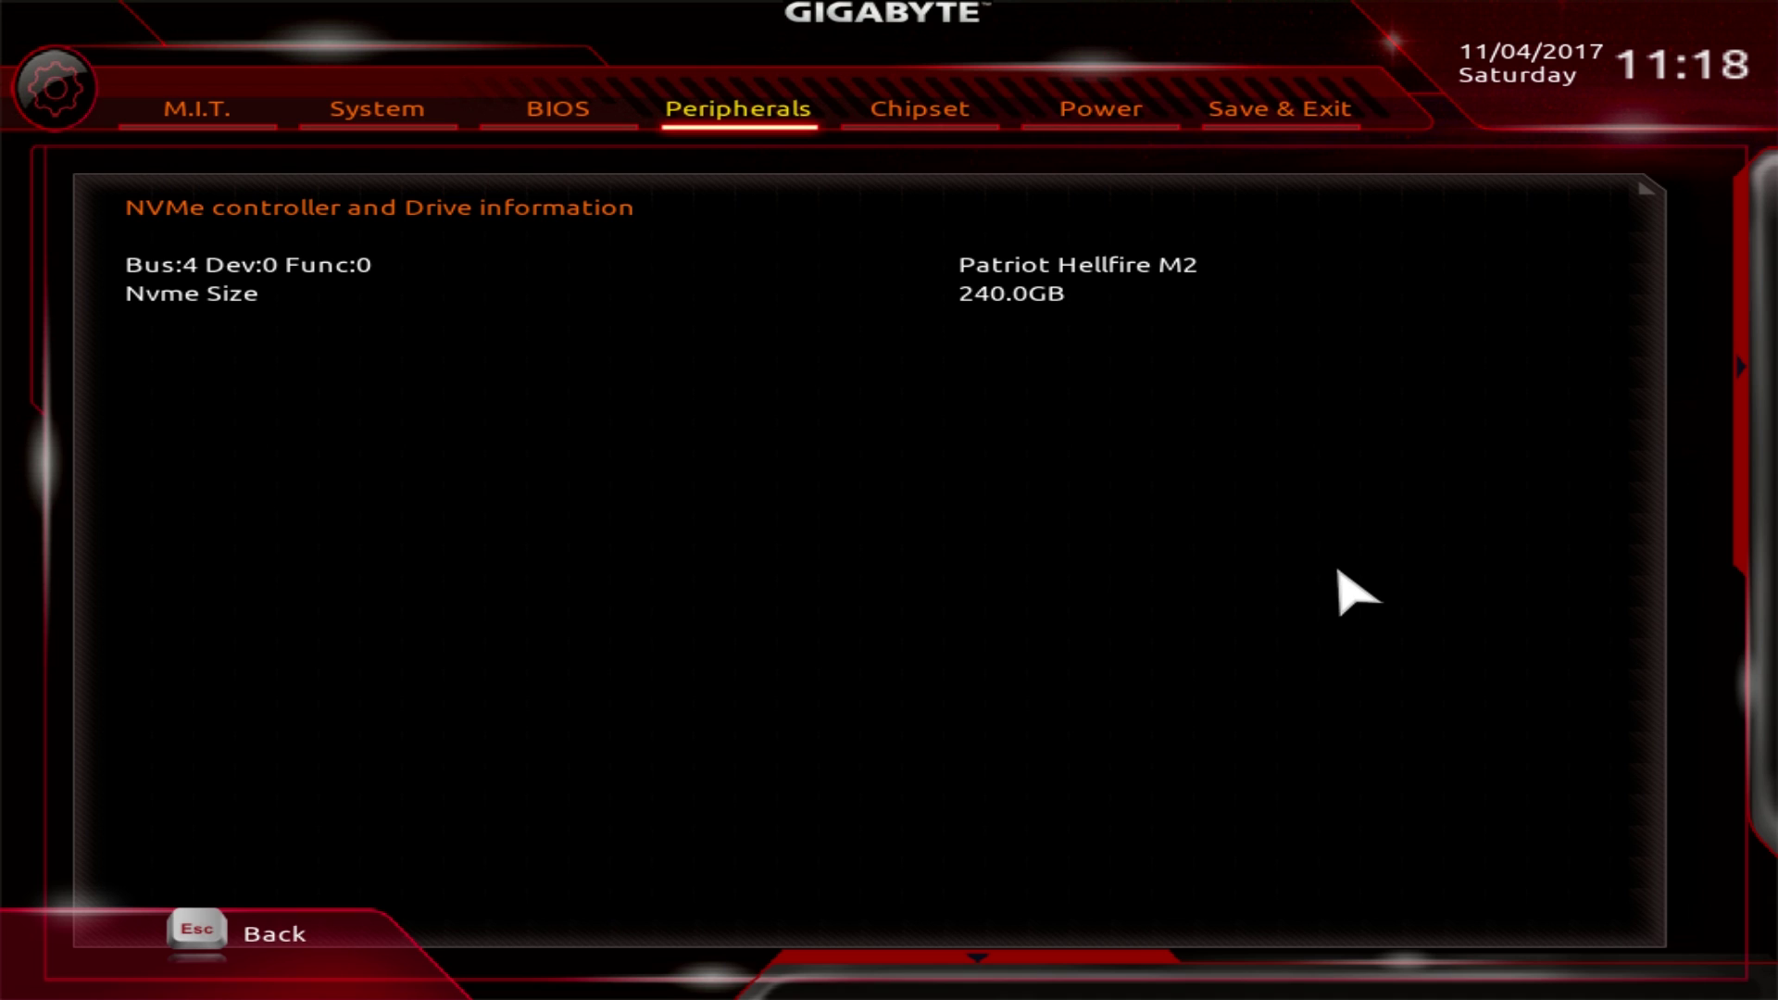
pyautogui.press('Escape')
# - View the USB Configuration and SATA And RST Configuration pages, then switch to the Chipset tab
pyautogui.press('Down')
pyautogui.press('Return')
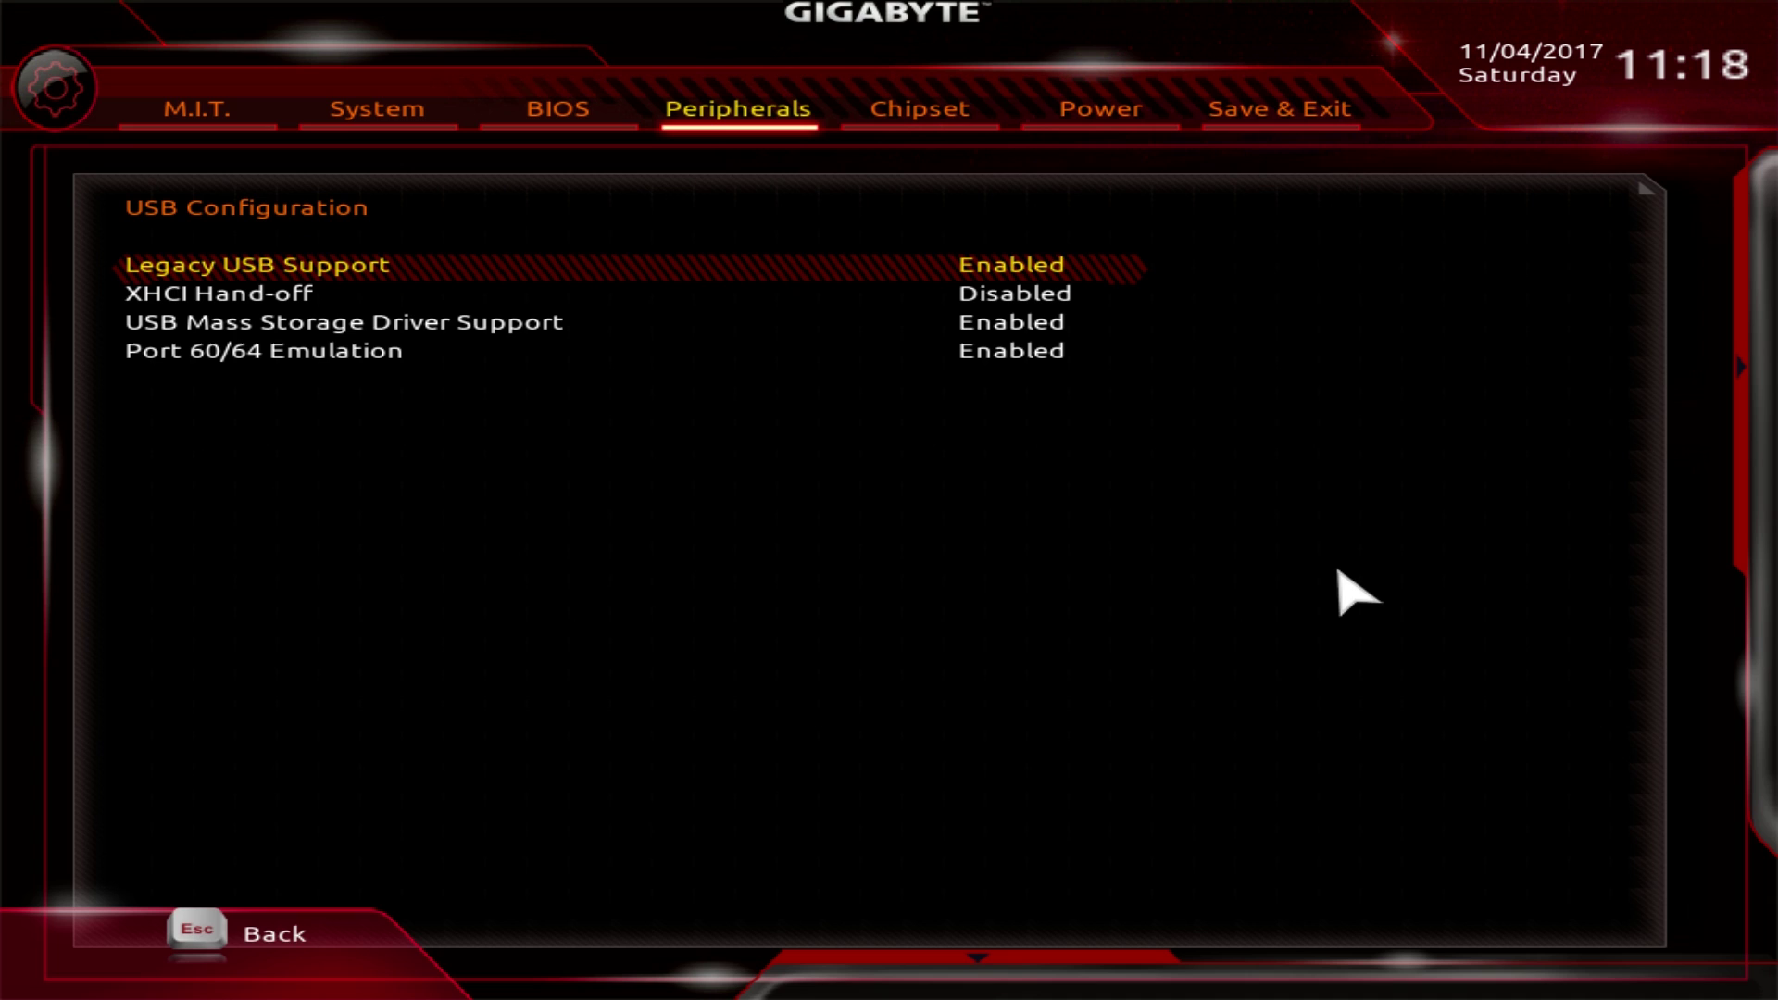
pyautogui.press('Escape')
pyautogui.press('Down')
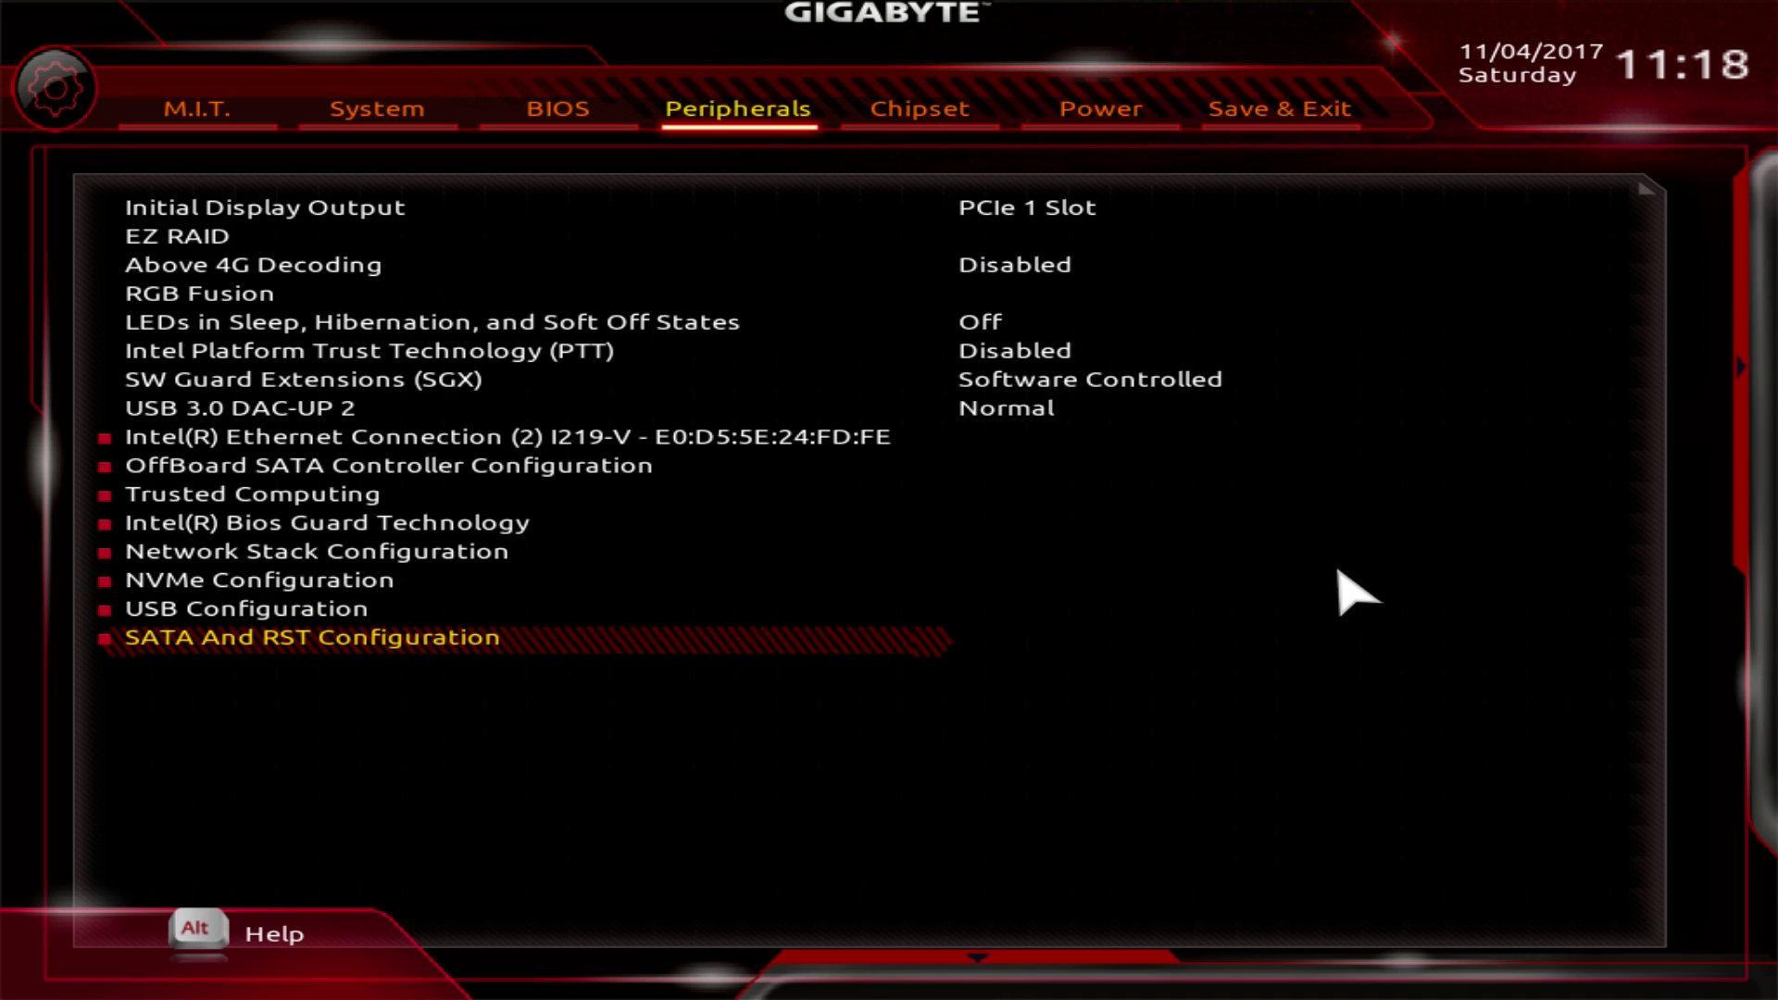
pyautogui.press('Return')
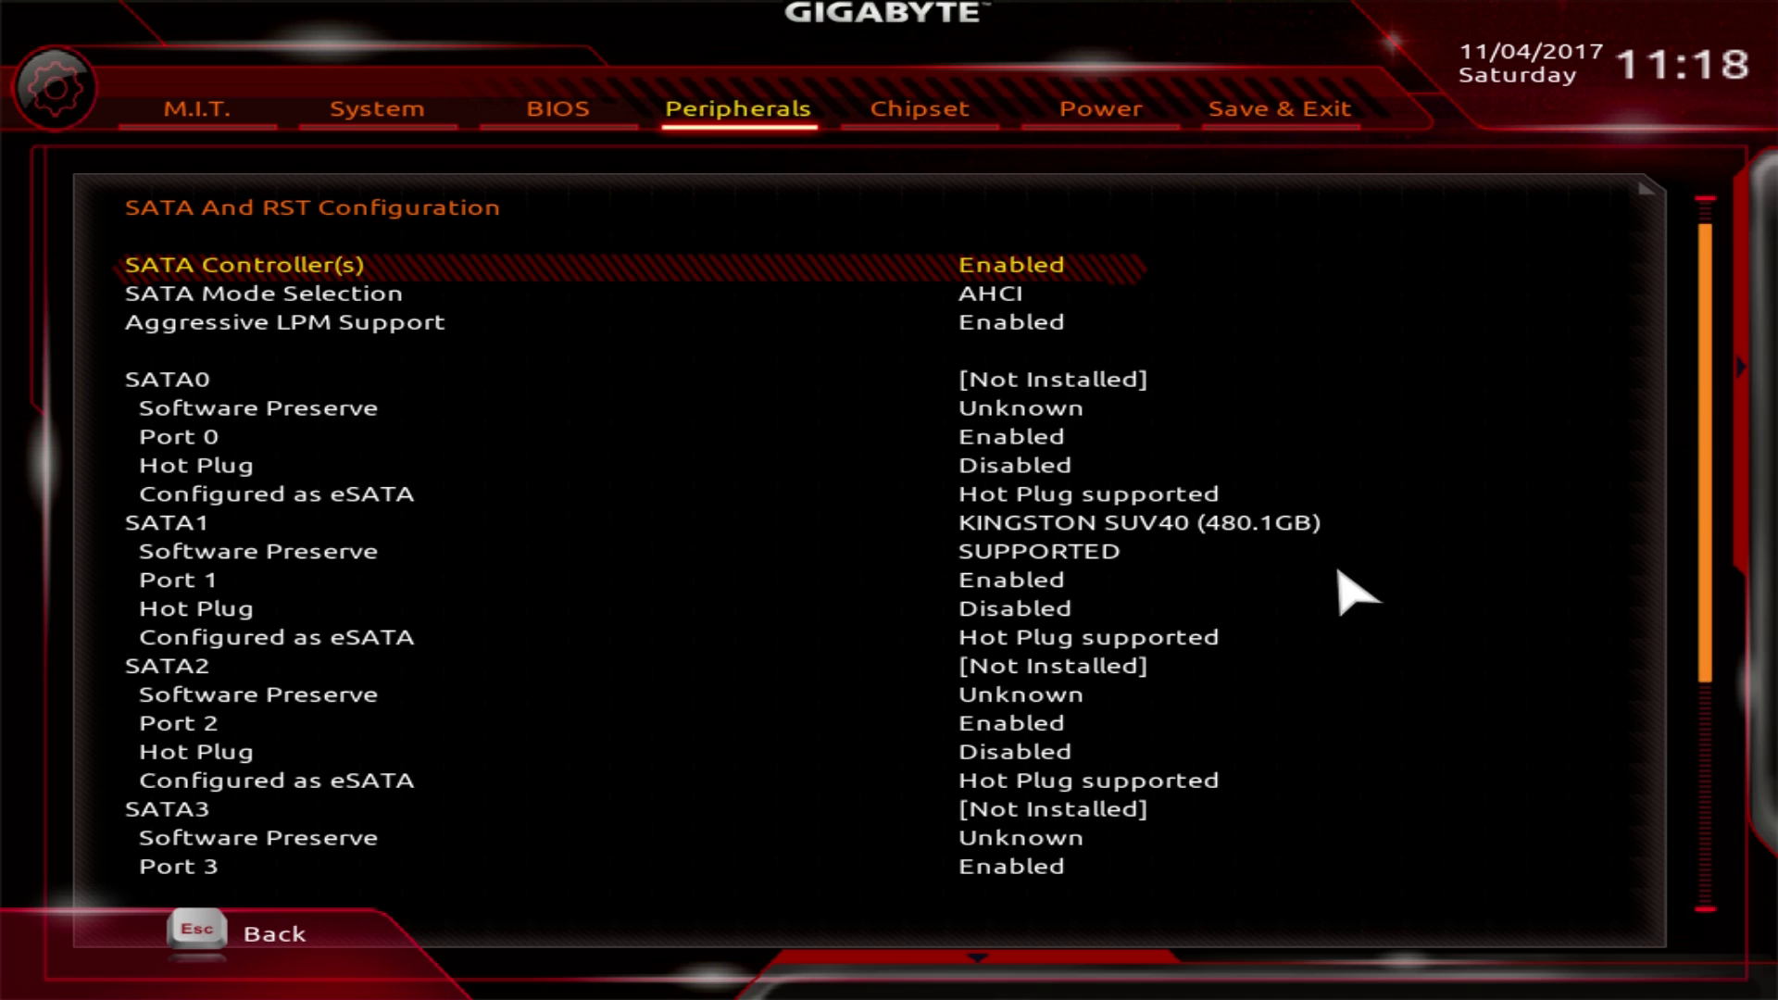
pyautogui.press('Escape')
pyautogui.press('Right')
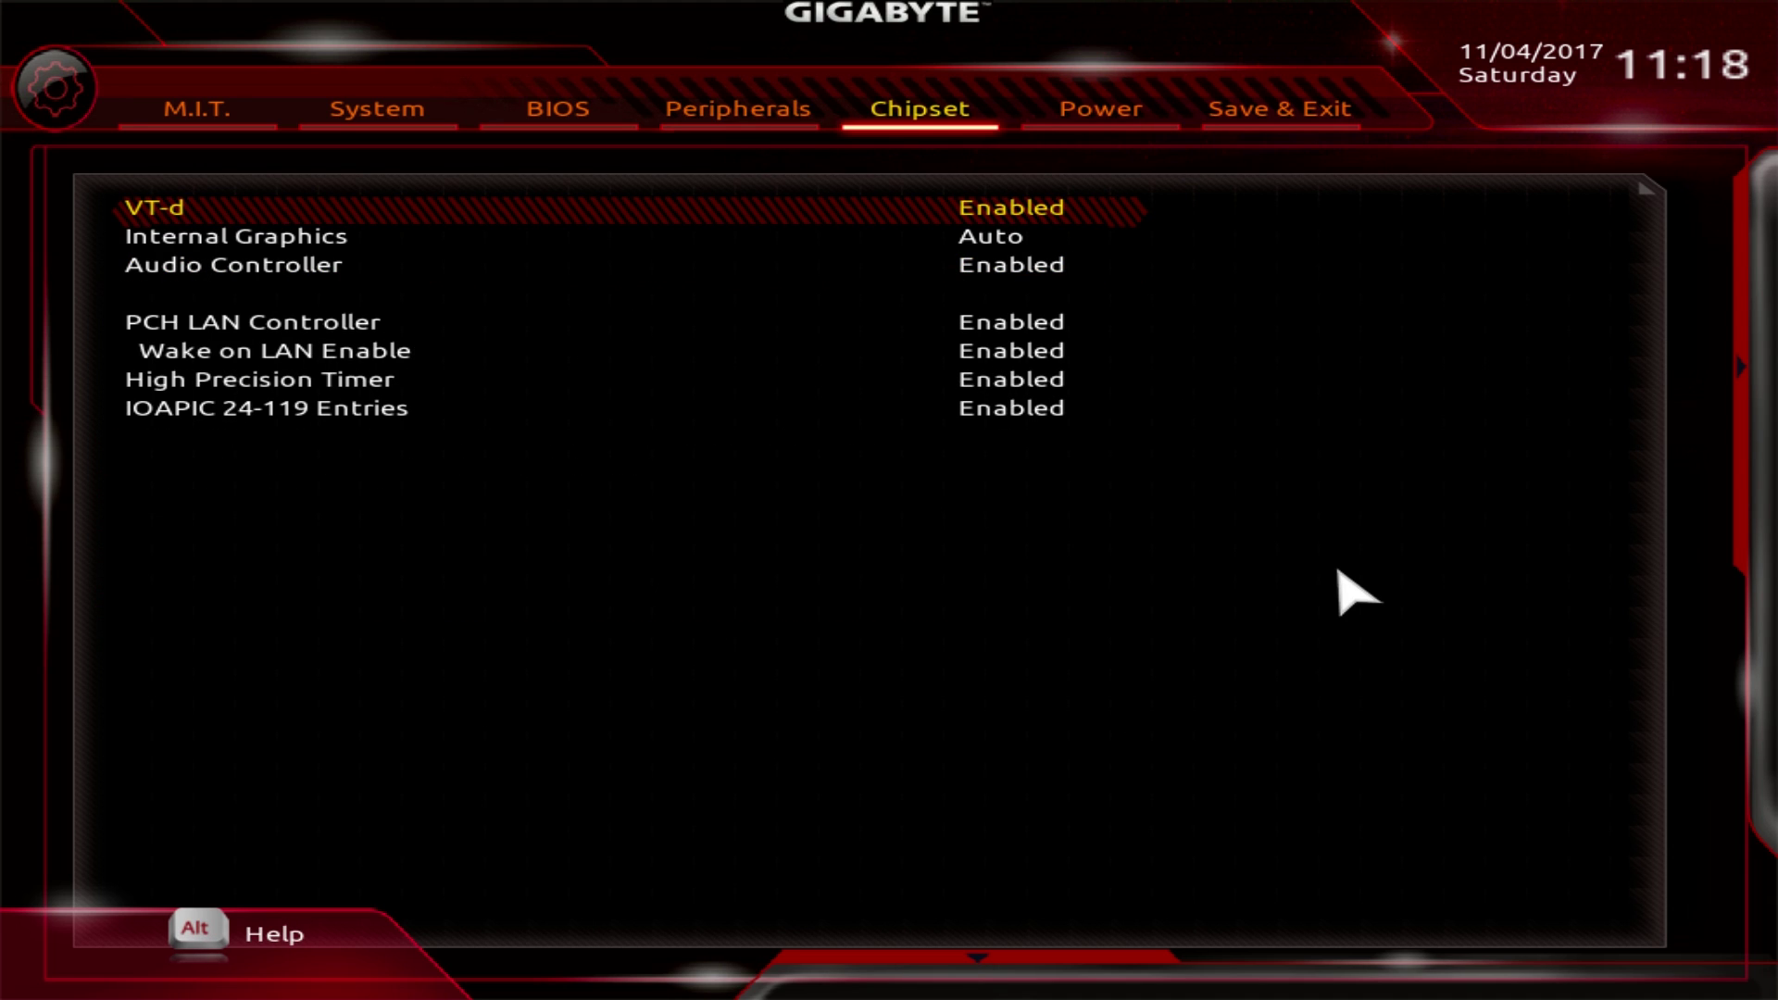
# - Look over Internal Graphics, Audio Controller and Power On By Mouse, ending on Save & Exit
pyautogui.press('Down')
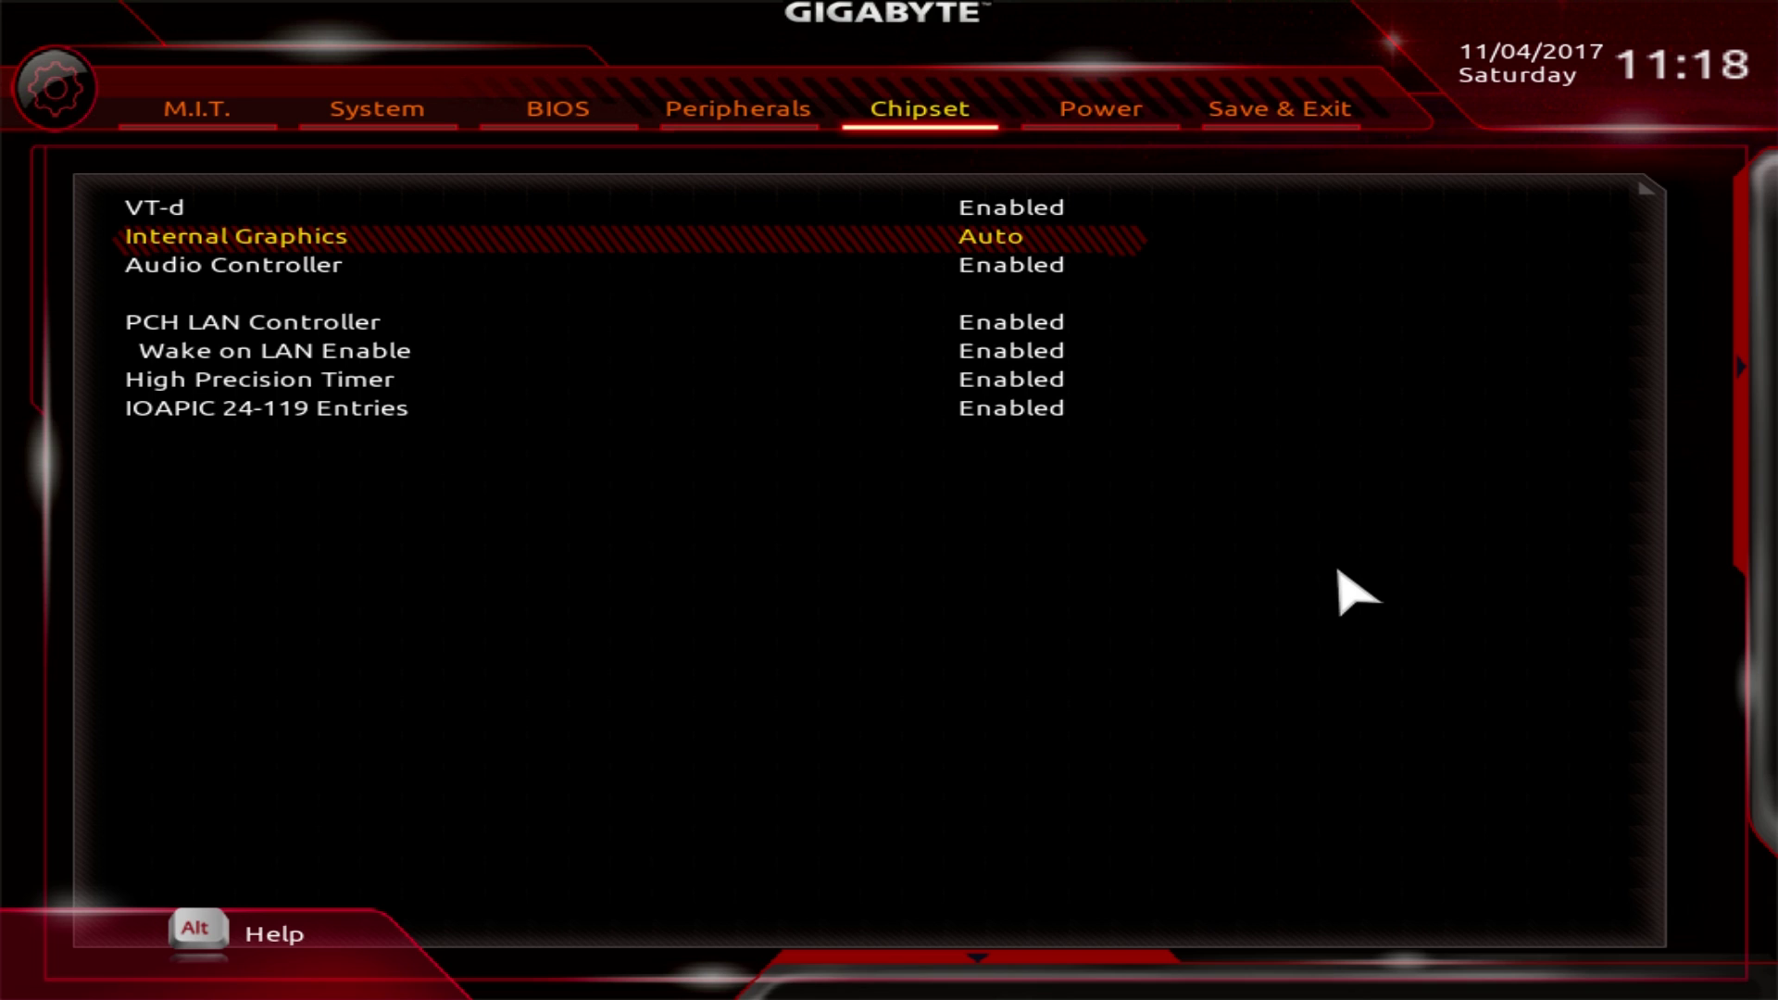
pyautogui.press('Down')
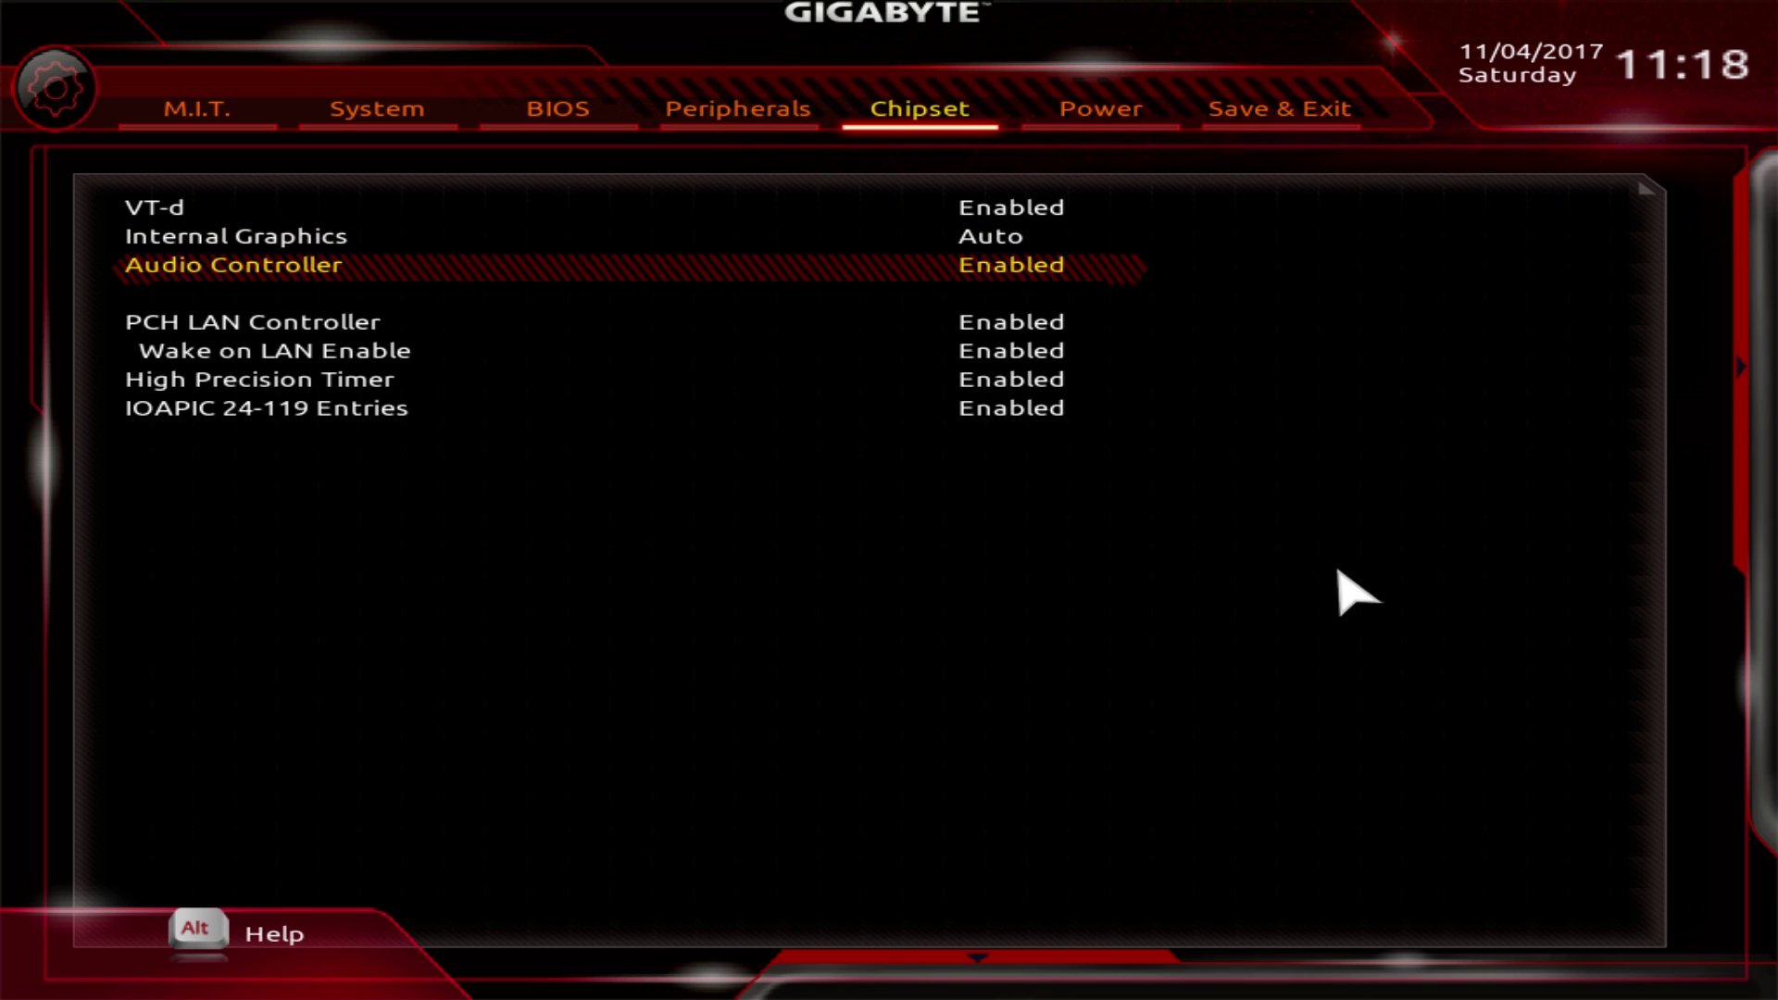
pyautogui.press('Right')
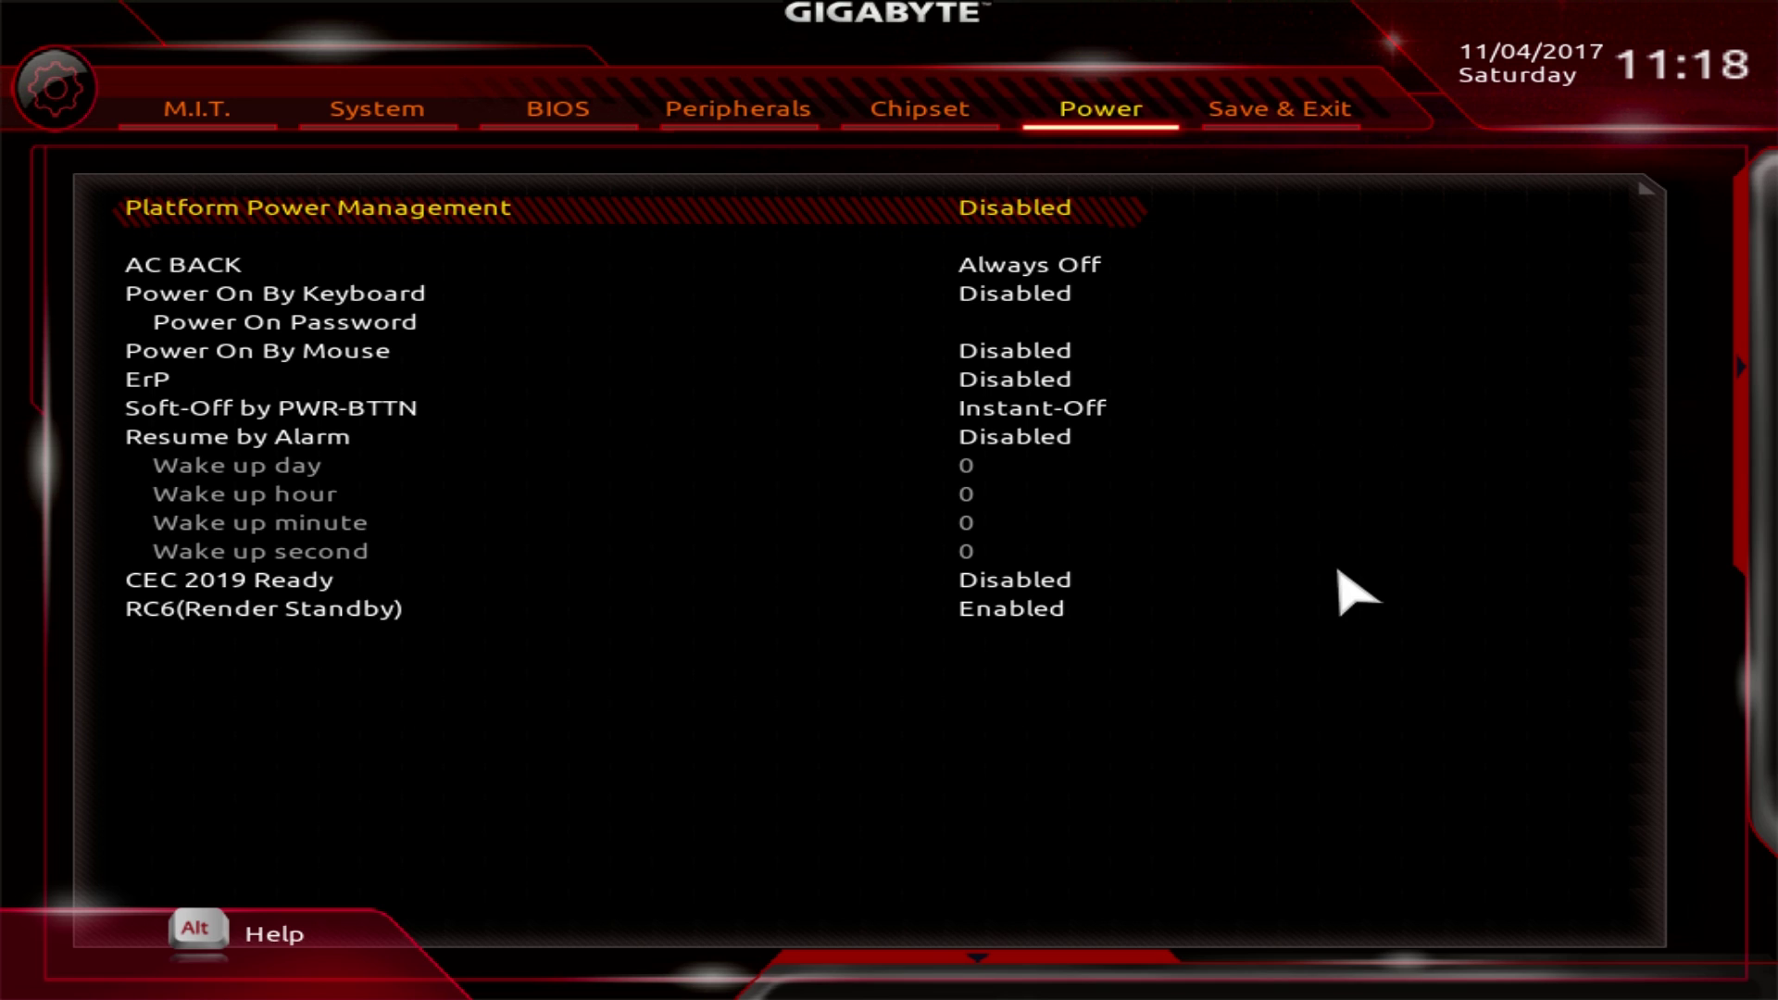
pyautogui.press('Down')
pyautogui.press('Down')
pyautogui.press('Down')
pyautogui.press('Down')
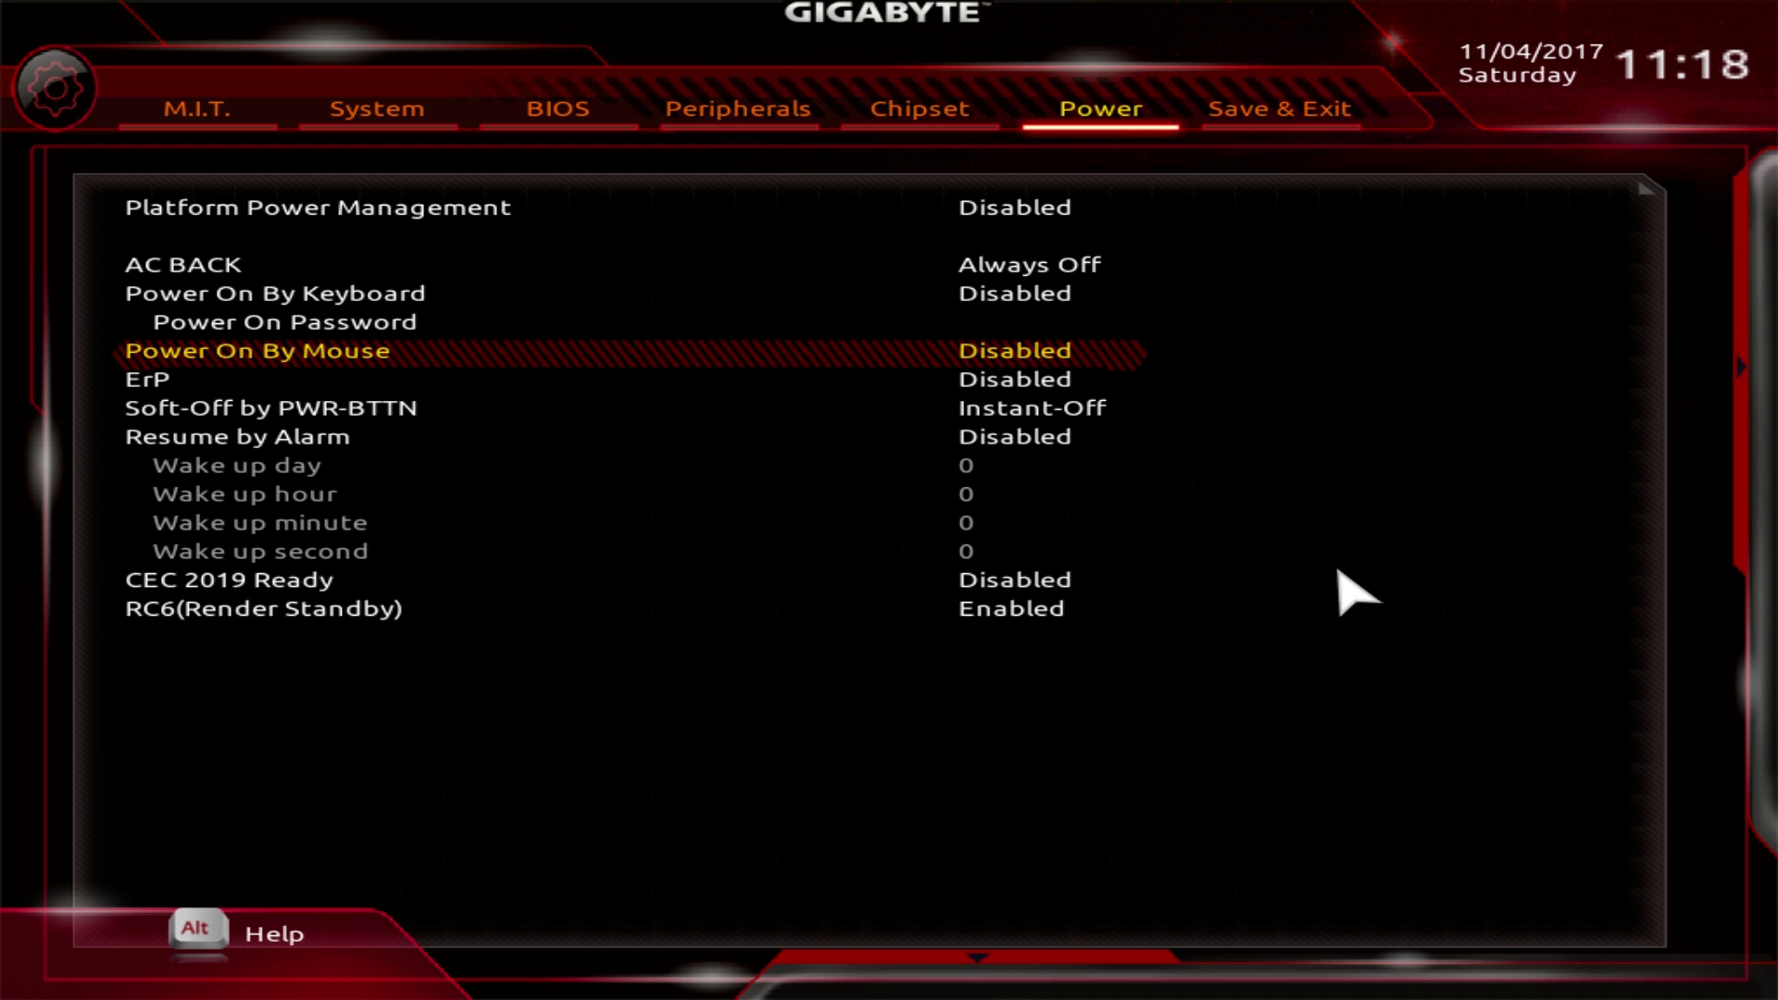
pyautogui.press('Right')
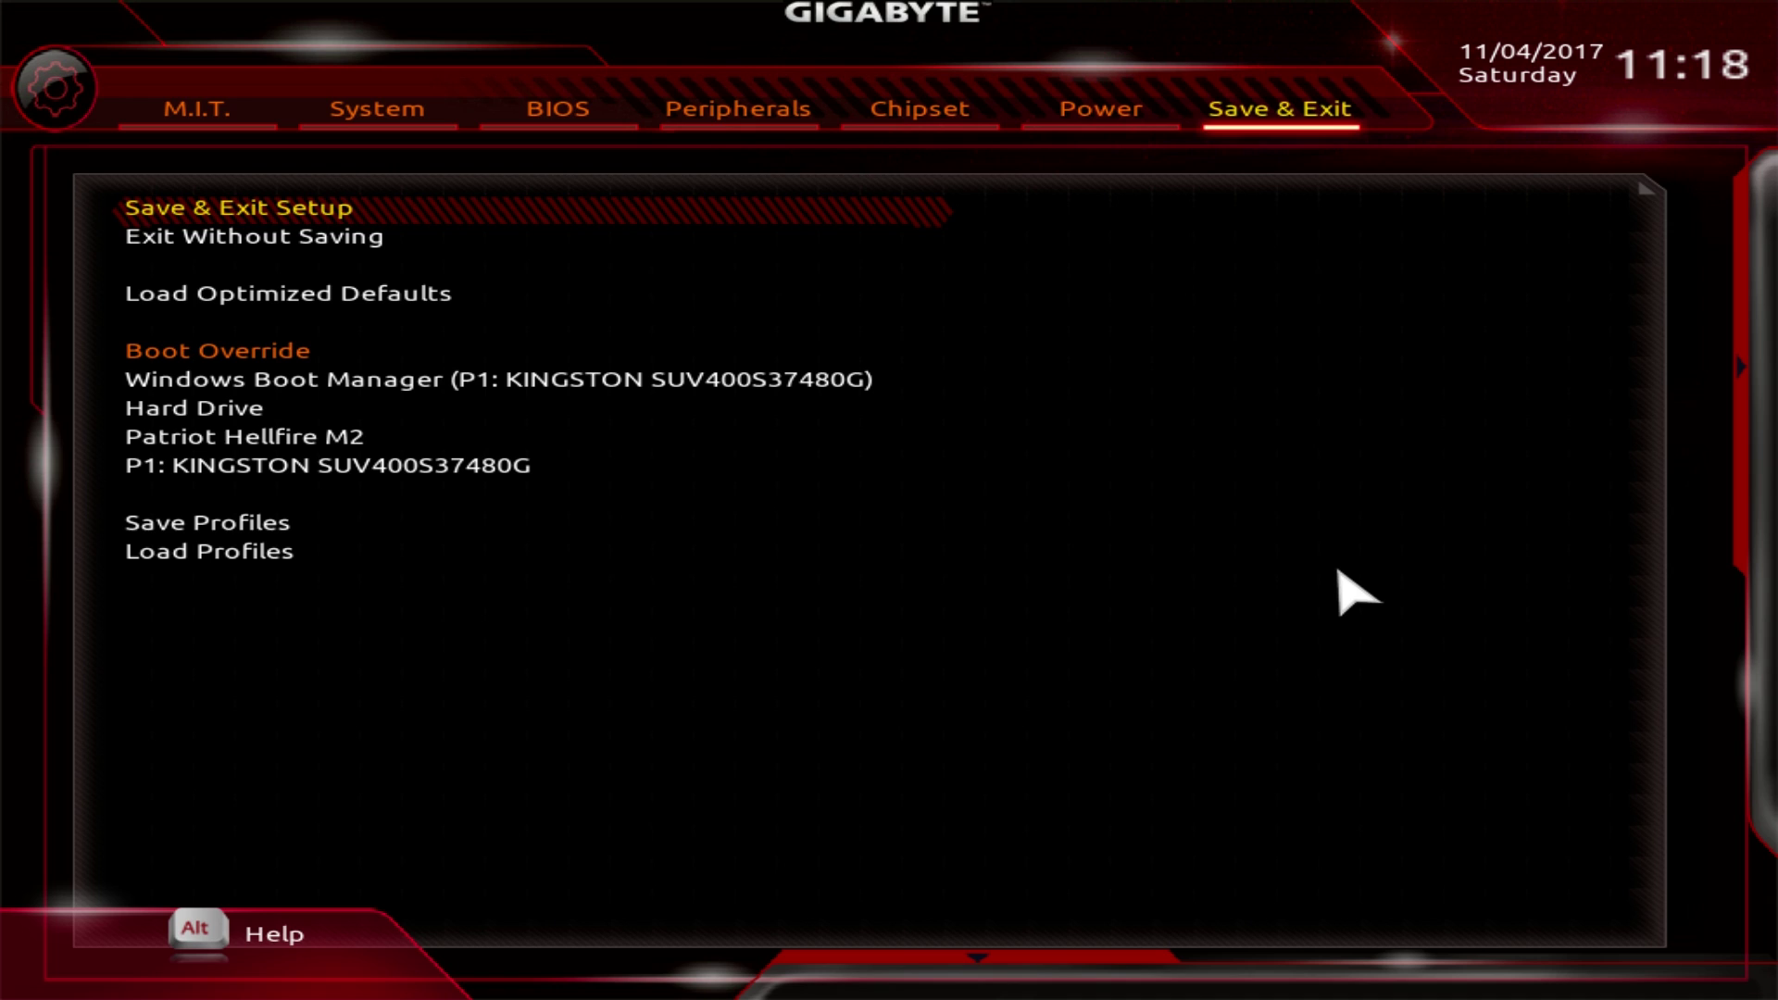
# - Browse Load Optimized Defaults and the Boot Override drives up to Windows Boot Manager, then return to M.I.T
pyautogui.press('Down')
pyautogui.press('Down')
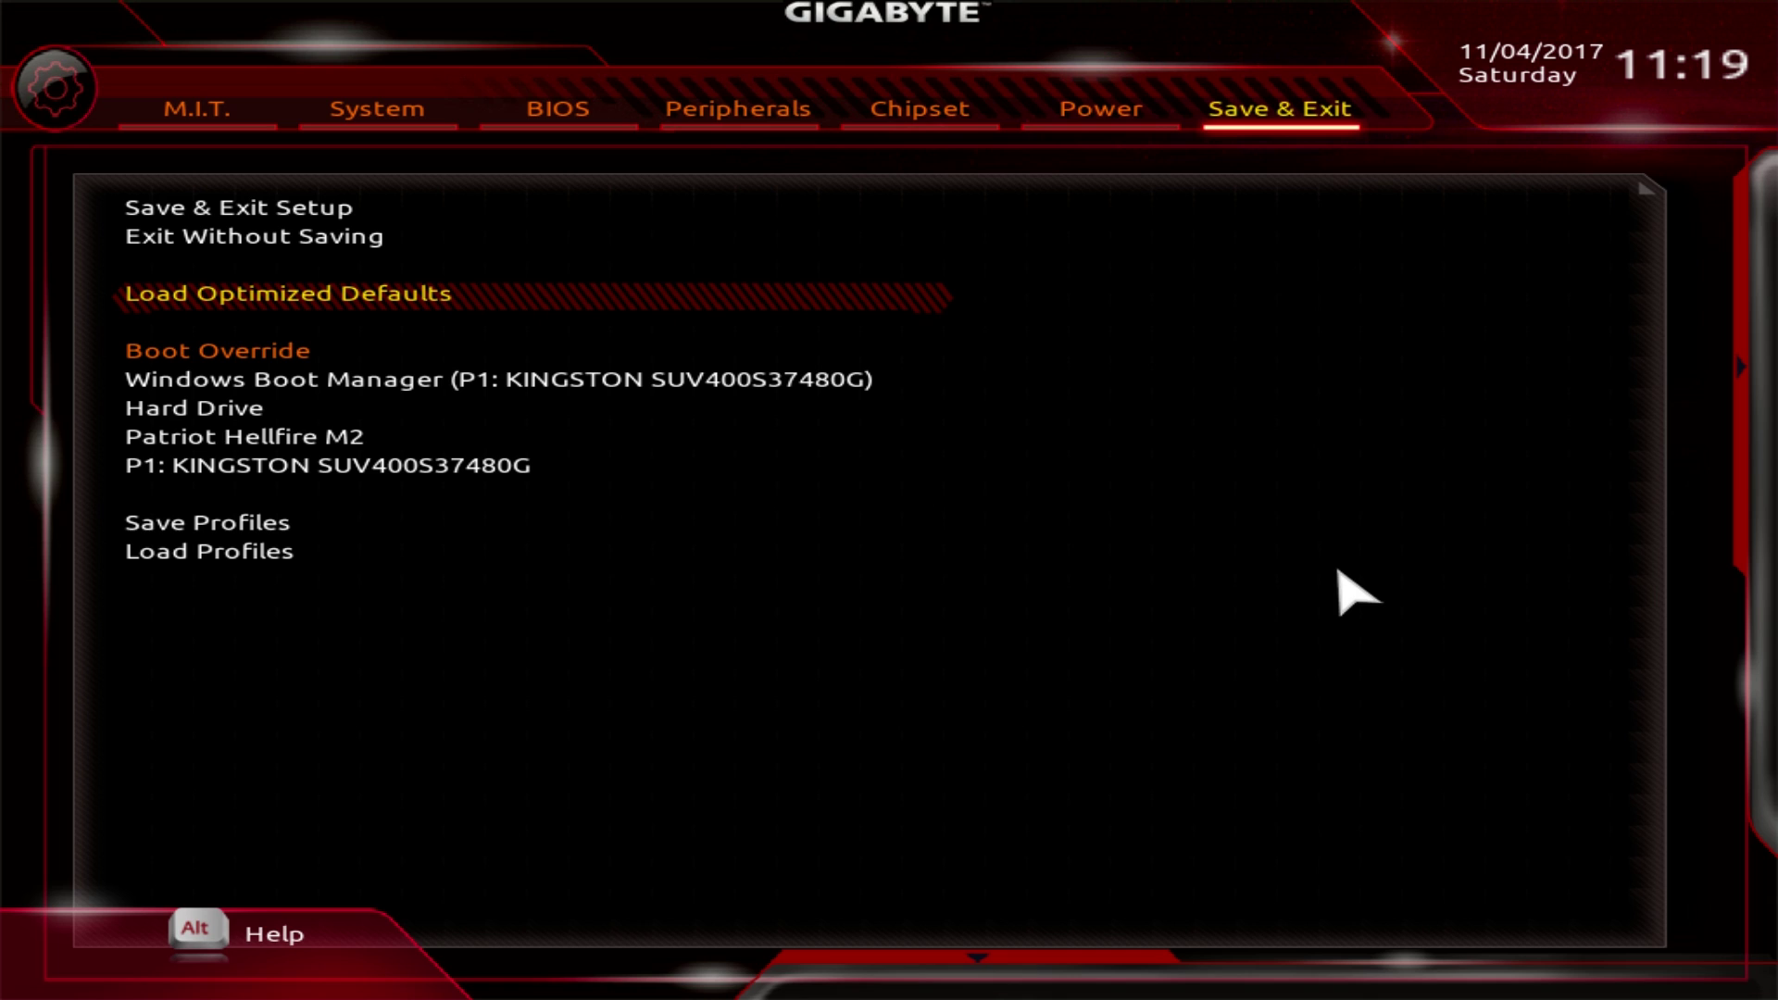
pyautogui.press('Down')
pyautogui.press('Down')
pyautogui.press('Down')
pyautogui.press('Down')
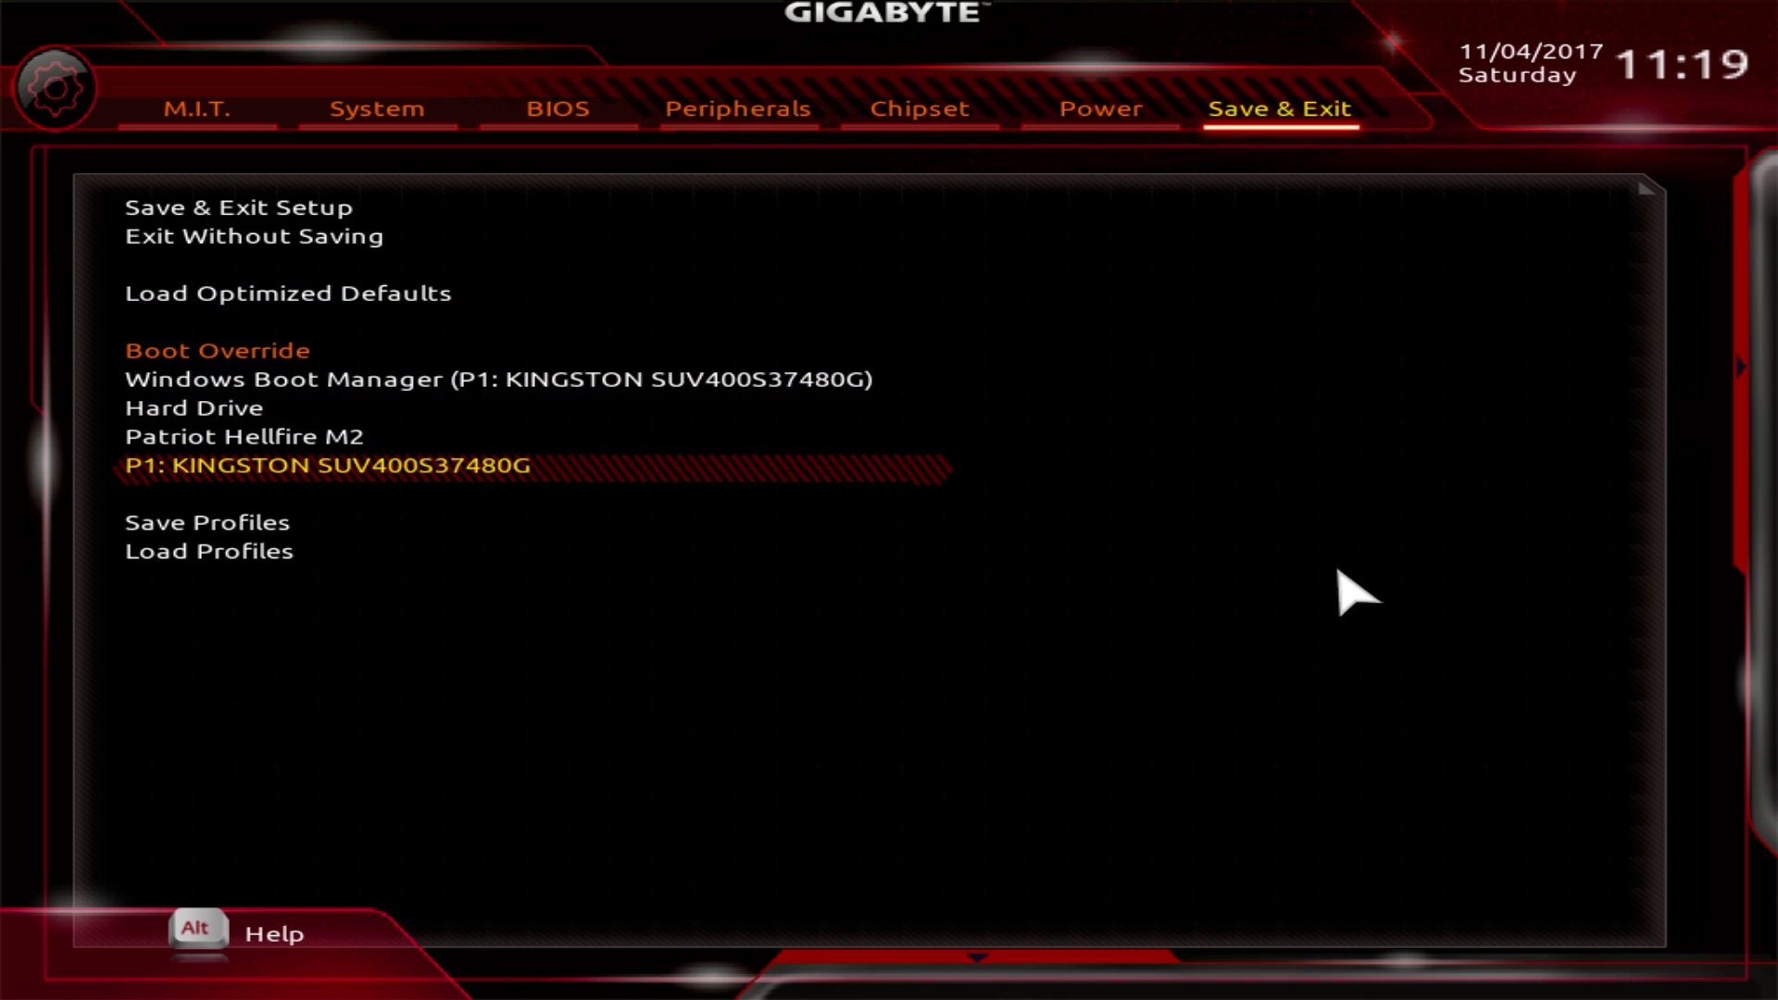
pyautogui.press('Up')
pyautogui.press('Up')
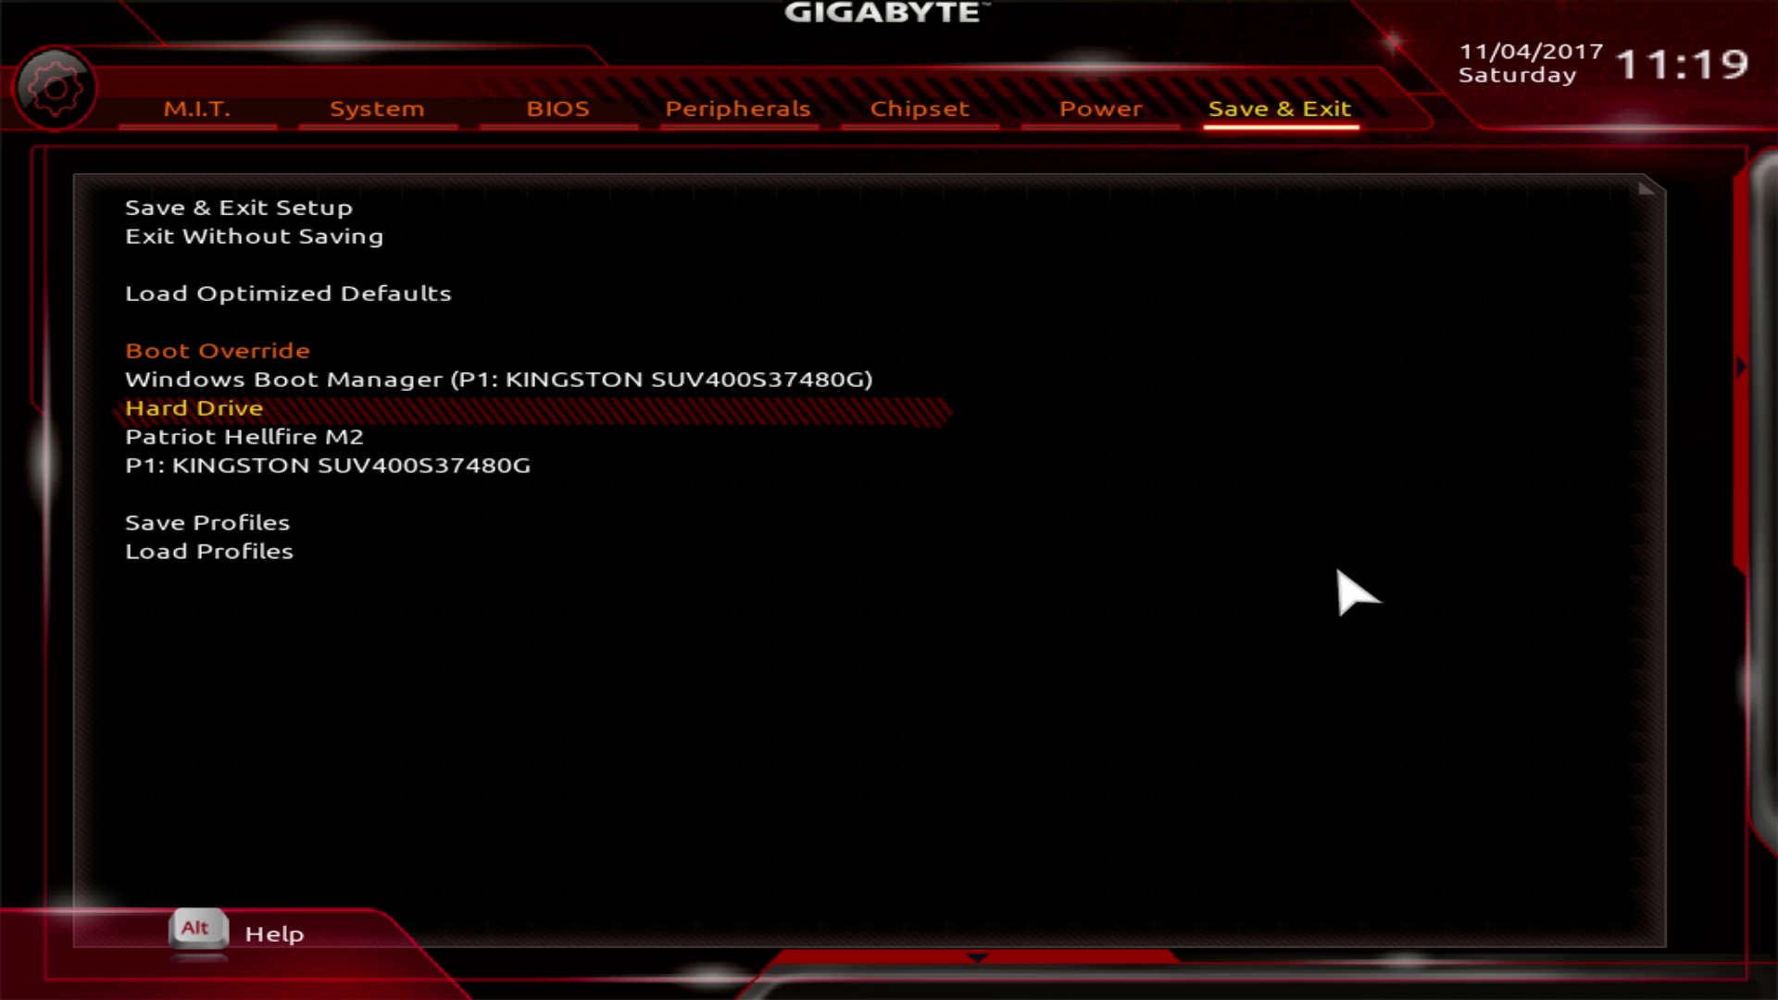
pyautogui.press('Up')
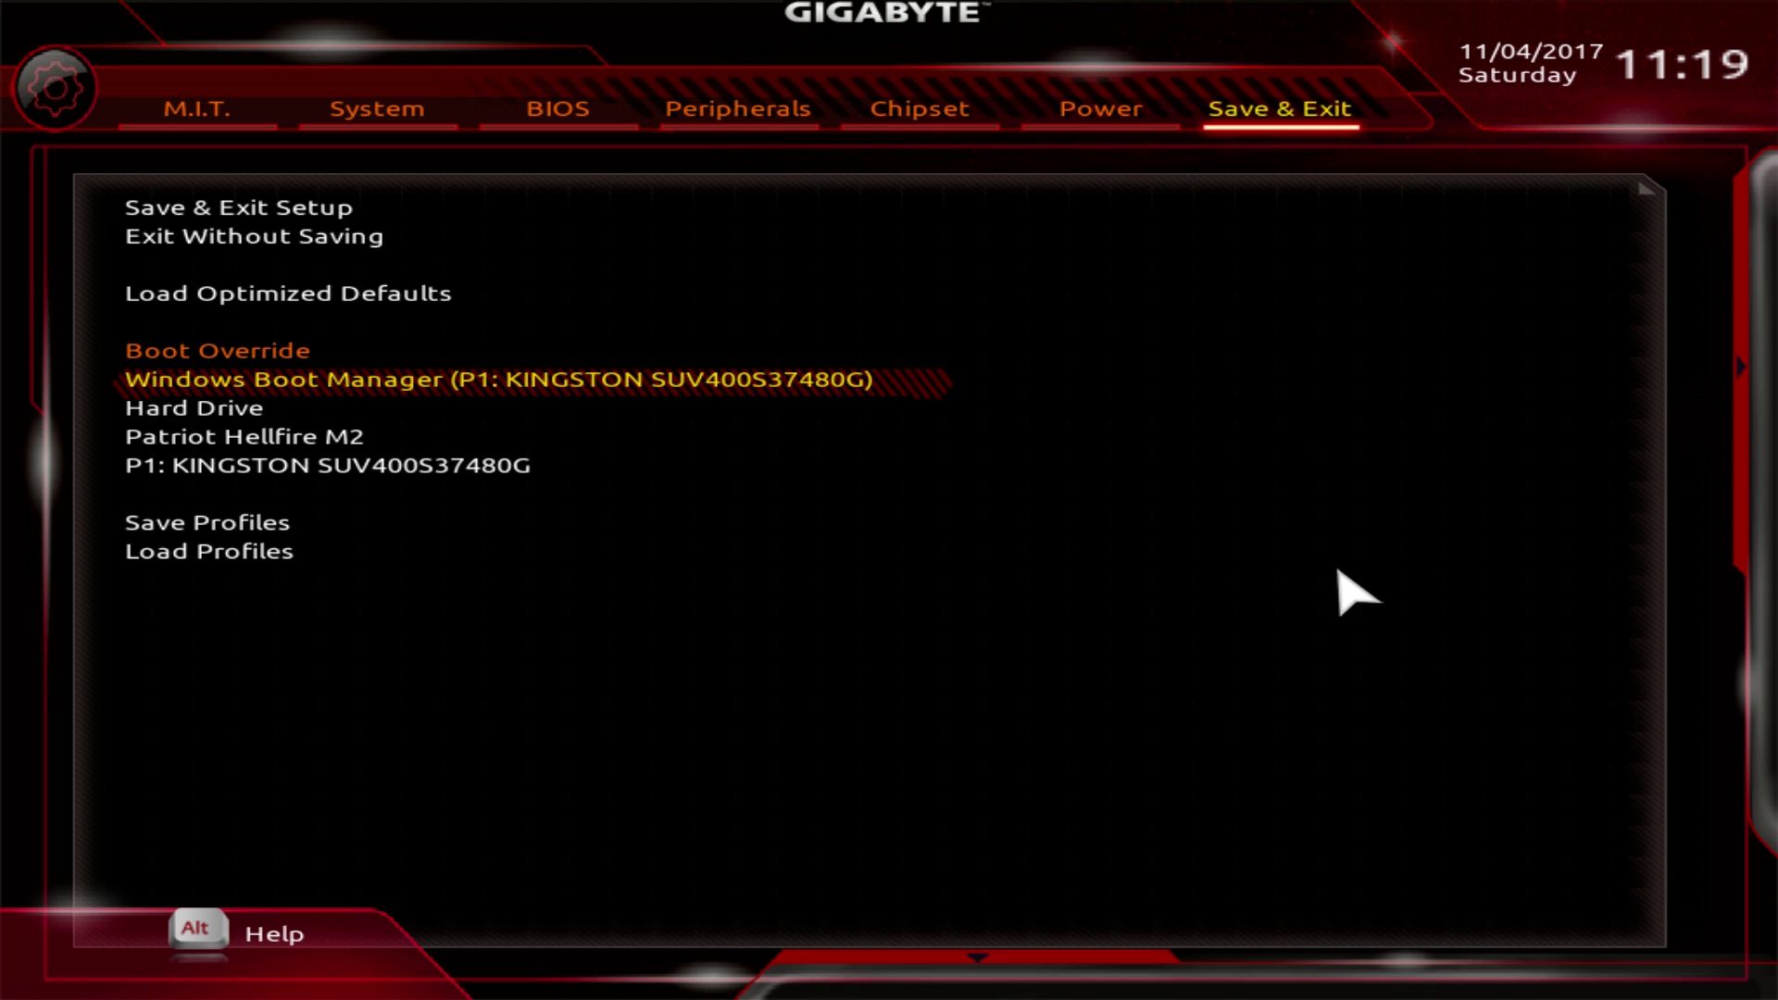
pyautogui.press('Left')
pyautogui.press('Left')
pyautogui.press('Left')
pyautogui.press('Left')
pyautogui.press('Left')
pyautogui.press('Left')
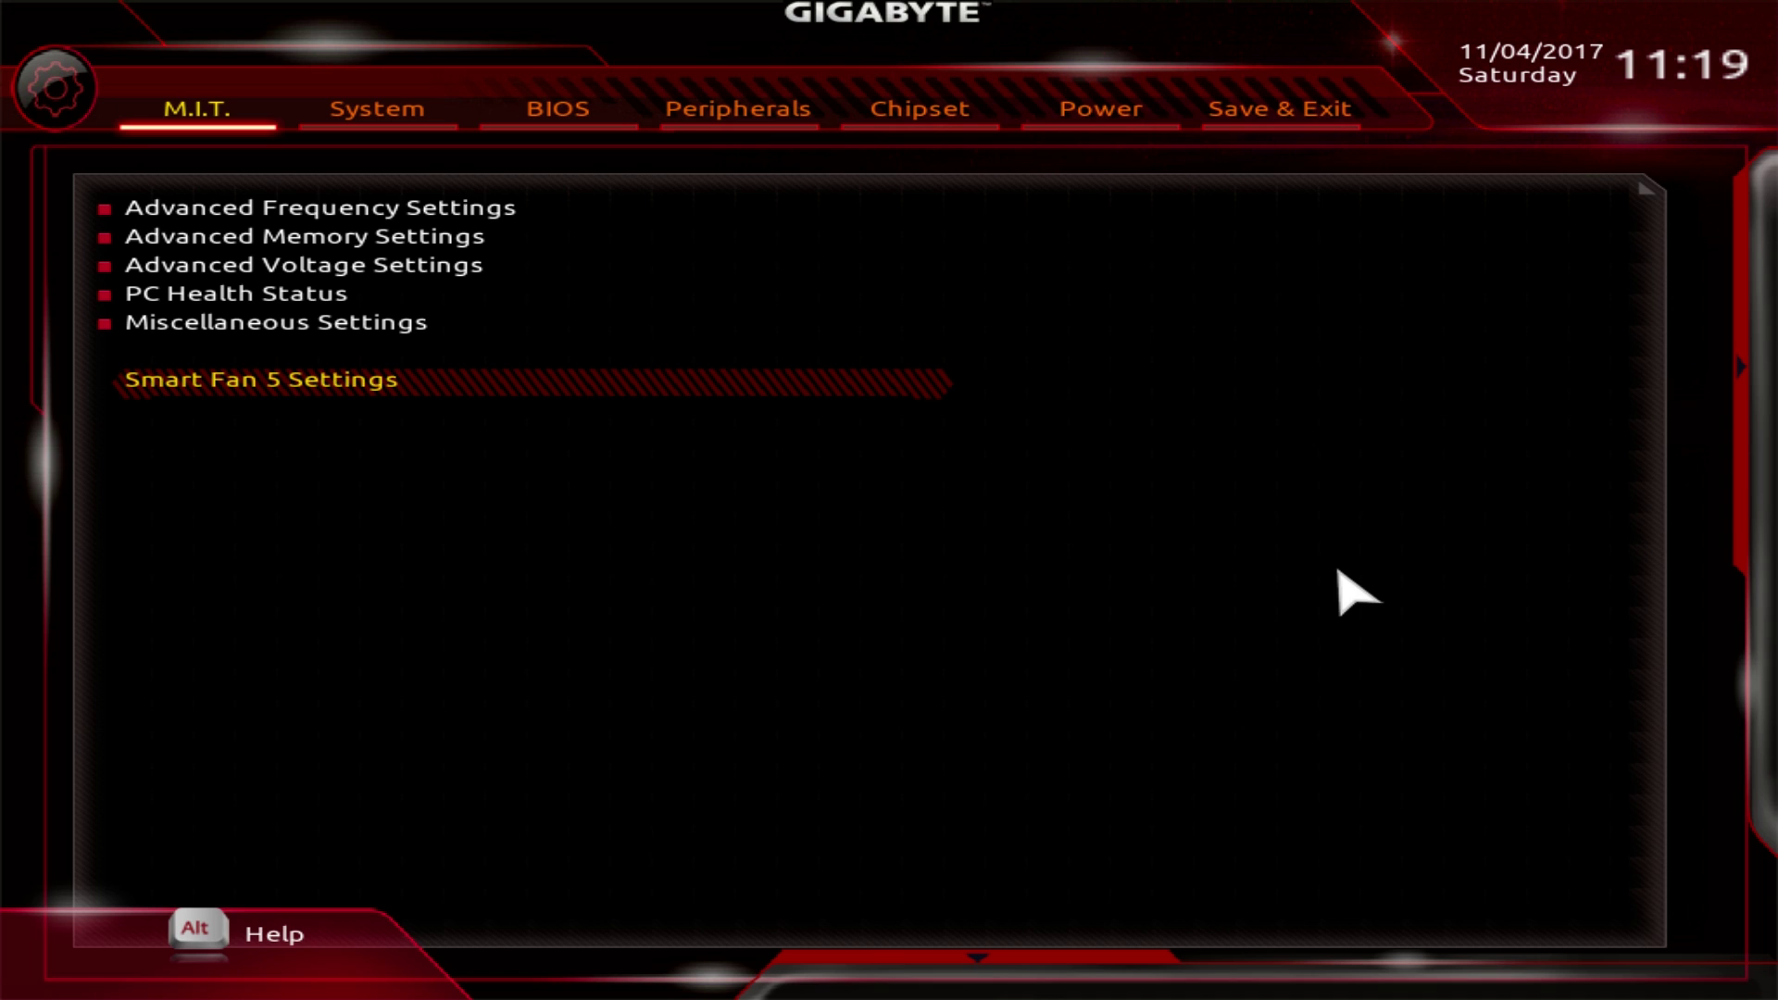
# - Flip from M.I.T. through the Peripherals and System tabs and back to M.I.T. settings
pyautogui.press('Up')
pyautogui.press('Up')
pyautogui.press('Up')
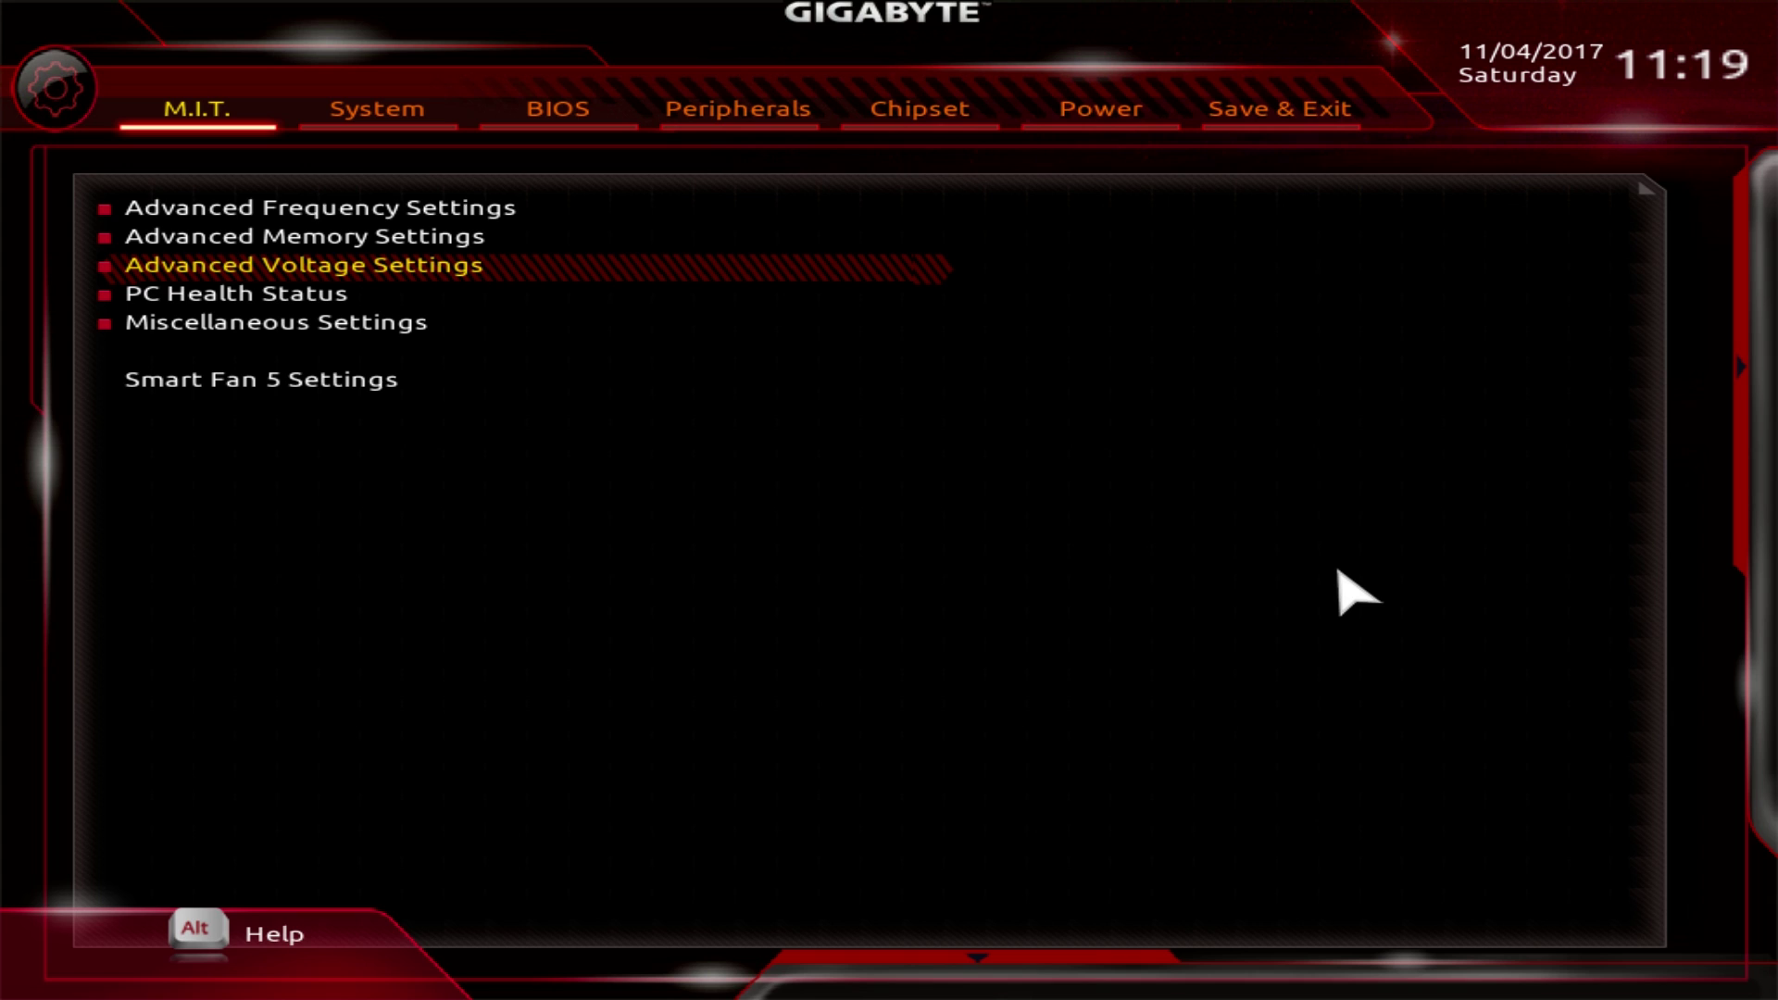
pyautogui.press('Right')
pyautogui.press('Right')
pyautogui.press('Right')
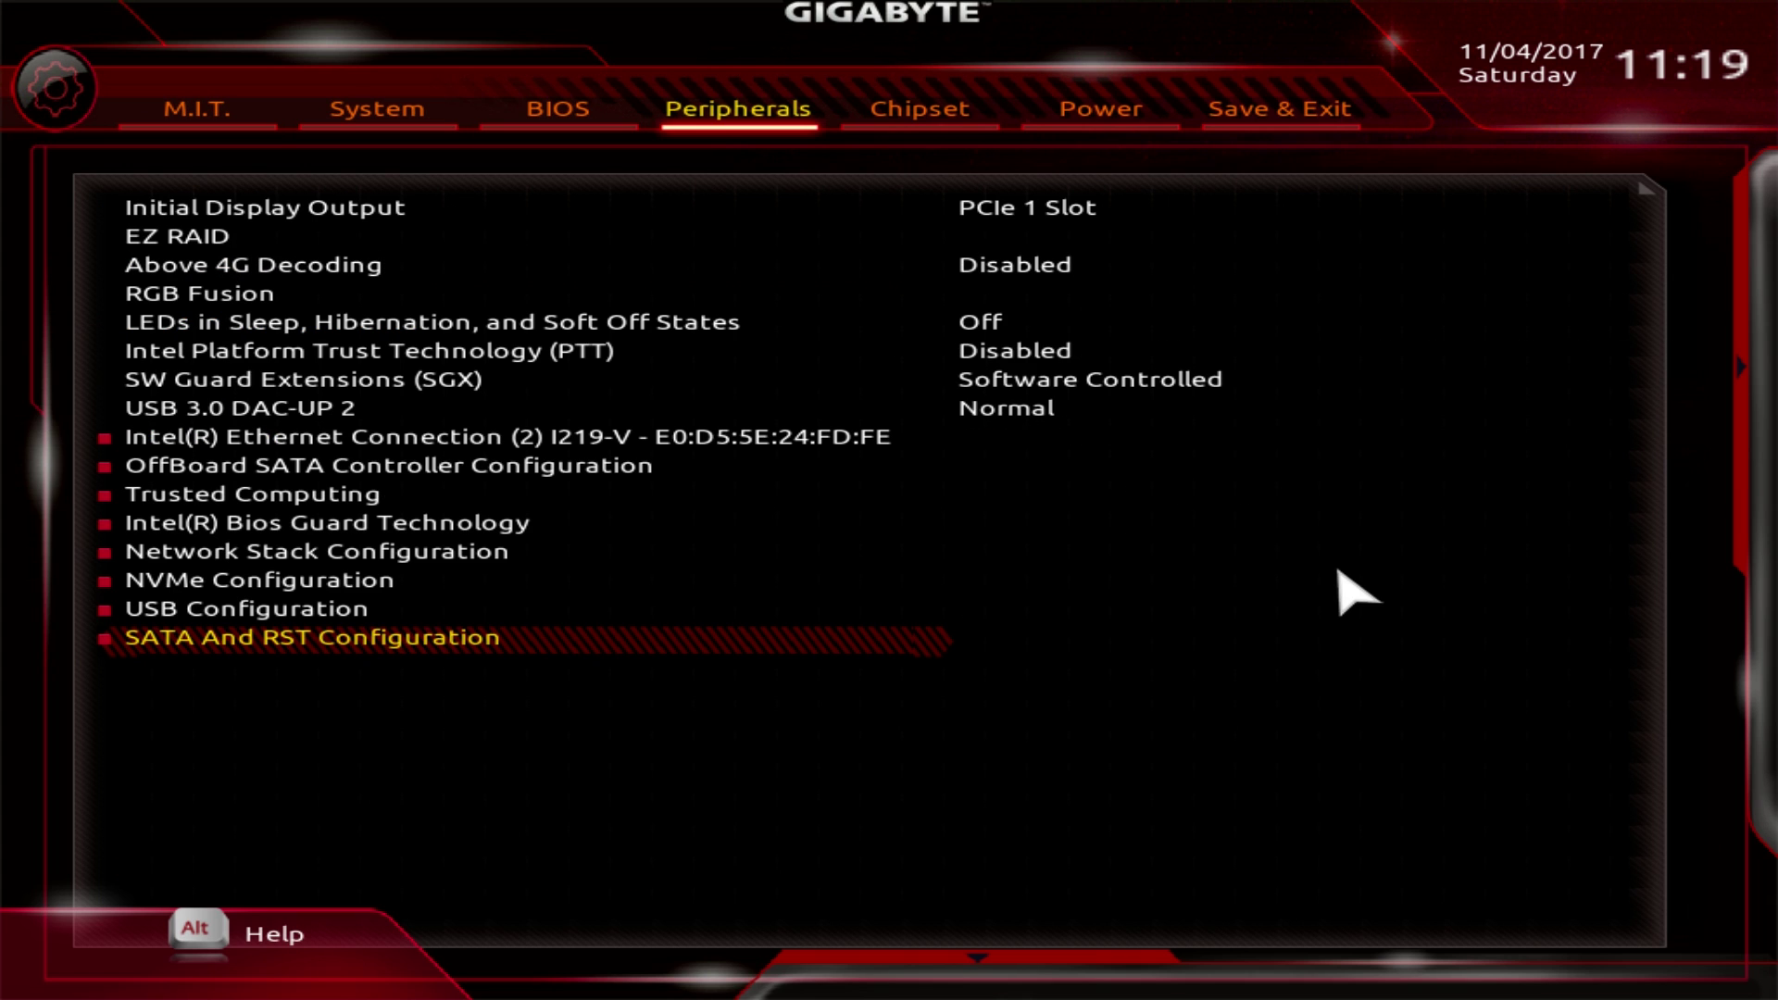
pyautogui.press('Left')
pyautogui.press('Left')
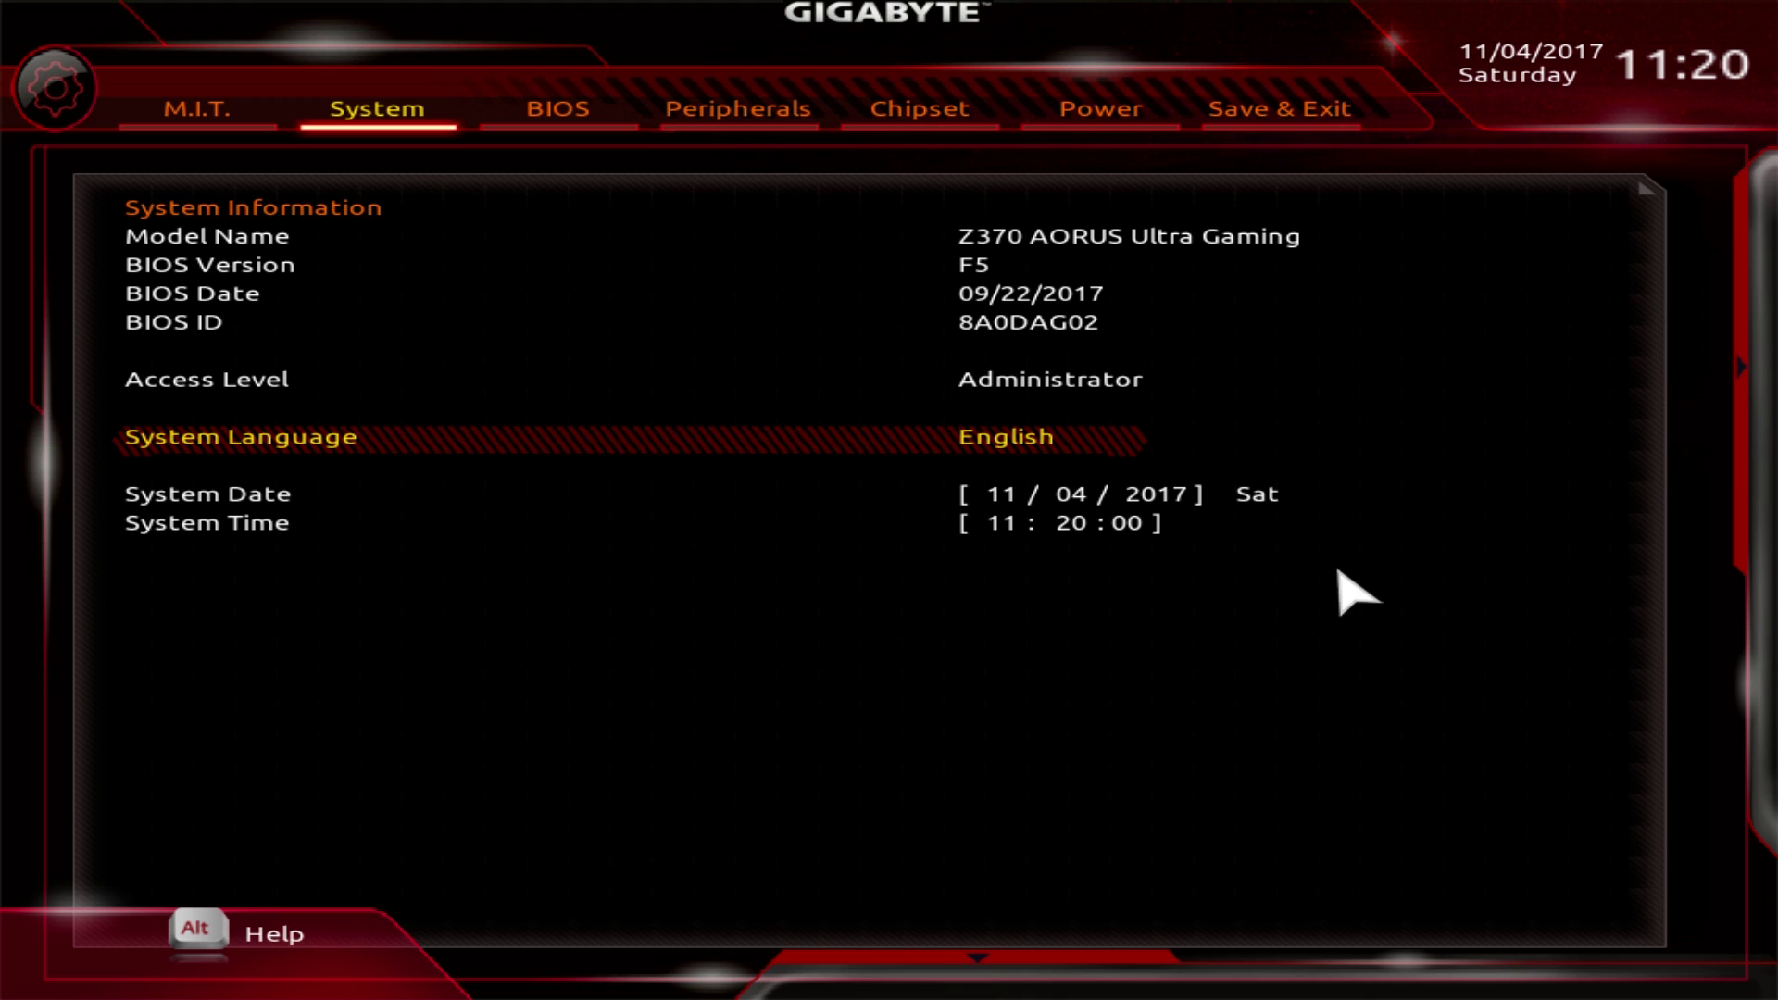
pyautogui.press('Left')
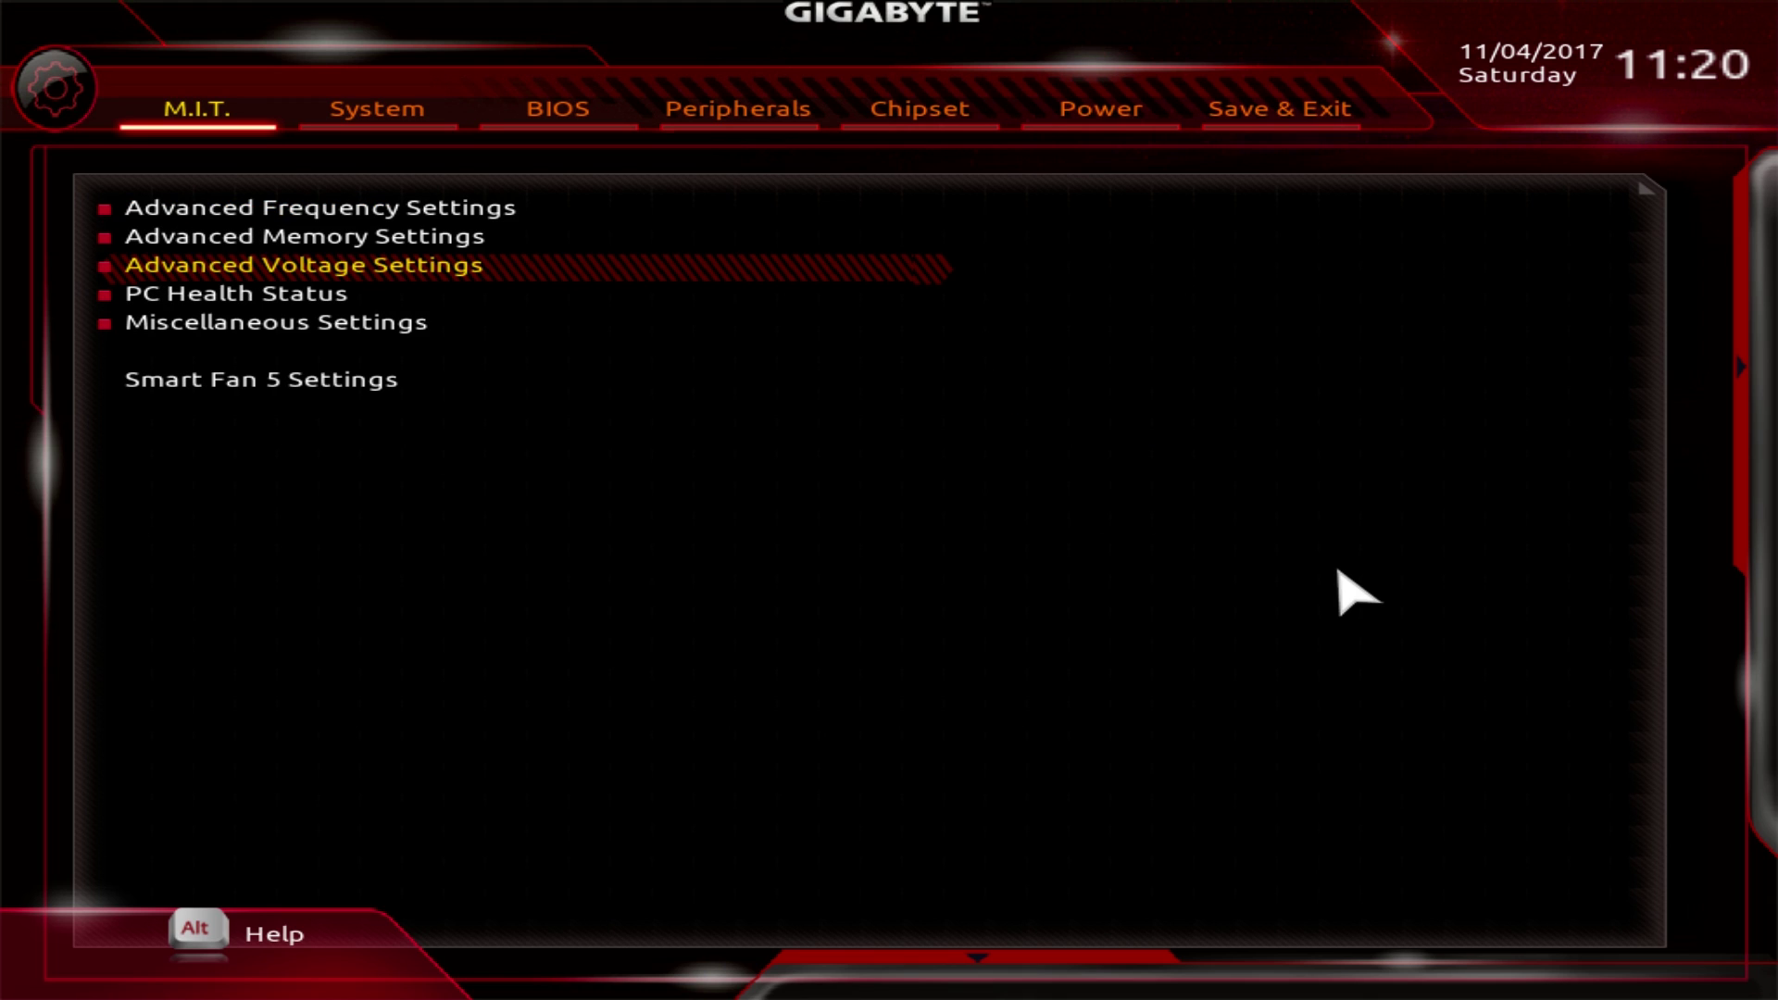
pyautogui.moveTo(966, 978)
pyautogui.click(1012, 959)
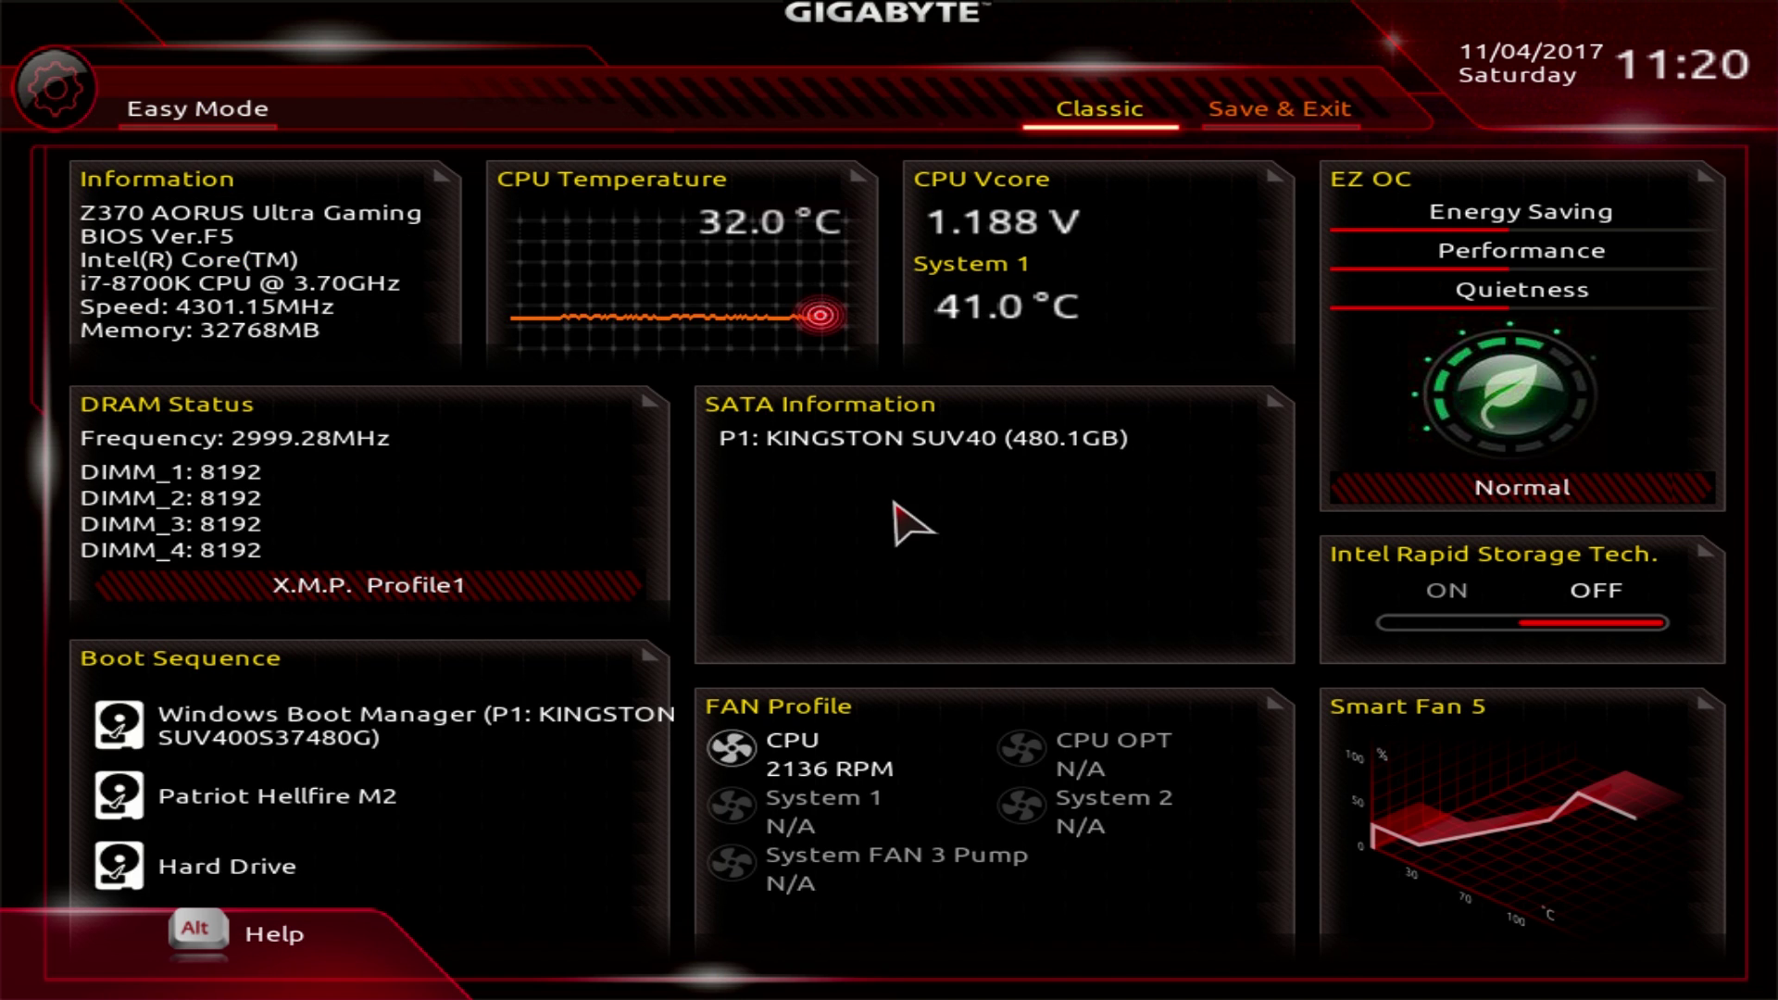